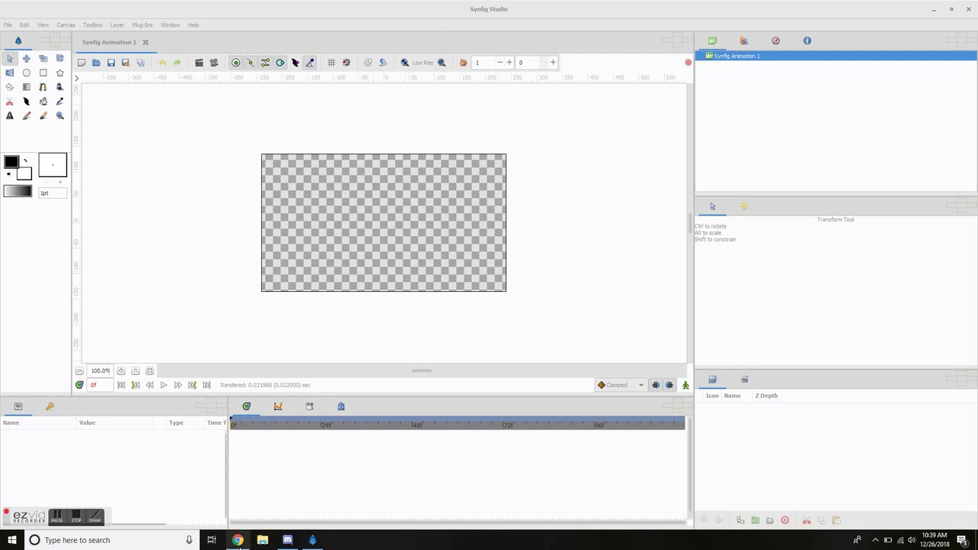
{"action": "left_click", "coordinate": [237, 540]}
{"action": "left_click", "coordinate": [150, 27]}
{"action": "left_click", "coordinate": [314, 258]}
{"action": "left_click", "coordinate": [95, 517]}
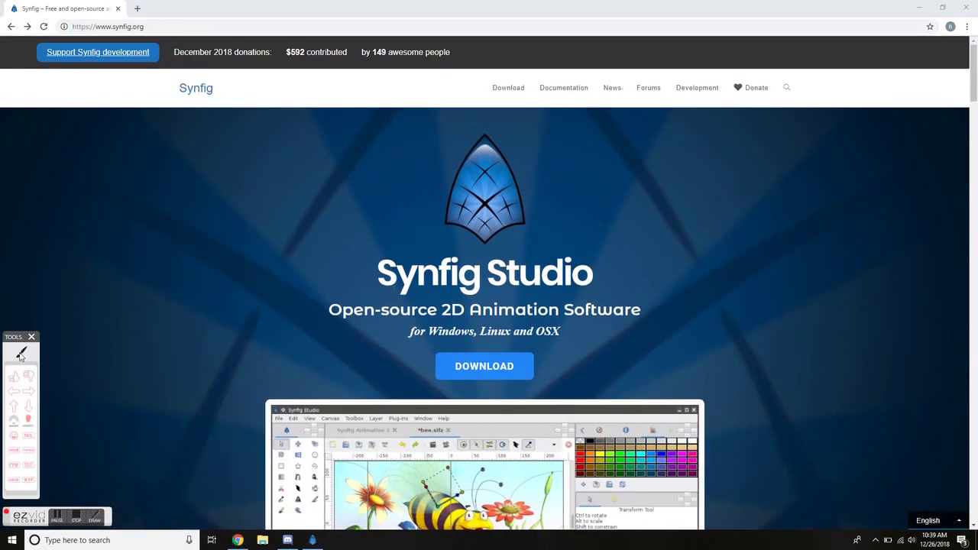
{"action": "mouse_move", "coordinate": [484, 86]}
{"action": "left_mouse_down"}
{"action": "mouse_move", "coordinate": [526, 110]}
{"action": "mouse_move", "coordinate": [498, 66]}
{"action": "left_mouse_up"}
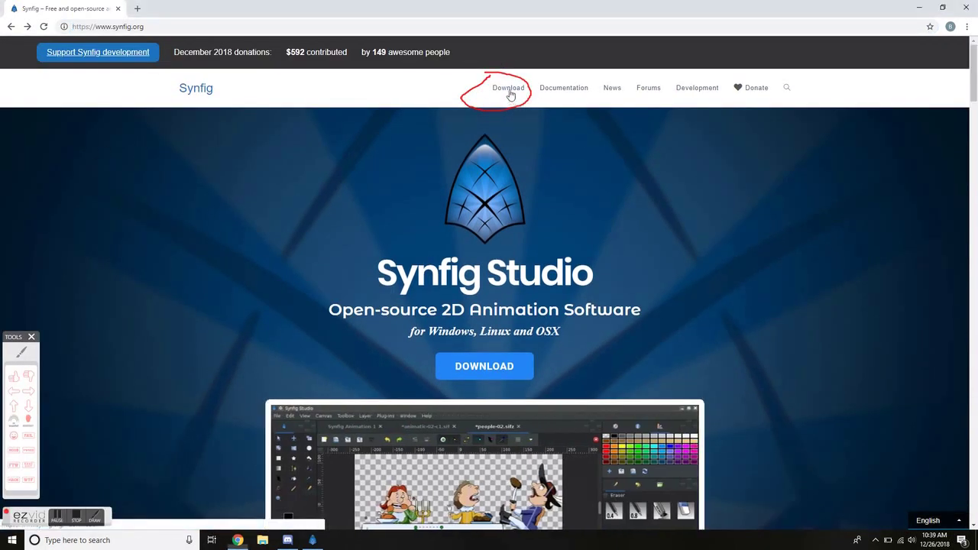
{"action": "left_click", "coordinate": [510, 94]}
{"action": "left_click", "coordinate": [21, 352]}
{"action": "mouse_move", "coordinate": [344, 130]}
{"action": "left_mouse_down"}
{"action": "mouse_move", "coordinate": [695, 243]}
{"action": "mouse_move", "coordinate": [151, 139]}
{"action": "left_mouse_up"}
{"action": "left_click", "coordinate": [20, 358]}
{"action": "scroll", "coordinate": [220, 244], "scroll_direction": "up", "scroll_amount": 10}
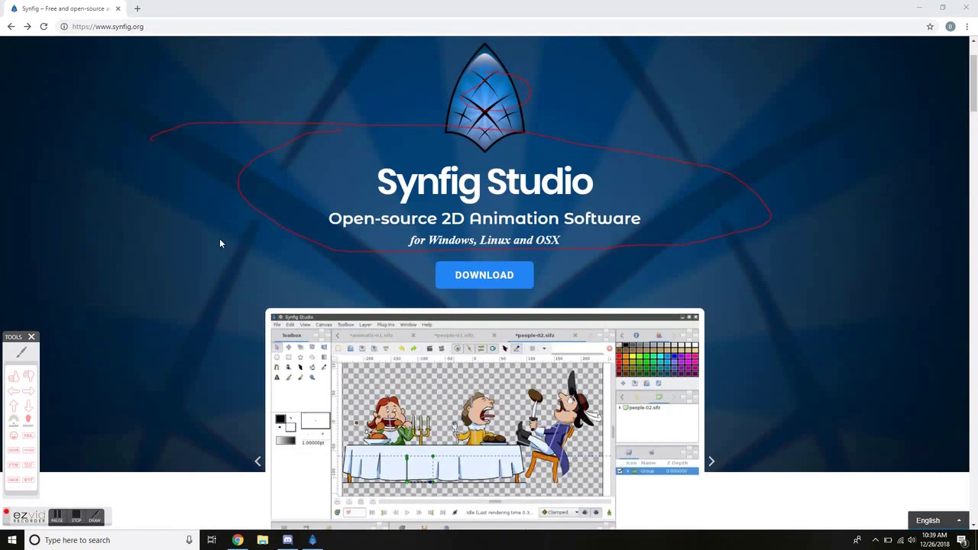
{"action": "scroll", "coordinate": [220, 243], "scroll_direction": "up", "scroll_amount": 1}
{"action": "left_click", "coordinate": [21, 351]}
{"action": "mouse_move", "coordinate": [540, 83]}
{"action": "left_mouse_down"}
{"action": "mouse_move", "coordinate": [608, 100]}
{"action": "mouse_move", "coordinate": [549, 98]}
{"action": "left_mouse_up"}
{"action": "right_click", "coordinate": [109, 385]}
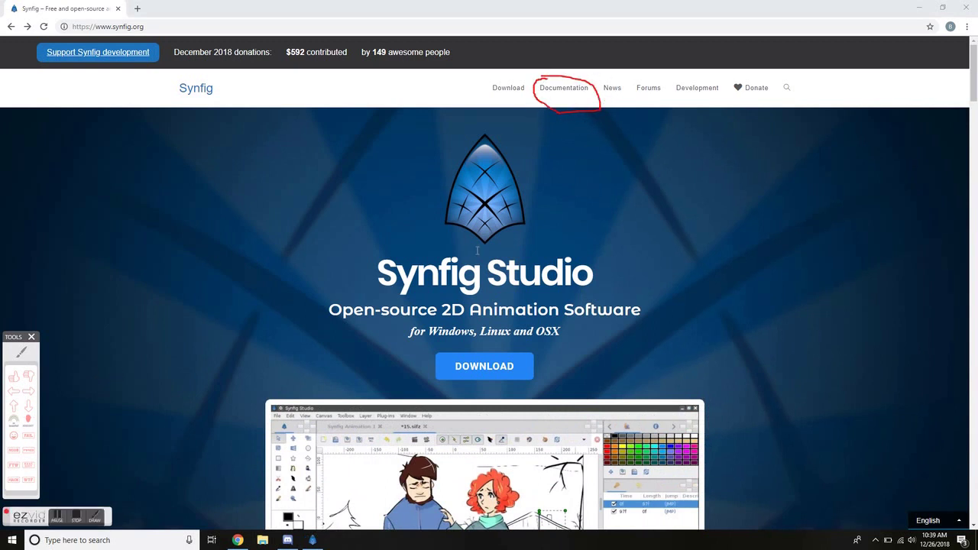
- Open the Synfig site's documentation and look through the manual's list of topics, closing the page when done
{"action": "left_click", "coordinate": [542, 93]}
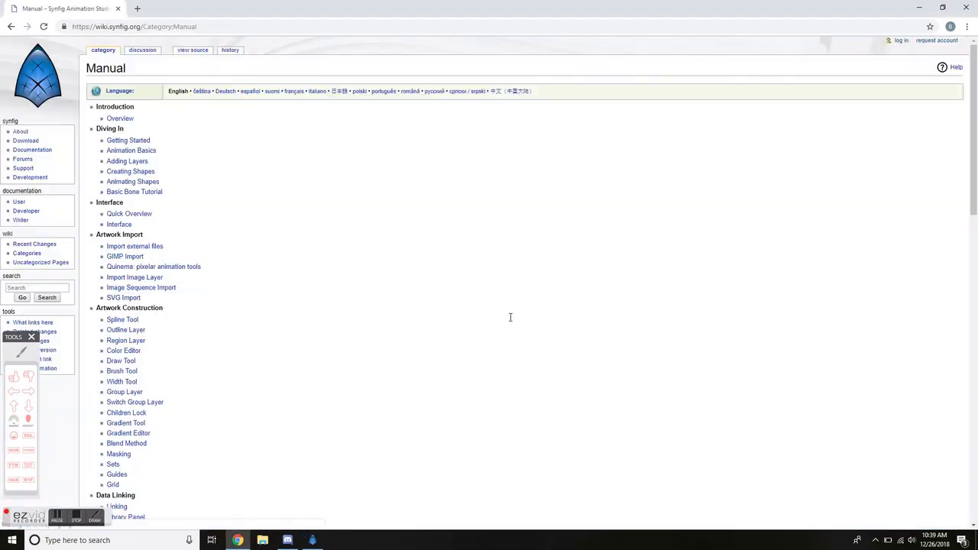
{"action": "scroll", "coordinate": [408, 240], "scroll_direction": "down", "scroll_amount": 7}
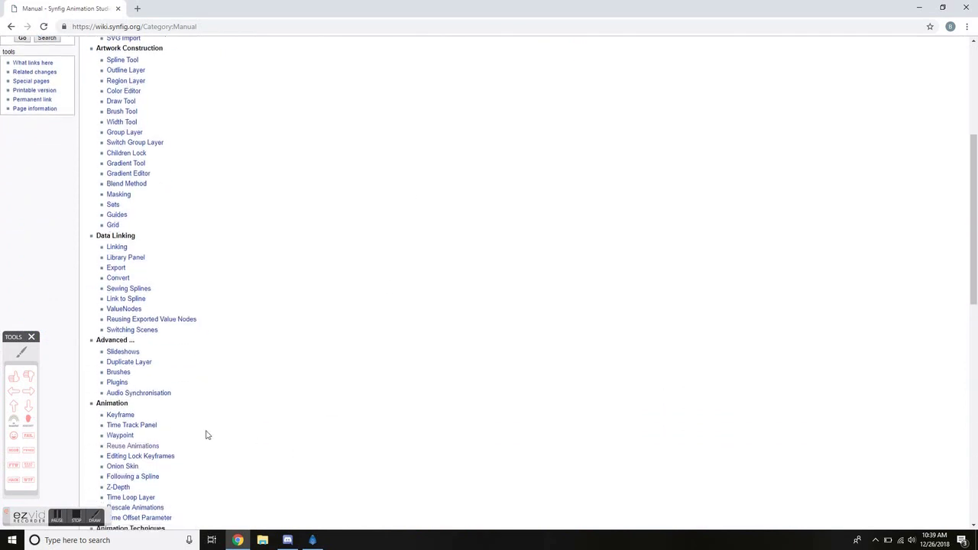
{"action": "scroll", "coordinate": [197, 437], "scroll_direction": "up", "scroll_amount": 8}
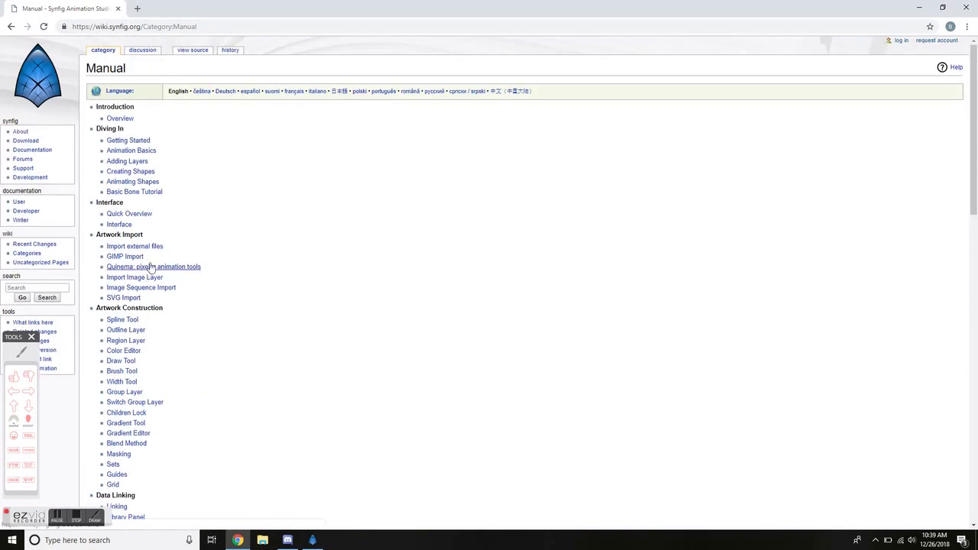
{"action": "left_click", "coordinate": [117, 8]}
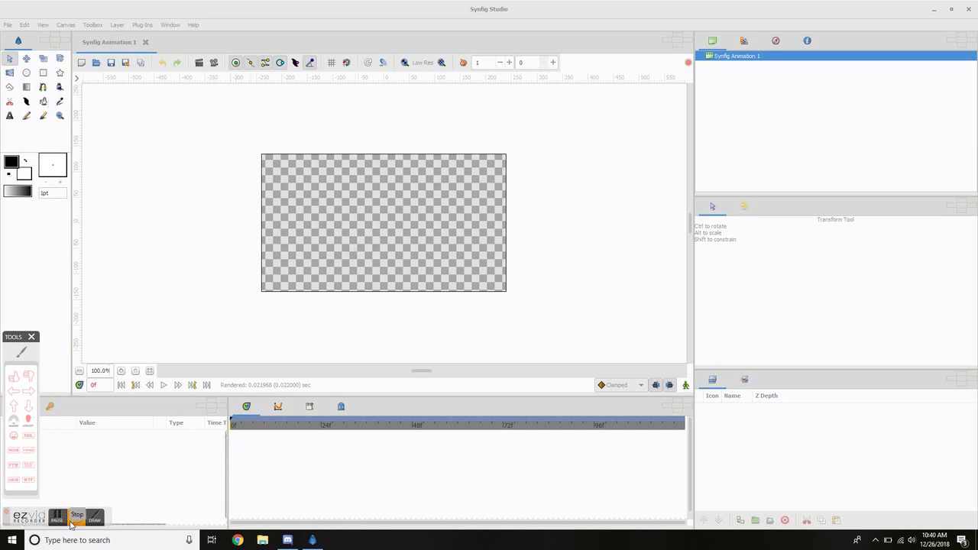
{"action": "left_click", "coordinate": [73, 521]}
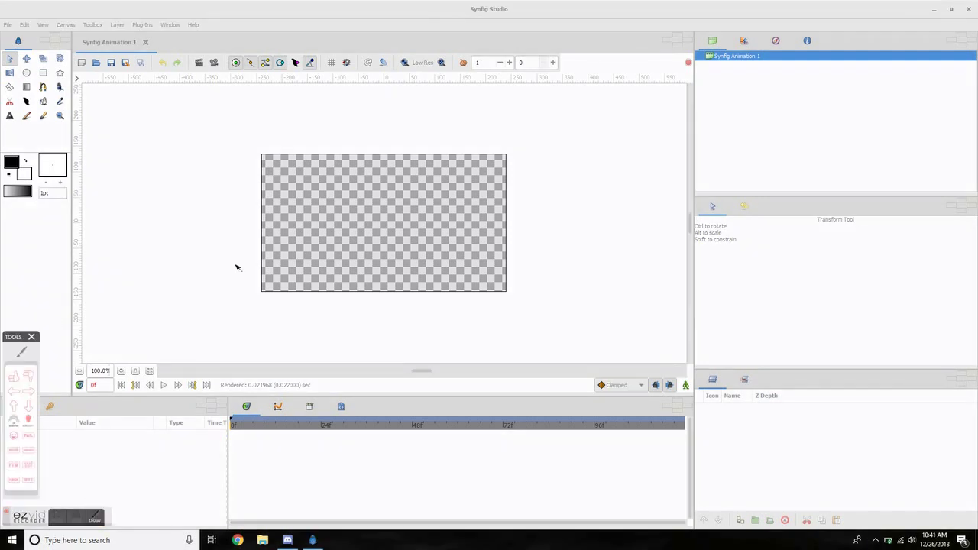
{"action": "left_click", "coordinate": [21, 351]}
{"action": "mouse_move", "coordinate": [218, 132]}
{"action": "left_mouse_down"}
{"action": "mouse_move", "coordinate": [205, 183]}
{"action": "mouse_move", "coordinate": [330, 336]}
{"action": "mouse_move", "coordinate": [524, 186]}
{"action": "mouse_move", "coordinate": [193, 135]}
{"action": "left_mouse_up"}
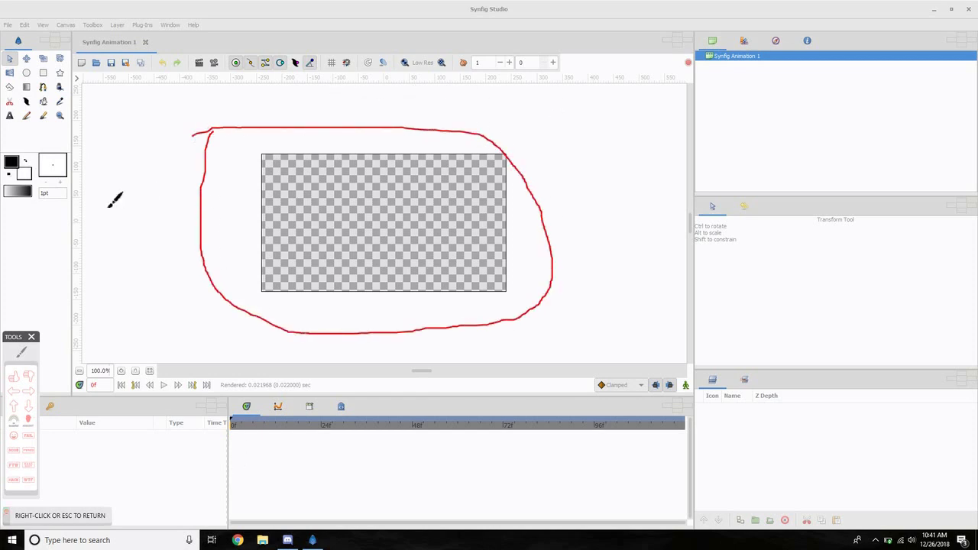
{"action": "right_click", "coordinate": [118, 286]}
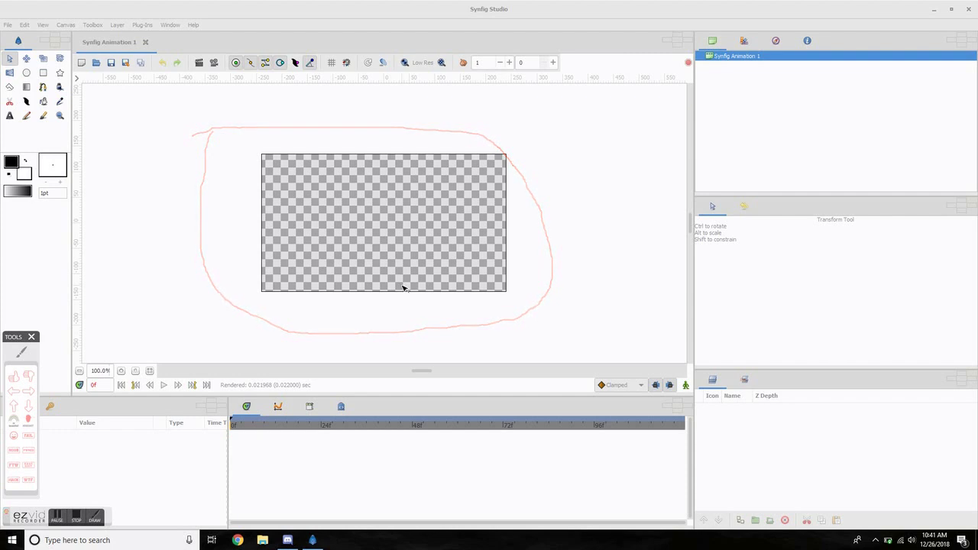
{"action": "left_click", "coordinate": [20, 353]}
{"action": "mouse_move", "coordinate": [47, 21]}
{"action": "left_mouse_down"}
{"action": "mouse_move", "coordinate": [20, 35]}
{"action": "mouse_move", "coordinate": [9, 191]}
{"action": "mouse_move", "coordinate": [116, 74]}
{"action": "mouse_move", "coordinate": [46, 21]}
{"action": "left_mouse_up"}
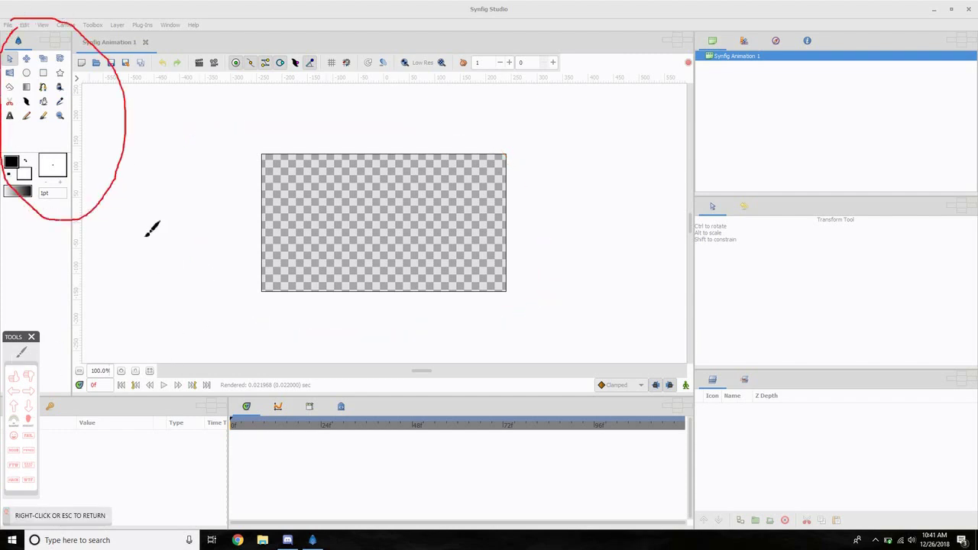
{"action": "right_click", "coordinate": [145, 232]}
{"action": "right_click", "coordinate": [146, 232]}
{"action": "left_click", "coordinate": [93, 310]}
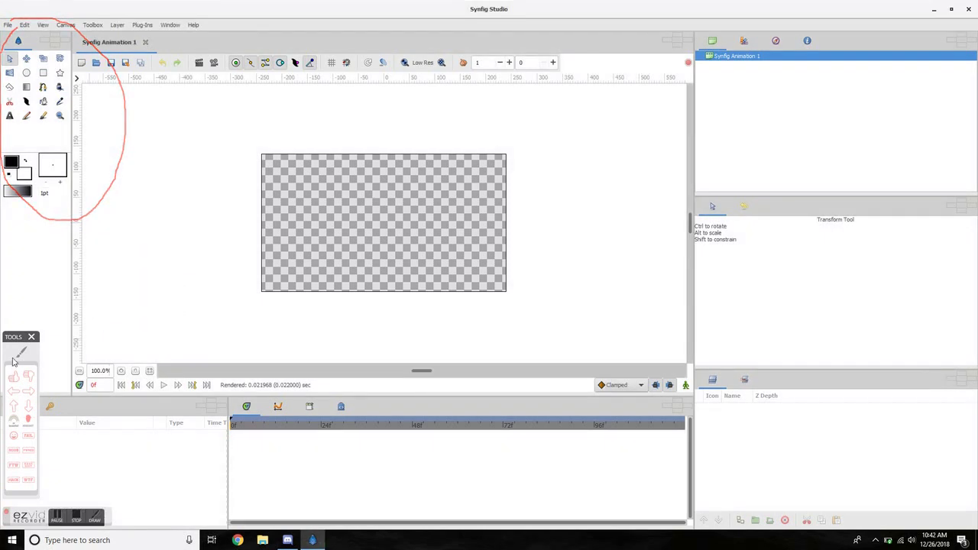
{"action": "left_click", "coordinate": [21, 353]}
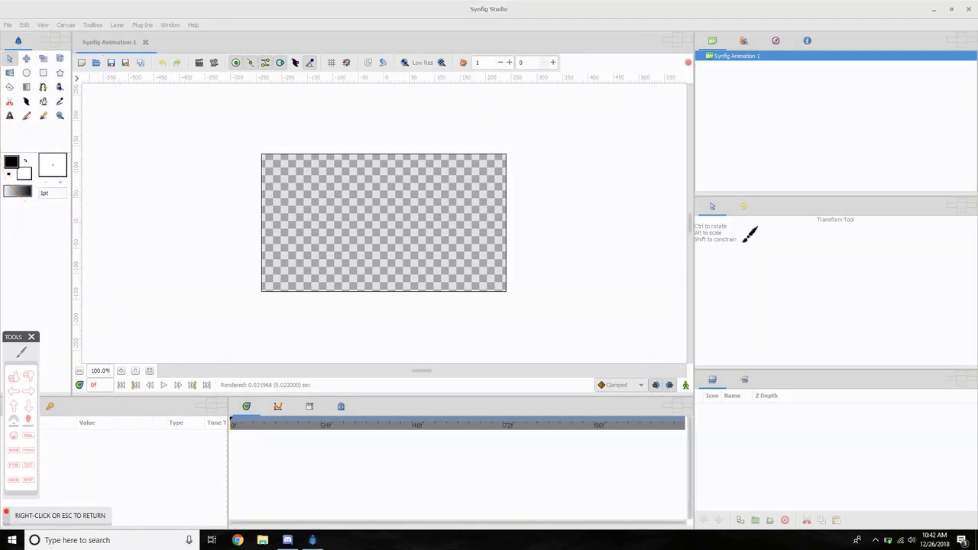
{"action": "mouse_move", "coordinate": [36, 61]}
{"action": "left_mouse_down"}
{"action": "mouse_move", "coordinate": [4, 197]}
{"action": "mouse_move", "coordinate": [91, 218]}
{"action": "mouse_move", "coordinate": [96, 111]}
{"action": "mouse_move", "coordinate": [29, 47]}
{"action": "mouse_move", "coordinate": [147, 127]}
{"action": "mouse_move", "coordinate": [578, 212]}
{"action": "mouse_move", "coordinate": [681, 299]}
{"action": "left_mouse_up"}
{"action": "left_click_drag", "start_coordinate": [686, 289], "coordinate": [677, 307]}
{"action": "left_click_drag", "start_coordinate": [731, 280], "coordinate": [843, 267]}
{"action": "left_click", "coordinate": [745, 258]}
{"action": "right_click", "coordinate": [746, 260]}
{"action": "left_click", "coordinate": [20, 354]}
{"action": "mouse_move", "coordinate": [758, 319]}
{"action": "left_mouse_down"}
{"action": "mouse_move", "coordinate": [752, 341]}
{"action": "mouse_move", "coordinate": [807, 340]}
{"action": "mouse_move", "coordinate": [835, 322]}
{"action": "mouse_move", "coordinate": [834, 332]}
{"action": "left_mouse_up"}
{"action": "right_click", "coordinate": [244, 405]}
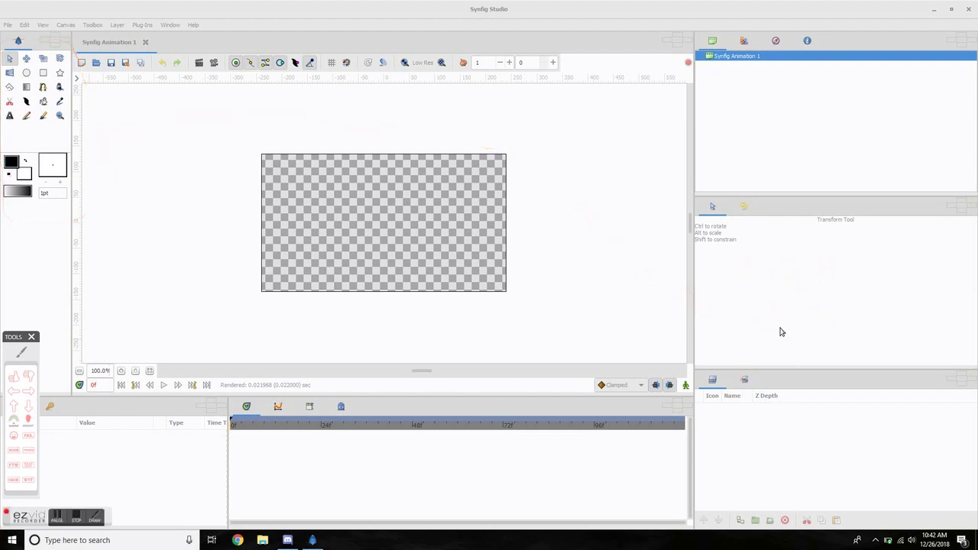
{"action": "left_click", "coordinate": [21, 353]}
{"action": "mouse_move", "coordinate": [245, 399]}
{"action": "left_mouse_down"}
{"action": "mouse_move", "coordinate": [555, 494]}
{"action": "mouse_move", "coordinate": [255, 377]}
{"action": "mouse_move", "coordinate": [225, 396]}
{"action": "left_mouse_up"}
{"action": "mouse_move", "coordinate": [307, 467]}
{"action": "left_mouse_down"}
{"action": "mouse_move", "coordinate": [333, 466]}
{"action": "mouse_move", "coordinate": [340, 453]}
{"action": "mouse_move", "coordinate": [349, 474]}
{"action": "mouse_move", "coordinate": [380, 462]}
{"action": "mouse_move", "coordinate": [415, 470]}
{"action": "left_mouse_up"}
{"action": "right_click", "coordinate": [266, 524]}
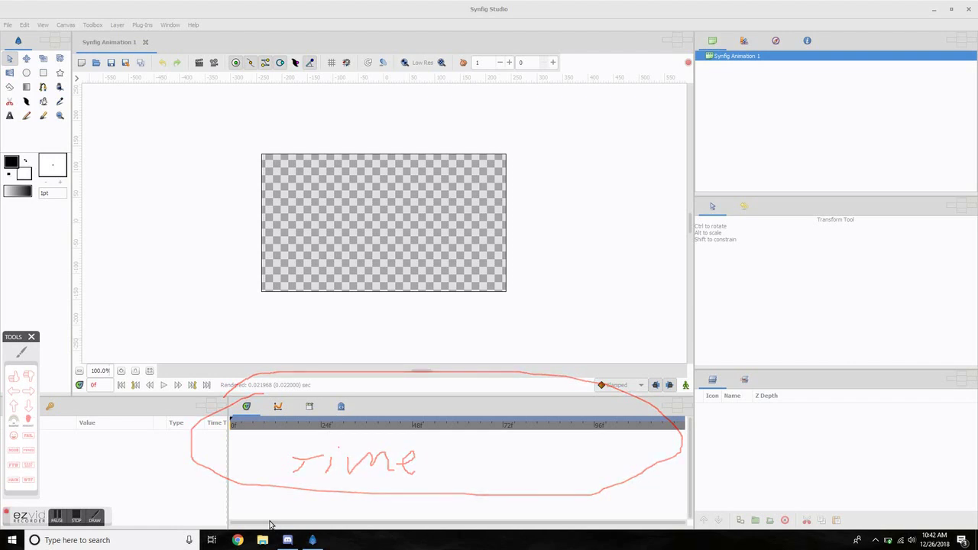
{"action": "left_click", "coordinate": [21, 353]}
{"action": "mouse_move", "coordinate": [768, 366]}
{"action": "left_mouse_down"}
{"action": "mouse_move", "coordinate": [679, 422]}
{"action": "mouse_move", "coordinate": [955, 490]}
{"action": "mouse_move", "coordinate": [822, 373]}
{"action": "mouse_move", "coordinate": [757, 368]}
{"action": "left_mouse_up"}
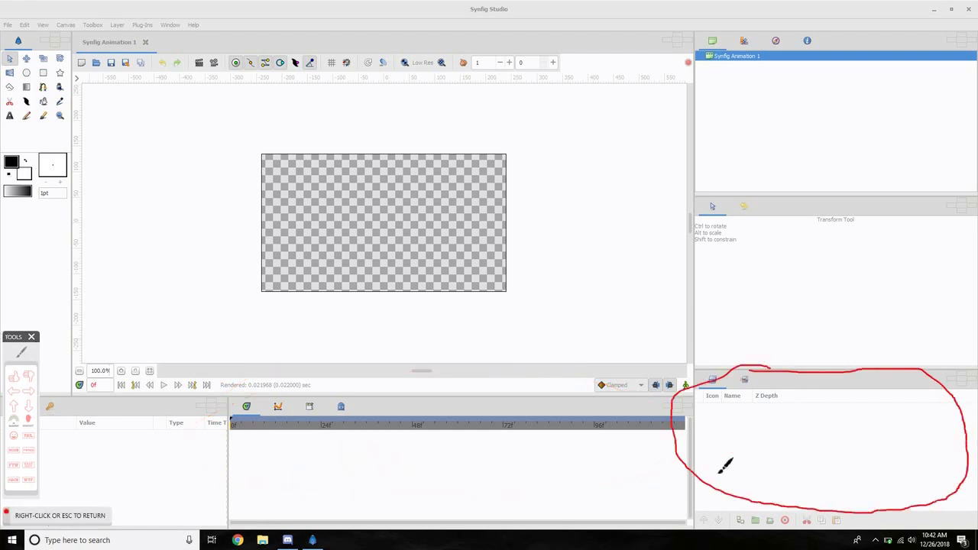
{"action": "mouse_move", "coordinate": [727, 419]}
{"action": "left_mouse_down"}
{"action": "mouse_move", "coordinate": [743, 447]}
{"action": "mouse_move", "coordinate": [796, 444]}
{"action": "mouse_move", "coordinate": [798, 462]}
{"action": "mouse_move", "coordinate": [842, 425]}
{"action": "left_mouse_up"}
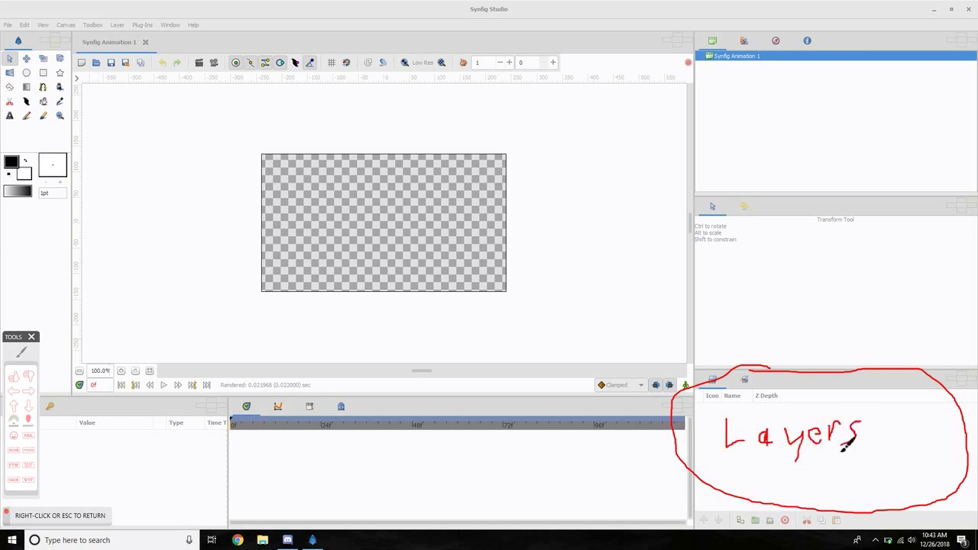
{"action": "right_click", "coordinate": [844, 446]}
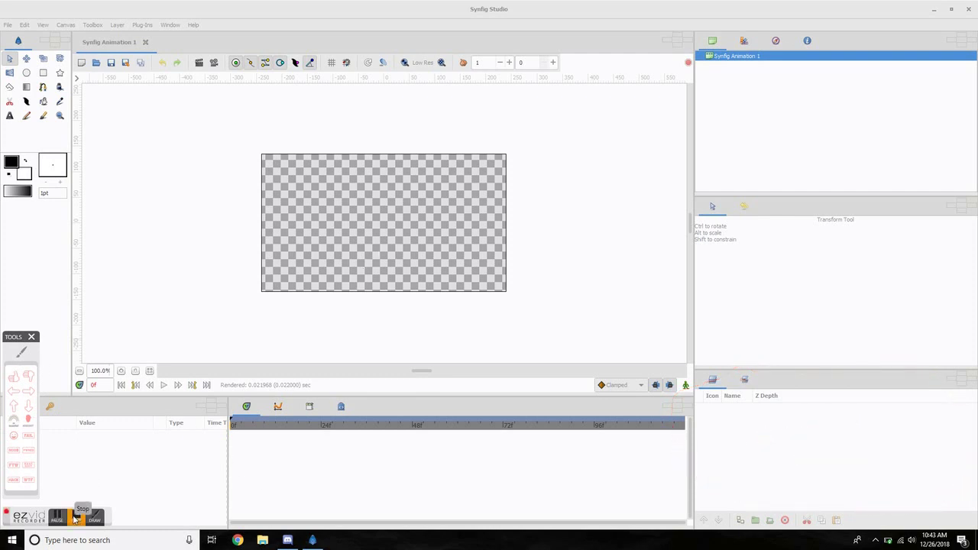
{"action": "left_click", "coordinate": [74, 518]}
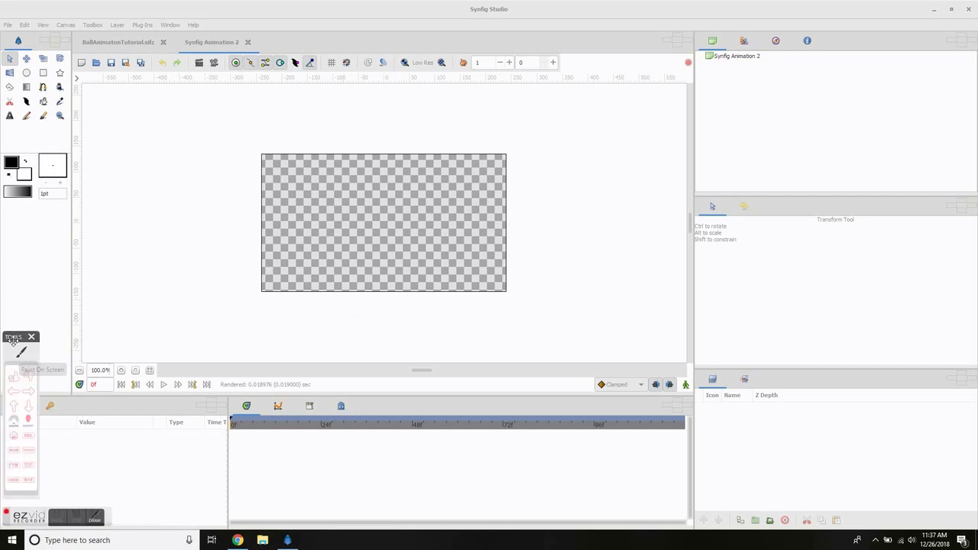
{"action": "left_click_drag", "start_coordinate": [13, 340], "coordinate": [35, 209]}
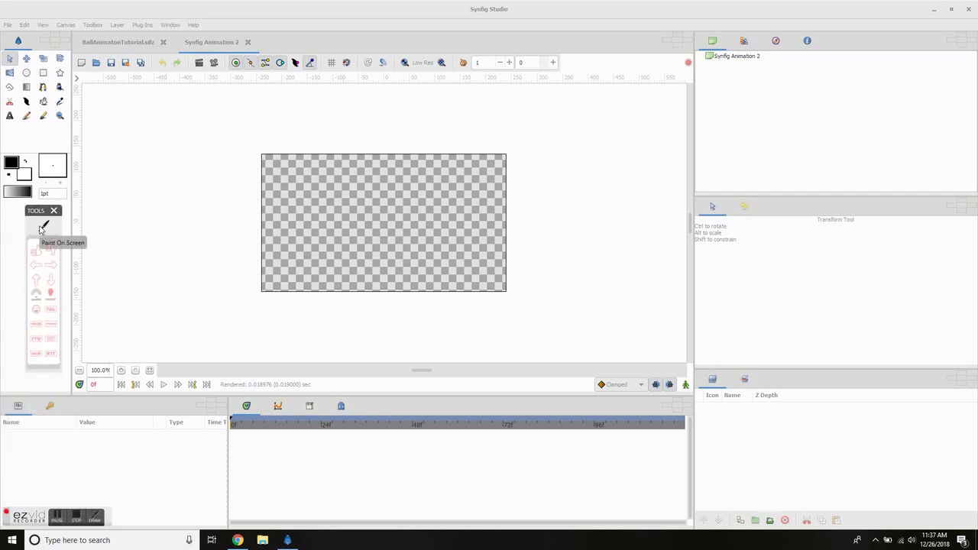
{"action": "left_click", "coordinate": [42, 227]}
{"action": "mouse_move", "coordinate": [694, 370]}
{"action": "left_mouse_down"}
{"action": "mouse_move", "coordinate": [698, 457]}
{"action": "mouse_move", "coordinate": [862, 503]}
{"action": "mouse_move", "coordinate": [964, 388]}
{"action": "mouse_move", "coordinate": [719, 405]}
{"action": "mouse_move", "coordinate": [699, 376]}
{"action": "mouse_move", "coordinate": [226, 389]}
{"action": "mouse_move", "coordinate": [160, 448]}
{"action": "mouse_move", "coordinate": [191, 433]}
{"action": "left_mouse_up"}
{"action": "mouse_move", "coordinate": [12, 455]}
{"action": "left_mouse_down"}
{"action": "mouse_move", "coordinate": [32, 487]}
{"action": "mouse_move", "coordinate": [66, 489]}
{"action": "mouse_move", "coordinate": [61, 477]}
{"action": "mouse_move", "coordinate": [42, 487]}
{"action": "mouse_move", "coordinate": [76, 495]}
{"action": "mouse_move", "coordinate": [111, 466]}
{"action": "left_mouse_up"}
{"action": "key", "text": "Escape"}
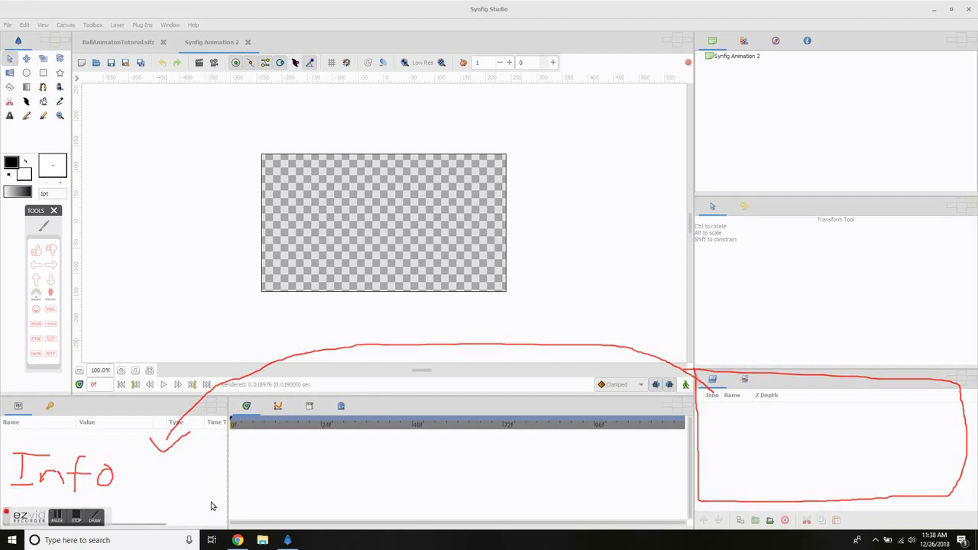
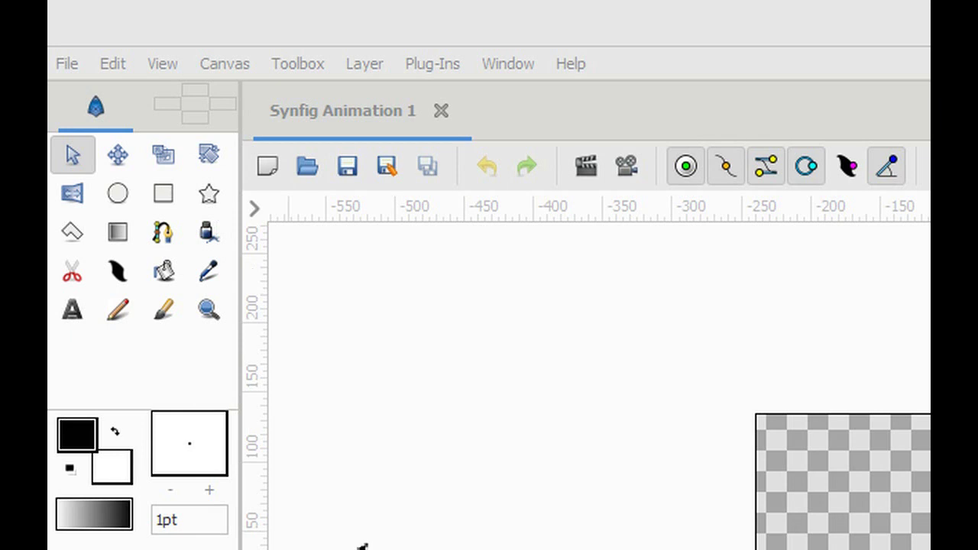
{"action": "mouse_move", "coordinate": [58, 140]}
{"action": "left_mouse_down"}
{"action": "mouse_move", "coordinate": [55, 156]}
{"action": "mouse_move", "coordinate": [75, 174]}
{"action": "mouse_move", "coordinate": [89, 141]}
{"action": "mouse_move", "coordinate": [69, 138]}
{"action": "left_mouse_up"}
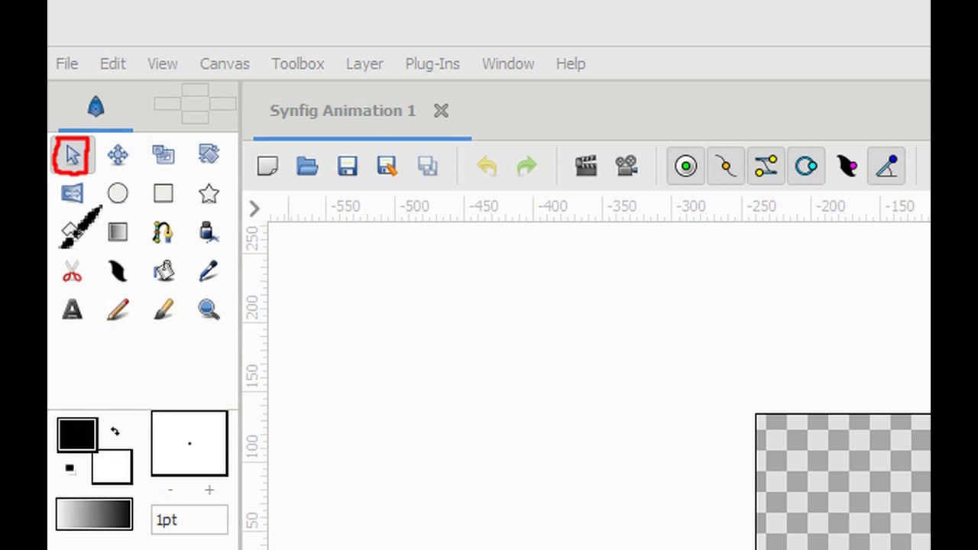
{"action": "mouse_move", "coordinate": [57, 220]}
{"action": "left_mouse_down"}
{"action": "mouse_move", "coordinate": [57, 245]}
{"action": "mouse_move", "coordinate": [86, 244]}
{"action": "mouse_move", "coordinate": [83, 217]}
{"action": "mouse_move", "coordinate": [55, 217]}
{"action": "mouse_move", "coordinate": [52, 241]}
{"action": "left_mouse_up"}
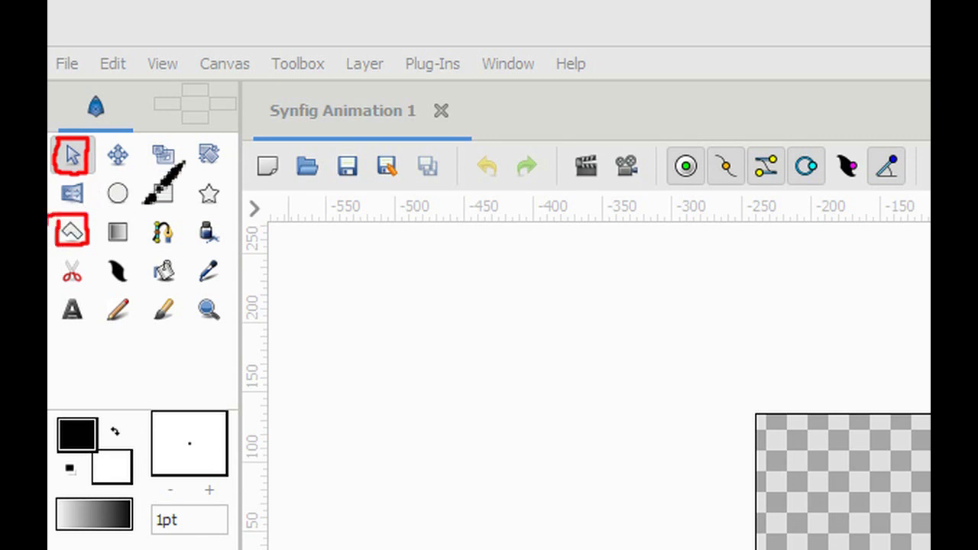
{"action": "mouse_move", "coordinate": [108, 148]}
{"action": "left_mouse_down"}
{"action": "mouse_move", "coordinate": [132, 185]}
{"action": "mouse_move", "coordinate": [133, 158]}
{"action": "mouse_move", "coordinate": [104, 170]}
{"action": "left_mouse_up"}
{"action": "mouse_move", "coordinate": [145, 143]}
{"action": "left_mouse_down"}
{"action": "mouse_move", "coordinate": [180, 174]}
{"action": "mouse_move", "coordinate": [181, 162]}
{"action": "mouse_move", "coordinate": [128, 167]}
{"action": "left_mouse_up"}
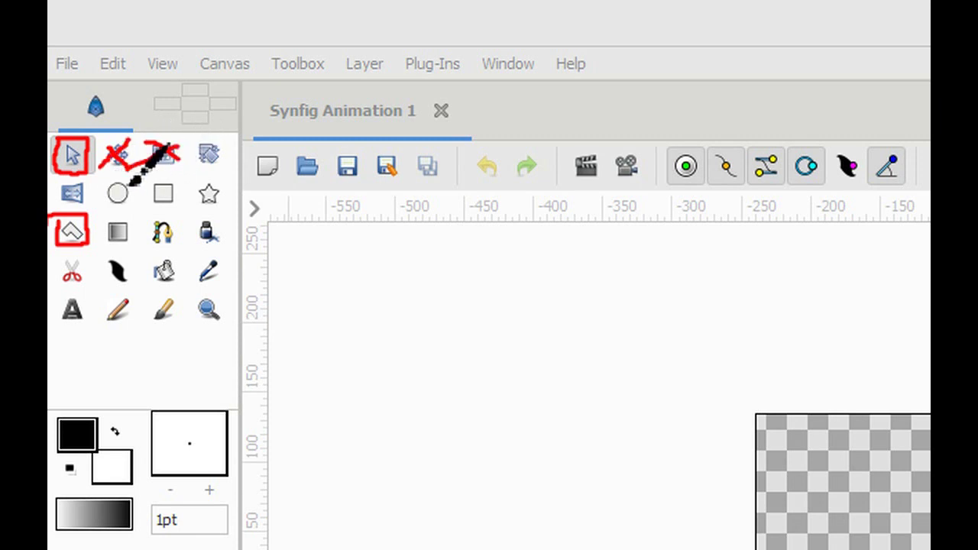
{"action": "mouse_move", "coordinate": [197, 144]}
{"action": "left_mouse_down"}
{"action": "mouse_move", "coordinate": [231, 186]}
{"action": "mouse_move", "coordinate": [193, 167]}
{"action": "left_mouse_up"}
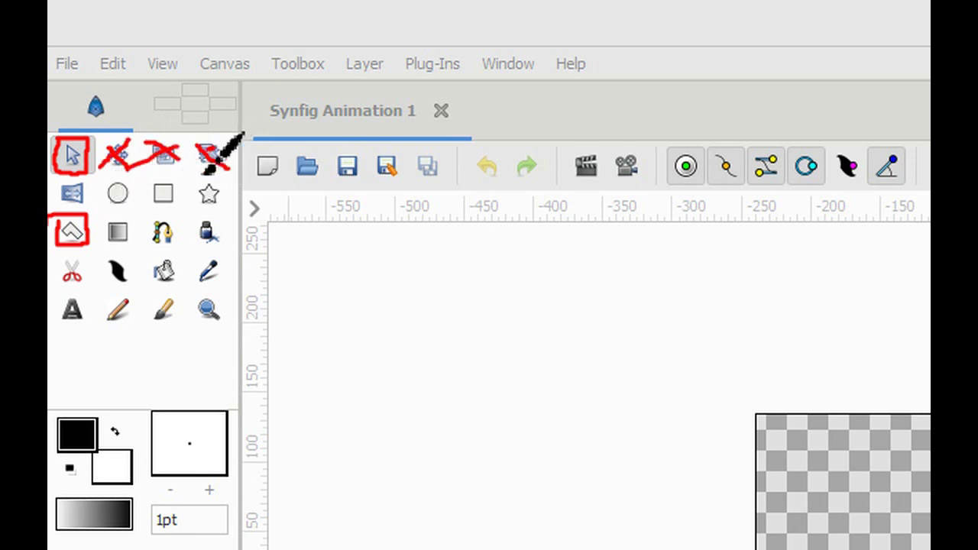
{"action": "mouse_move", "coordinate": [101, 180]}
{"action": "left_mouse_down"}
{"action": "mouse_move", "coordinate": [131, 220]}
{"action": "mouse_move", "coordinate": [132, 202]}
{"action": "mouse_move", "coordinate": [86, 228]}
{"action": "mouse_move", "coordinate": [153, 203]}
{"action": "mouse_move", "coordinate": [183, 225]}
{"action": "mouse_move", "coordinate": [142, 214]}
{"action": "left_mouse_up"}
{"action": "mouse_move", "coordinate": [196, 185]}
{"action": "left_mouse_down"}
{"action": "mouse_move", "coordinate": [221, 205]}
{"action": "mouse_move", "coordinate": [197, 206]}
{"action": "left_mouse_up"}
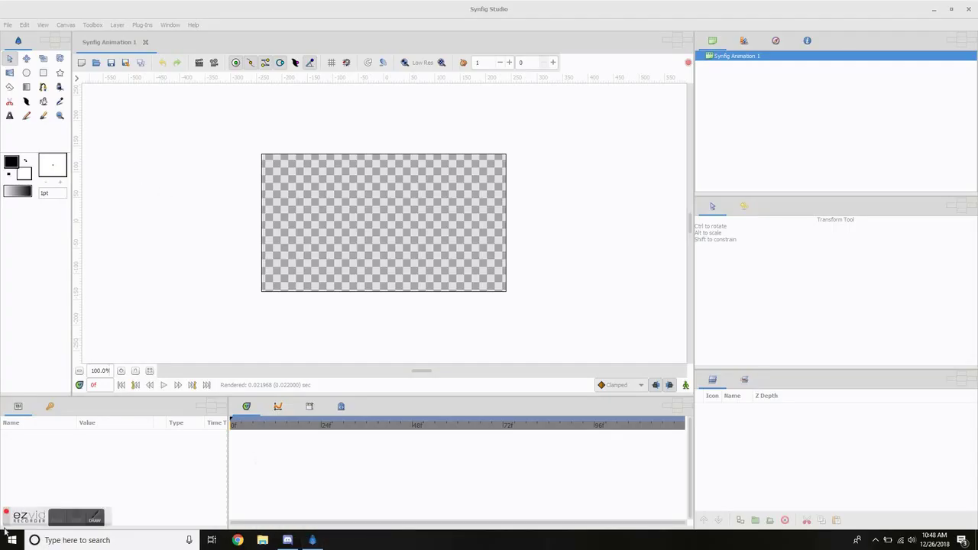
{"action": "left_click", "coordinate": [92, 517]}
{"action": "left_click", "coordinate": [11, 357]}
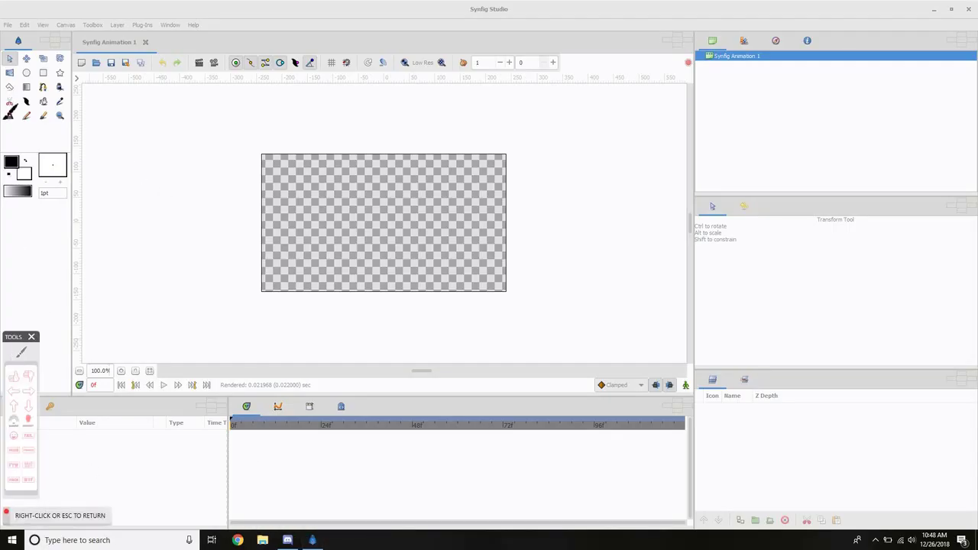
{"action": "left_click_drag", "start_coordinate": [3, 114], "coordinate": [14, 121]}
{"action": "right_click", "coordinate": [81, 140]}
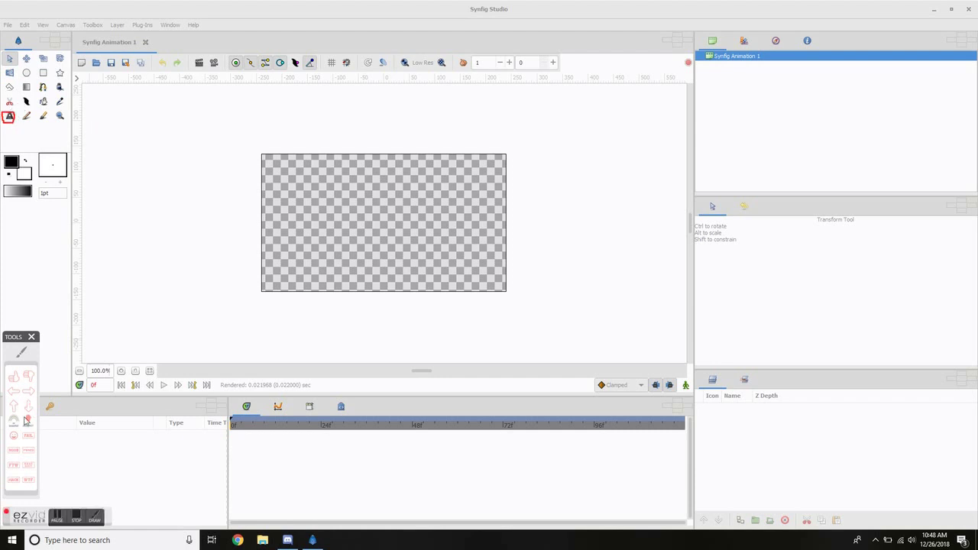
{"action": "left_click", "coordinate": [27, 421]}
{"action": "left_click", "coordinate": [21, 353]}
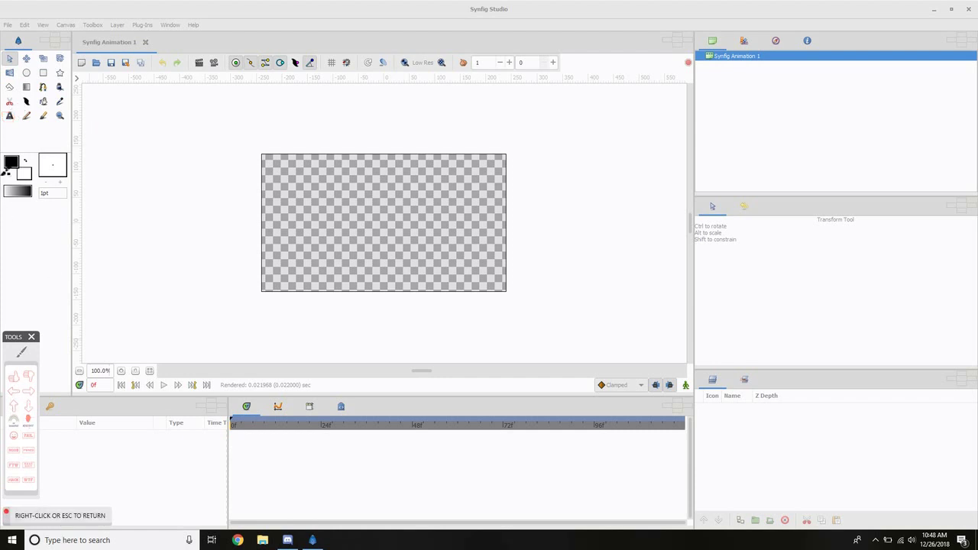
{"action": "mouse_move", "coordinate": [4, 55]}
{"action": "left_mouse_down"}
{"action": "mouse_move", "coordinate": [12, 54]}
{"action": "mouse_move", "coordinate": [3, 55]}
{"action": "mouse_move", "coordinate": [11, 90]}
{"action": "mouse_move", "coordinate": [3, 83]}
{"action": "left_mouse_up"}
{"action": "left_click", "coordinate": [14, 391]}
{"action": "left_click", "coordinate": [49, 74]}
{"action": "right_click", "coordinate": [149, 123]}
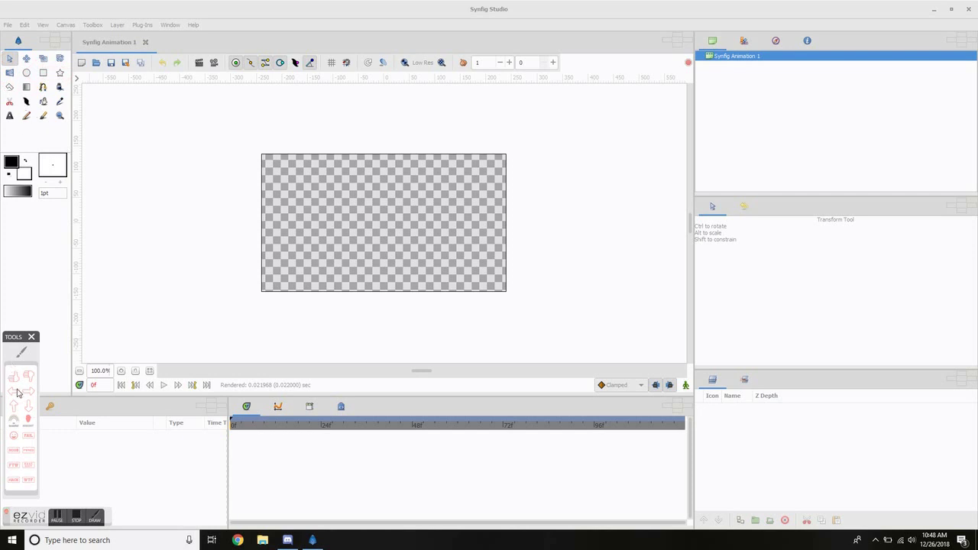
{"action": "left_click", "coordinate": [23, 352]}
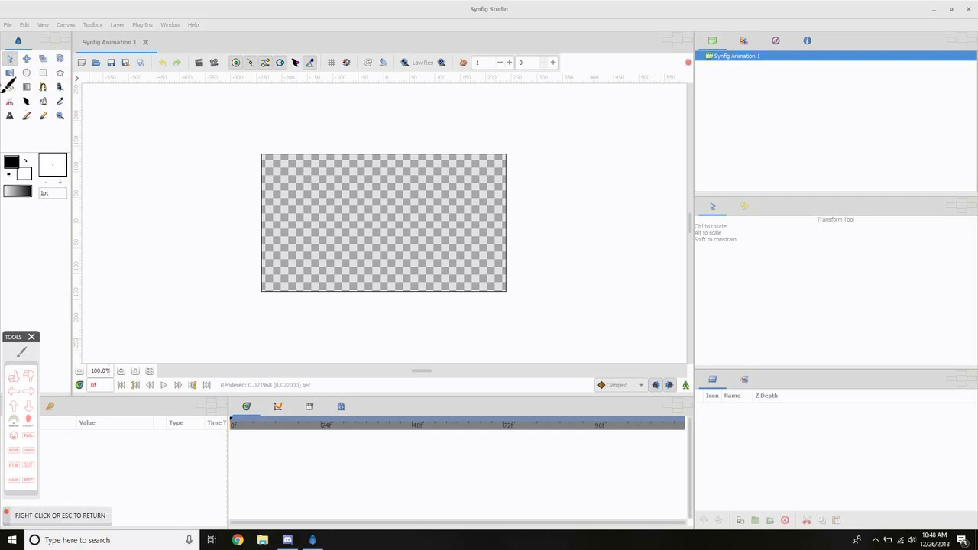
{"action": "mouse_move", "coordinate": [1, 92]}
{"action": "left_mouse_down"}
{"action": "mouse_move", "coordinate": [15, 92]}
{"action": "mouse_move", "coordinate": [3, 88]}
{"action": "left_mouse_up"}
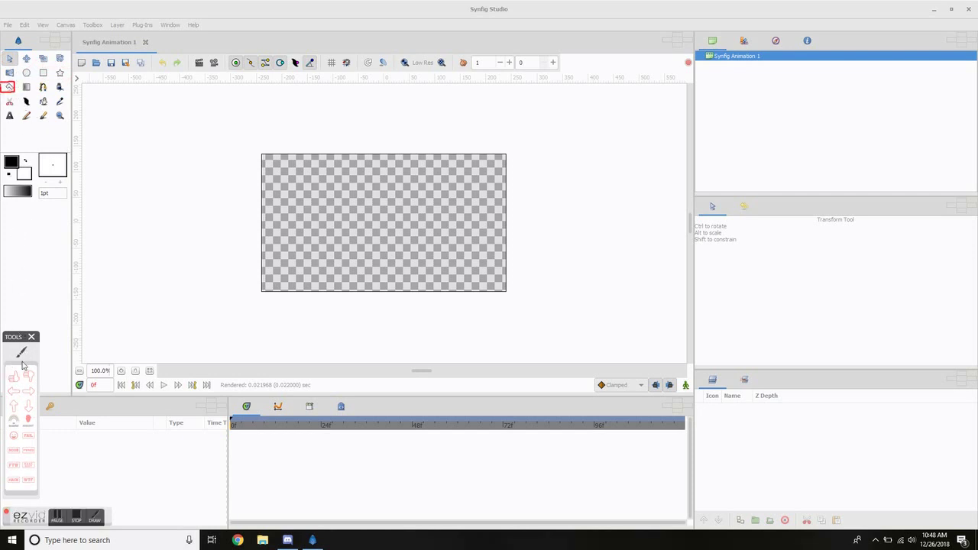
{"action": "left_click", "coordinate": [14, 390]}
{"action": "key", "text": "Escape"}
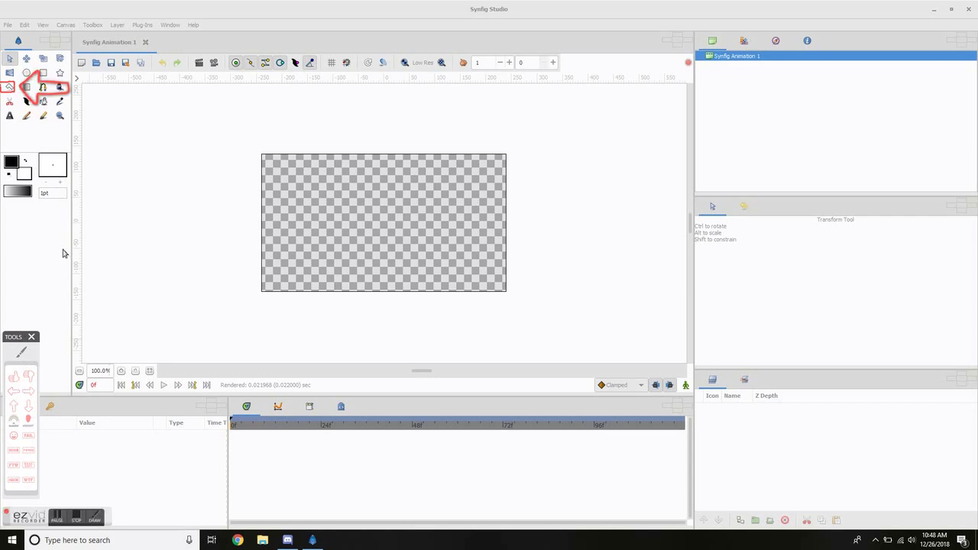
- Draw a closed triangle in the lower-left part of the canvas with the Polygon tool, using region and outline layers
{"action": "left_click", "coordinate": [9, 86]}
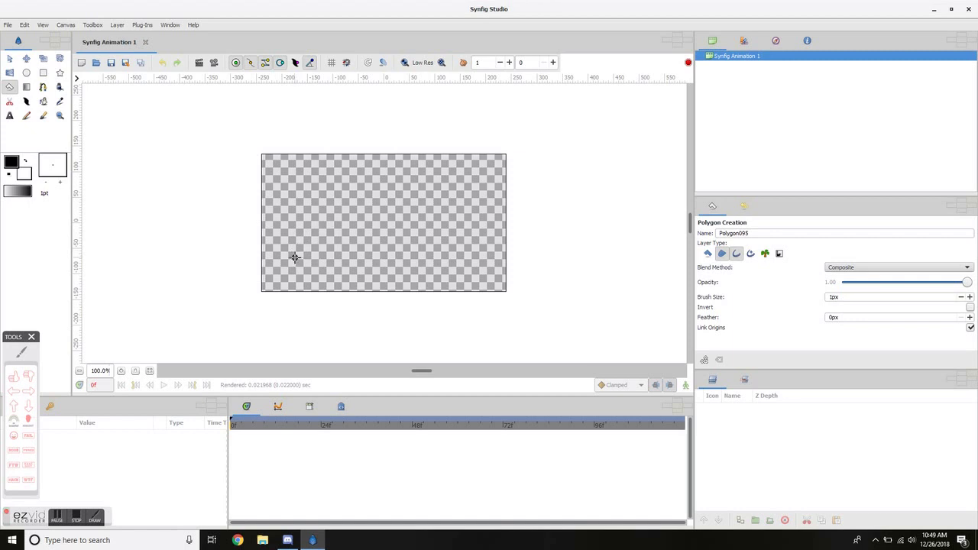
{"action": "left_click", "coordinate": [356, 258]}
{"action": "left_click", "coordinate": [324, 217]}
{"action": "left_click", "coordinate": [295, 259]}
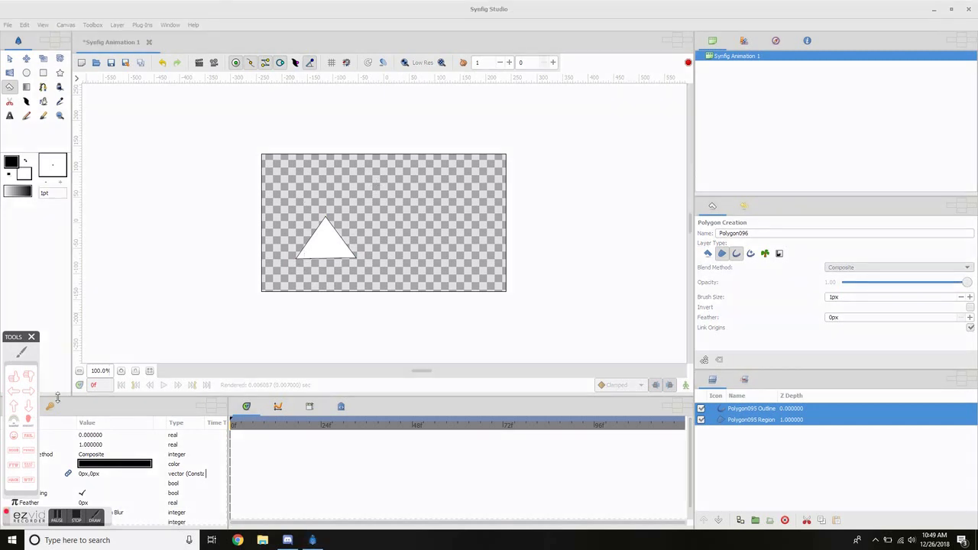
{"action": "left_click", "coordinate": [22, 352]}
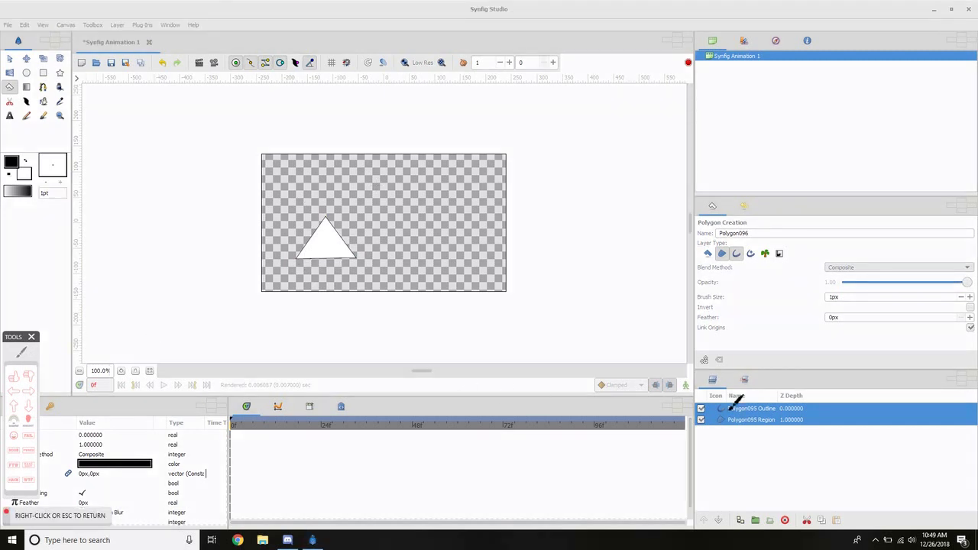
{"action": "mouse_move", "coordinate": [732, 409]}
{"action": "left_mouse_down"}
{"action": "mouse_move", "coordinate": [726, 416]}
{"action": "mouse_move", "coordinate": [775, 408]}
{"action": "mouse_move", "coordinate": [765, 402]}
{"action": "left_mouse_up"}
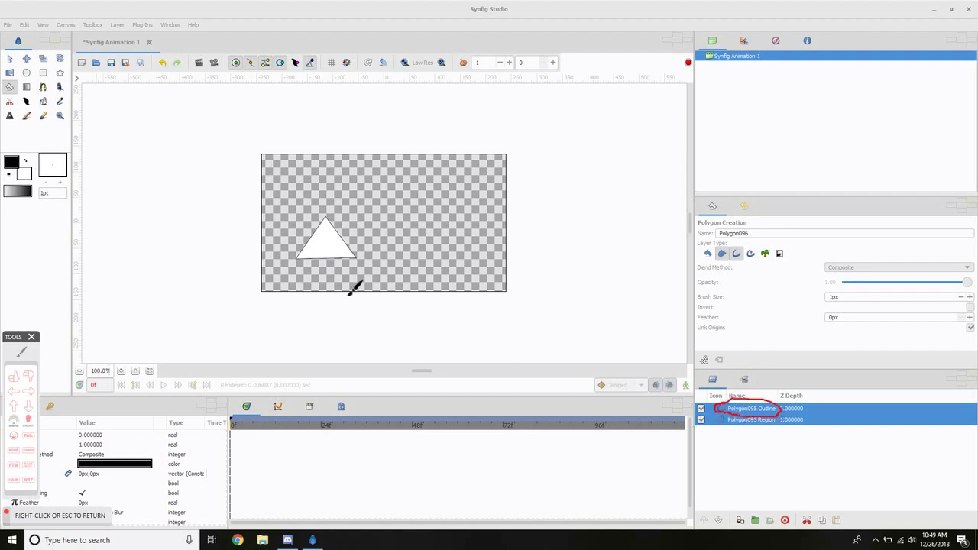
{"action": "right_click", "coordinate": [355, 288]}
- Hide the triangle's outline layer
{"action": "left_click", "coordinate": [745, 408]}
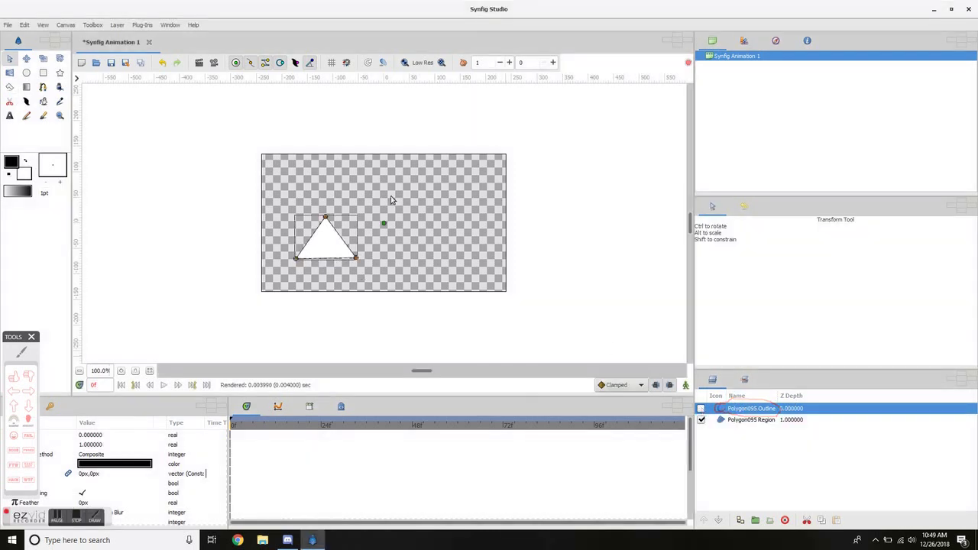
{"action": "left_click", "coordinate": [439, 247]}
{"action": "scroll", "coordinate": [439, 247], "scroll_direction": "up", "scroll_amount": 4, "text": "ctrl"}
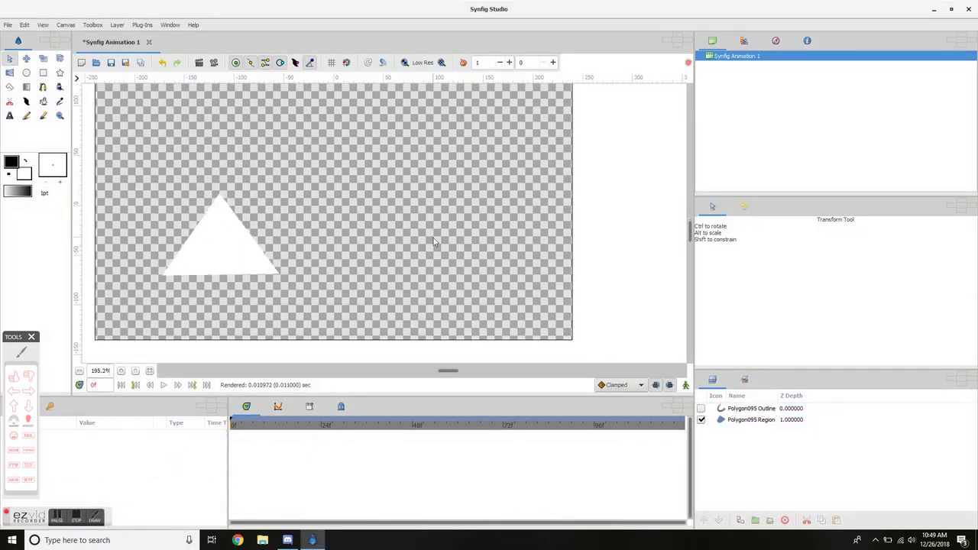
{"action": "left_click", "coordinate": [704, 412]}
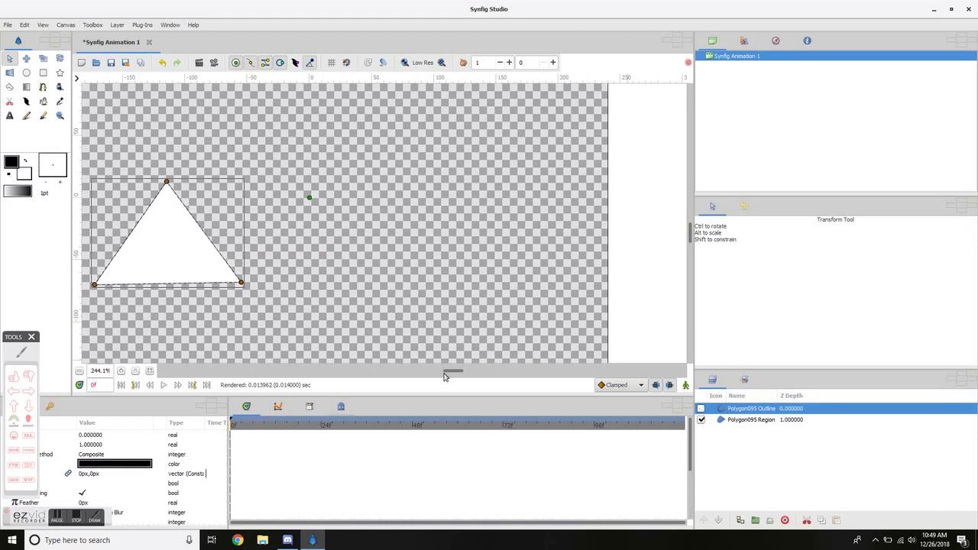
{"action": "left_click_drag", "start_coordinate": [444, 373], "coordinate": [396, 373]}
- Toggle the visibility of the triangle's region layer and turn the outline layer back on
{"action": "left_click", "coordinate": [701, 420]}
{"action": "left_click", "coordinate": [700, 421]}
{"action": "left_click", "coordinate": [701, 421]}
{"action": "left_click", "coordinate": [701, 421]}
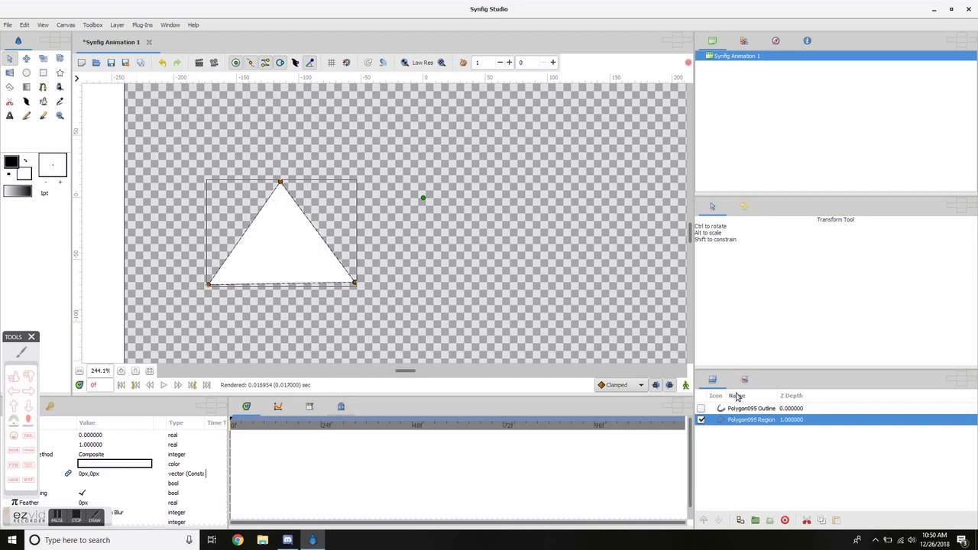
{"action": "left_click", "coordinate": [701, 409]}
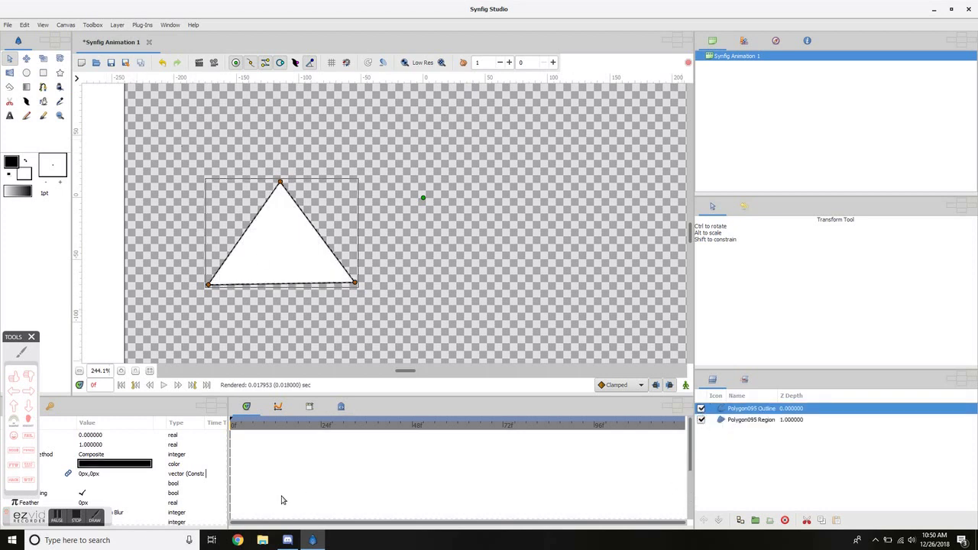
- Select the triangle's outline and region layers together and group them
{"action": "left_click", "coordinate": [758, 421], "text": "ctrl"}
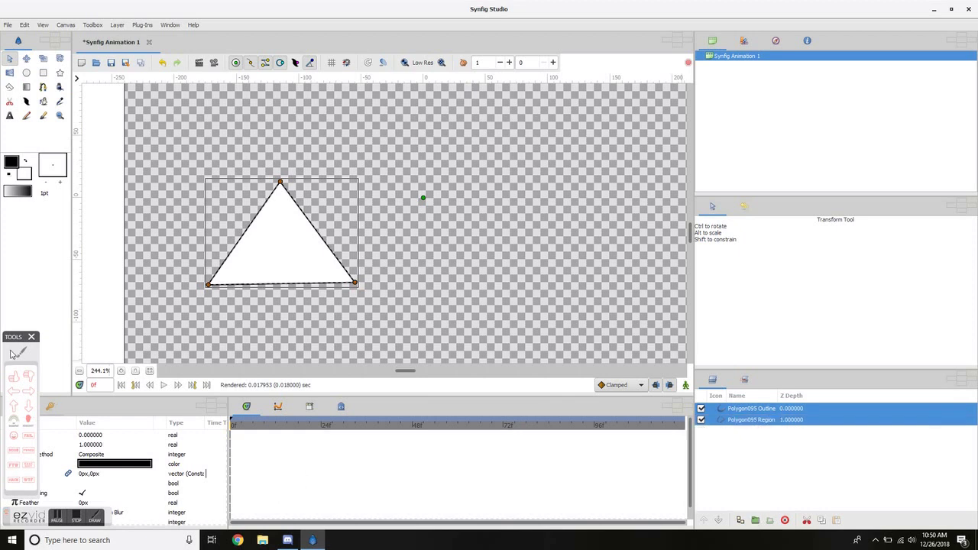
{"action": "mouse_move", "coordinate": [749, 514]}
{"action": "left_mouse_down"}
{"action": "mouse_move", "coordinate": [748, 527]}
{"action": "mouse_move", "coordinate": [764, 529]}
{"action": "mouse_move", "coordinate": [749, 515]}
{"action": "left_mouse_up"}
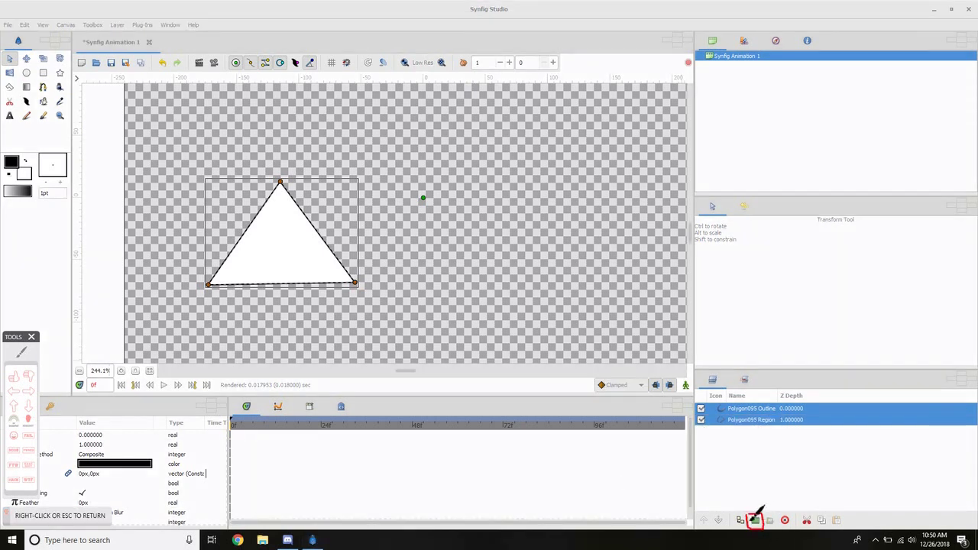
{"action": "right_click", "coordinate": [319, 353]}
{"action": "left_click", "coordinate": [442, 3]}
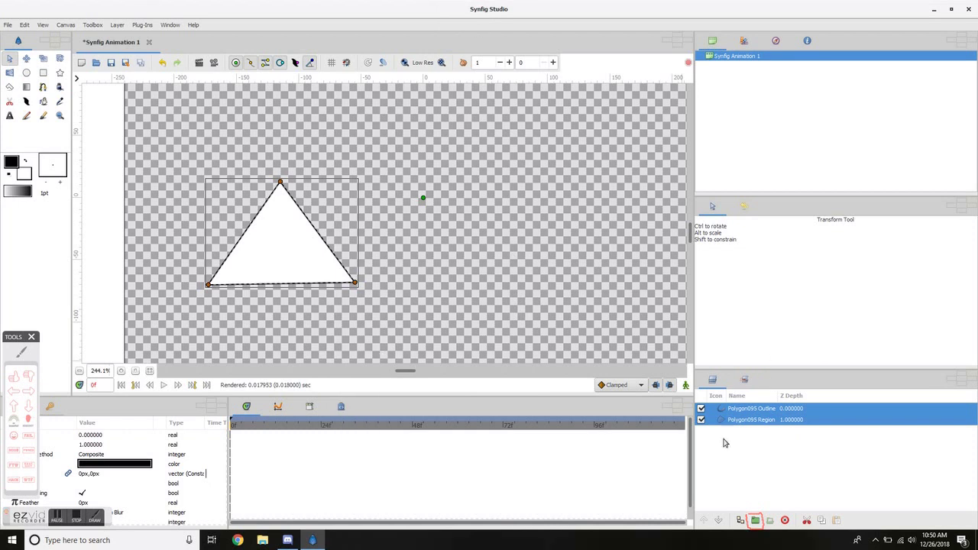
{"action": "left_click", "coordinate": [755, 520]}
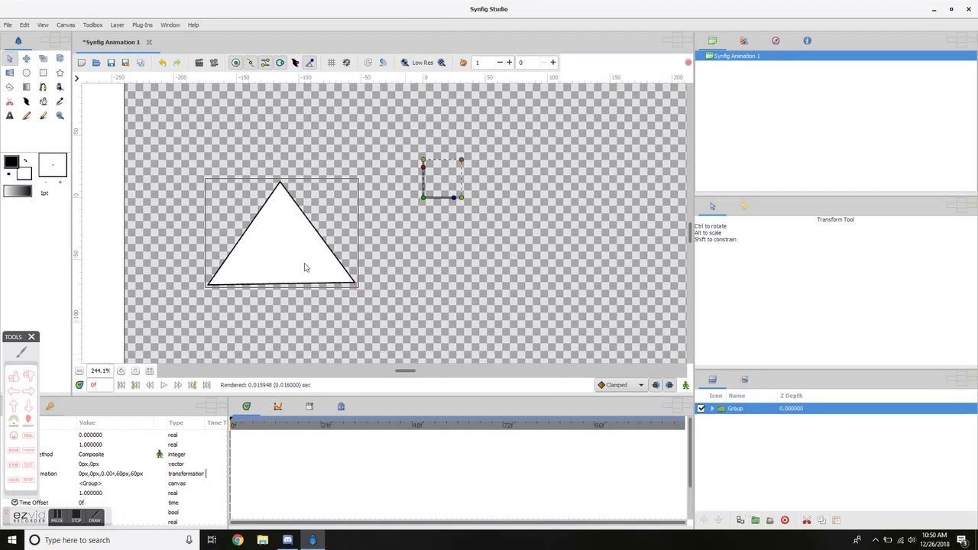
- Select all child layers of the group and move the triangle to the centre of the canvas, ending with the group selected
{"action": "right_click", "coordinate": [722, 410]}
{"action": "left_click", "coordinate": [757, 253]}
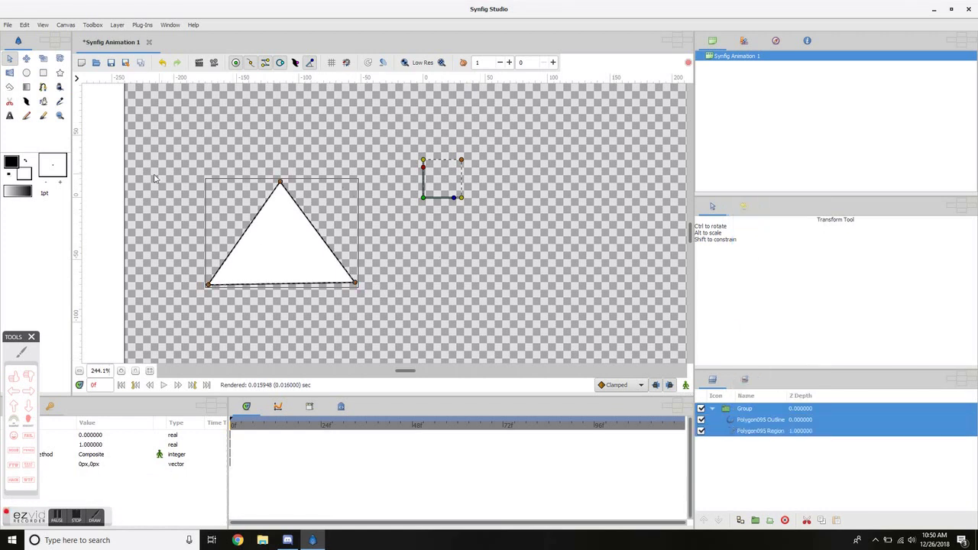
{"action": "left_click_drag", "start_coordinate": [355, 284], "coordinate": [495, 236]}
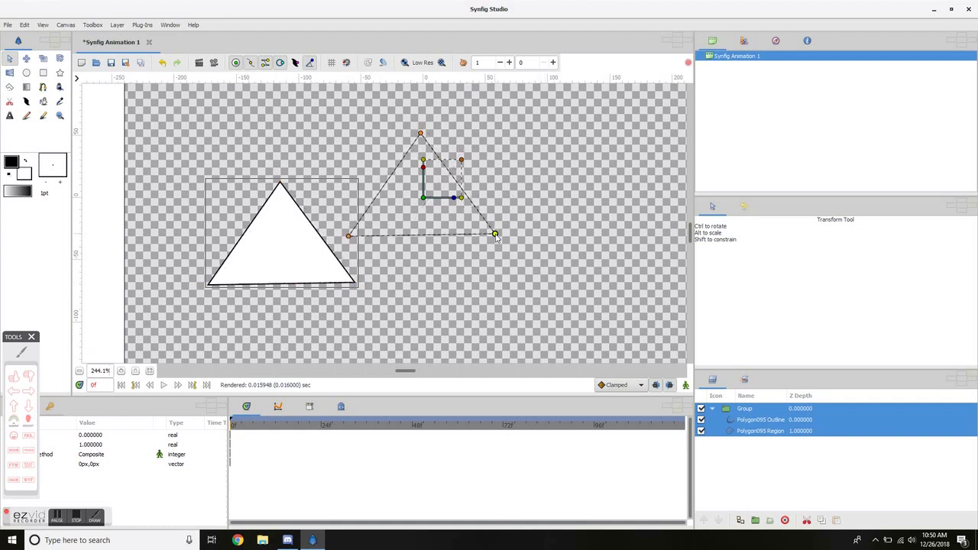
{"action": "left_click", "coordinate": [649, 260]}
{"action": "left_click", "coordinate": [734, 408]}
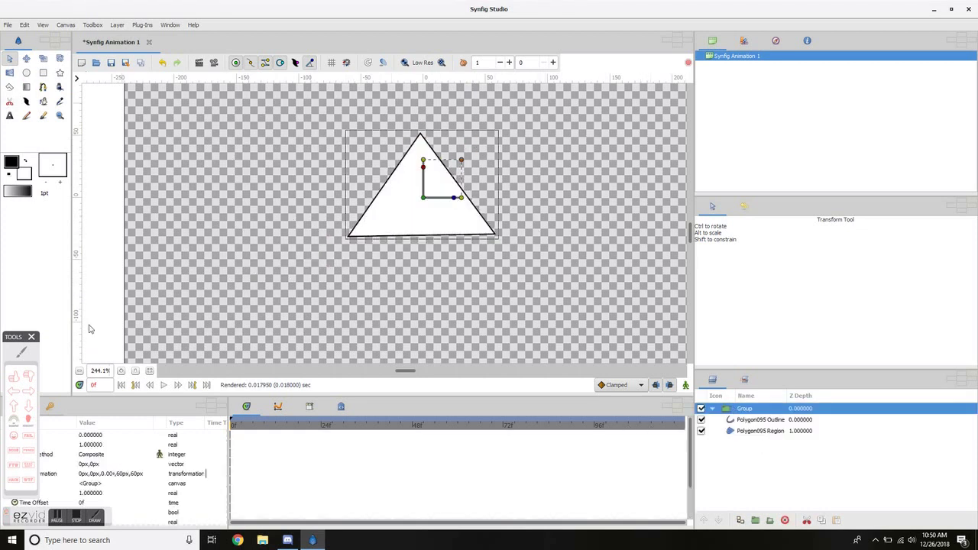
{"action": "left_click", "coordinate": [95, 520]}
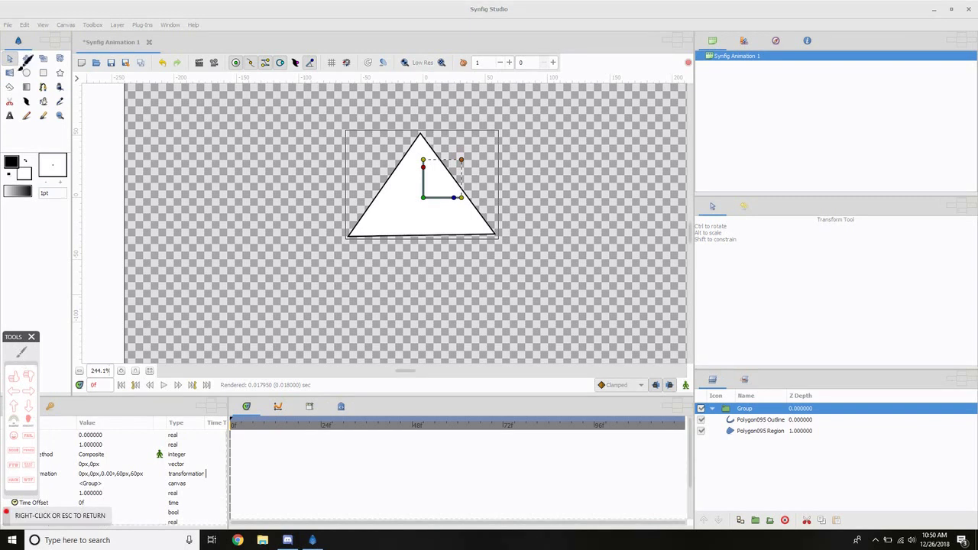
{"action": "mouse_move", "coordinate": [23, 58]}
{"action": "left_mouse_down"}
{"action": "mouse_move", "coordinate": [53, 70]}
{"action": "mouse_move", "coordinate": [6, 75]}
{"action": "mouse_move", "coordinate": [42, 77]}
{"action": "mouse_move", "coordinate": [66, 55]}
{"action": "left_mouse_up"}
{"action": "mouse_move", "coordinate": [419, 149]}
{"action": "left_mouse_down"}
{"action": "mouse_move", "coordinate": [382, 177]}
{"action": "mouse_move", "coordinate": [425, 228]}
{"action": "mouse_move", "coordinate": [477, 208]}
{"action": "mouse_move", "coordinate": [405, 147]}
{"action": "mouse_move", "coordinate": [391, 224]}
{"action": "mouse_move", "coordinate": [462, 223]}
{"action": "mouse_move", "coordinate": [462, 160]}
{"action": "mouse_move", "coordinate": [390, 209]}
{"action": "mouse_move", "coordinate": [456, 227]}
{"action": "mouse_move", "coordinate": [475, 186]}
{"action": "mouse_move", "coordinate": [415, 159]}
{"action": "mouse_move", "coordinate": [413, 218]}
{"action": "mouse_move", "coordinate": [473, 208]}
{"action": "mouse_move", "coordinate": [469, 167]}
{"action": "mouse_move", "coordinate": [394, 144]}
{"action": "left_mouse_up"}
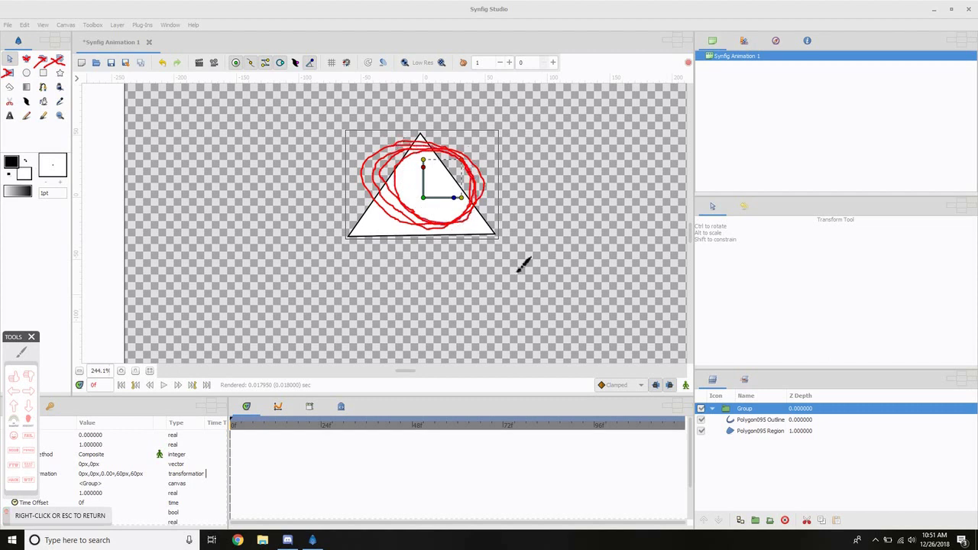
{"action": "right_click", "coordinate": [520, 268]}
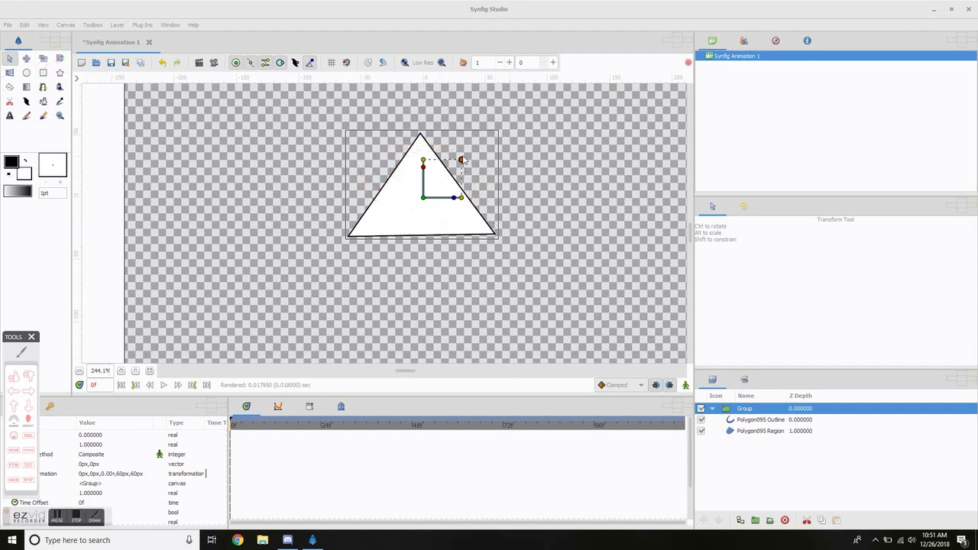
- Scale the group to about 59.12 px with its handles, and try skewing and rotating it, undoing the skew and rotation
{"action": "mouse_move", "coordinate": [462, 160]}
{"action": "left_mouse_down"}
{"action": "mouse_move", "coordinate": [448, 177]}
{"action": "mouse_move", "coordinate": [462, 159]}
{"action": "left_mouse_up"}
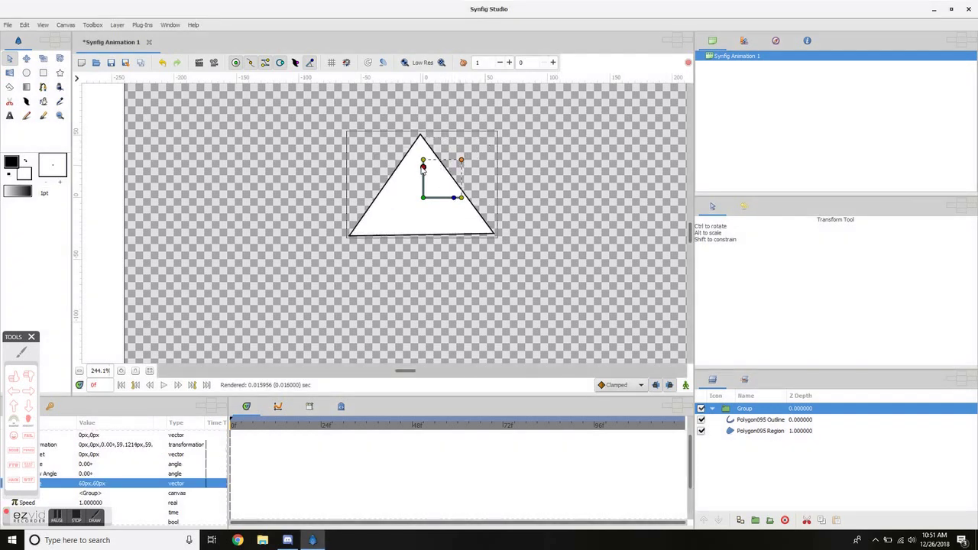
{"action": "left_click_drag", "start_coordinate": [422, 168], "coordinate": [449, 191]}
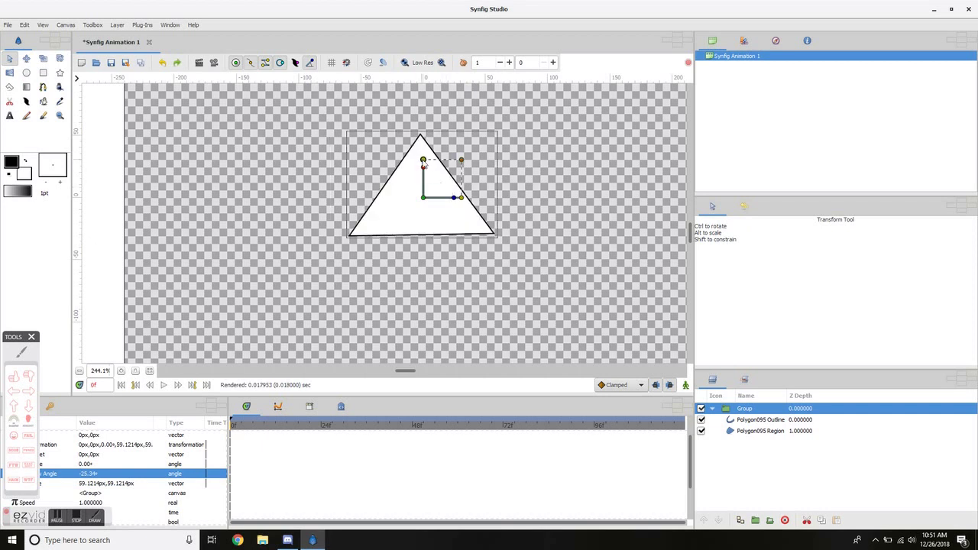
{"action": "left_click", "coordinate": [25, 24]}
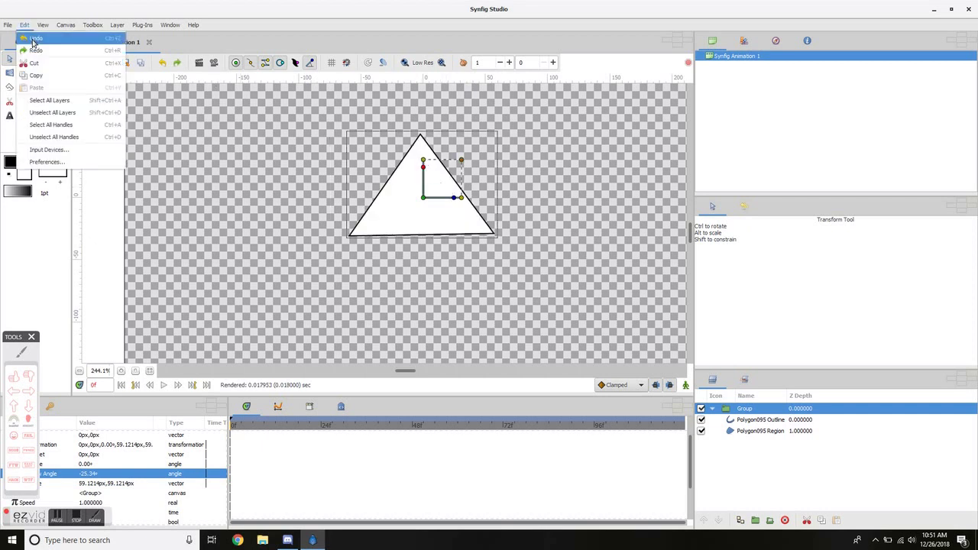
{"action": "left_click", "coordinate": [72, 9]}
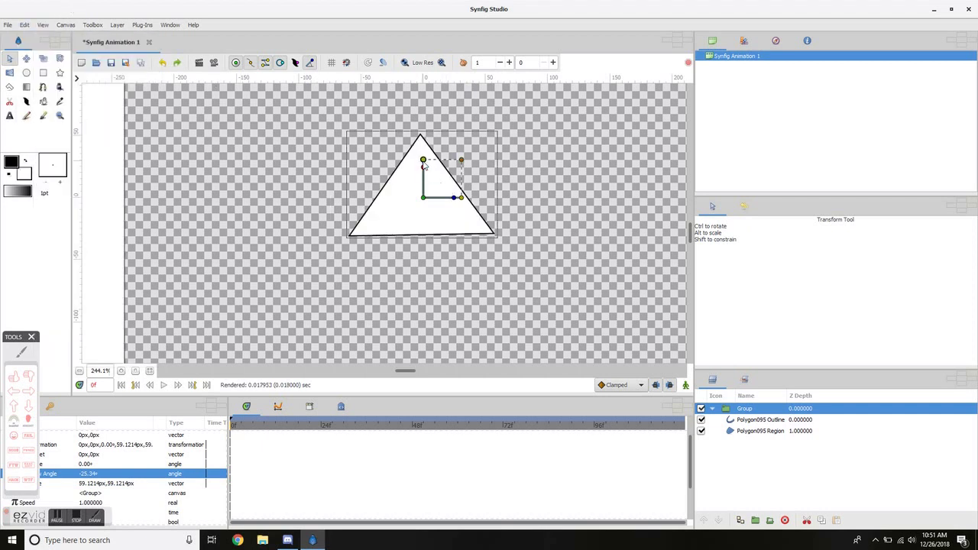
{"action": "left_click_drag", "start_coordinate": [423, 160], "coordinate": [449, 218]}
{"action": "key", "text": "ctrl+z"}
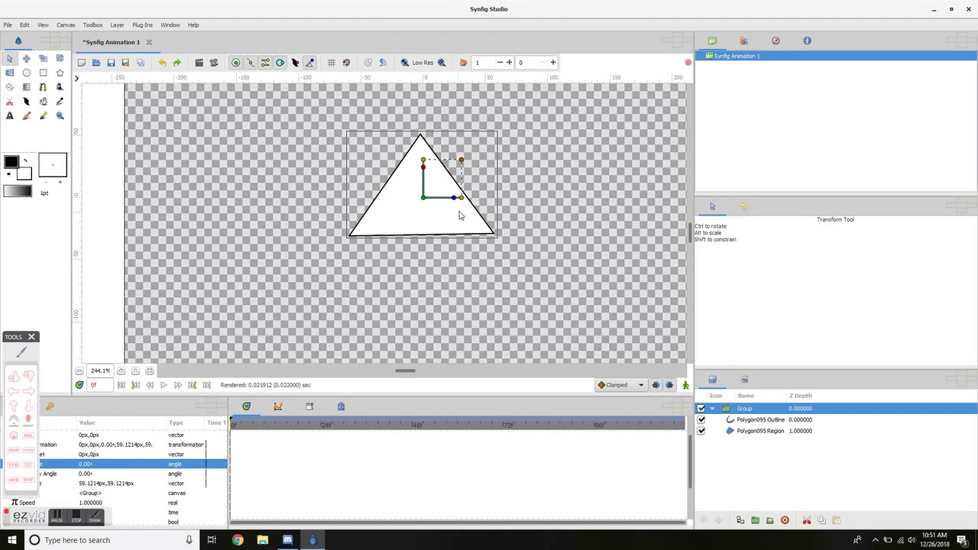
- Collapse and expand the group to compare its transform handles with those of its outline and region layers
{"action": "left_click", "coordinate": [714, 411]}
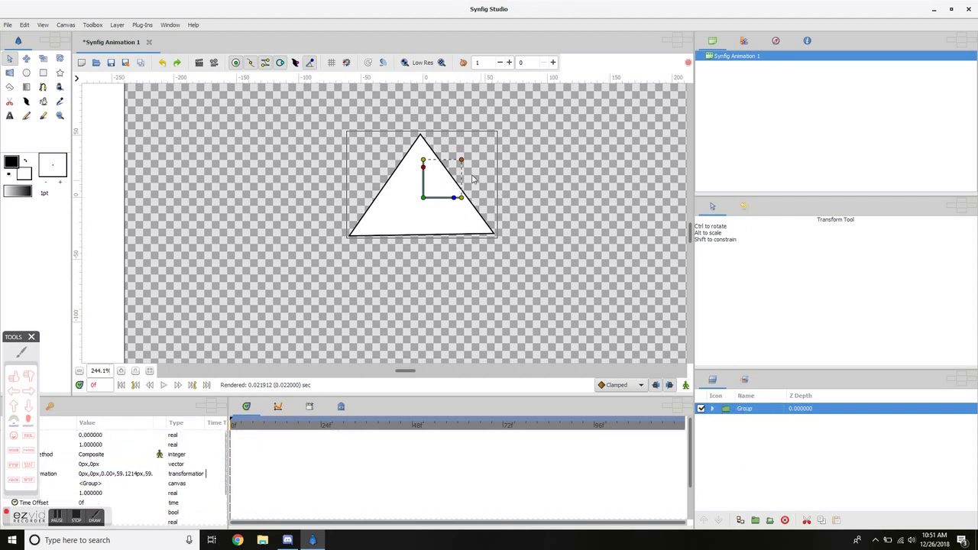
{"action": "left_click", "coordinate": [715, 409]}
{"action": "left_click", "coordinate": [741, 419]}
{"action": "left_click", "coordinate": [741, 431]}
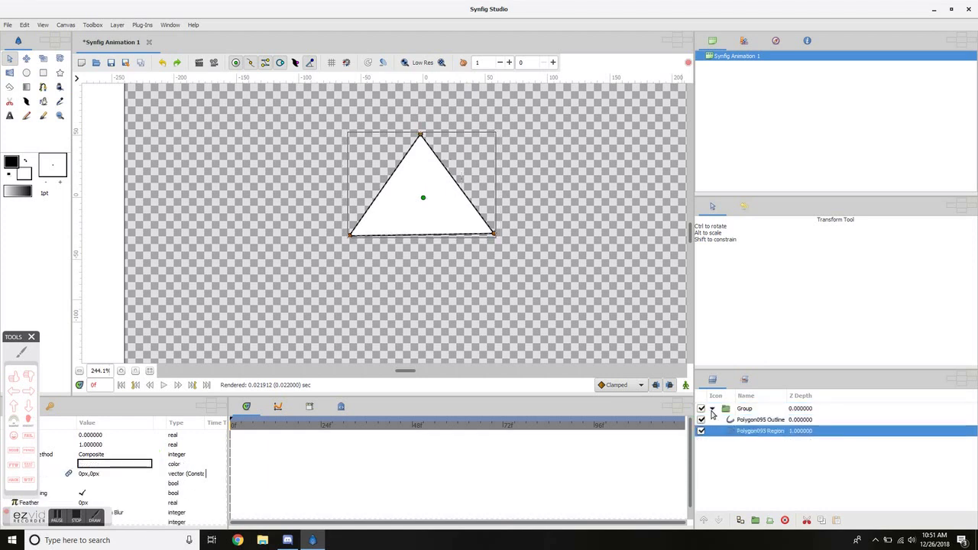
{"action": "left_click", "coordinate": [713, 411]}
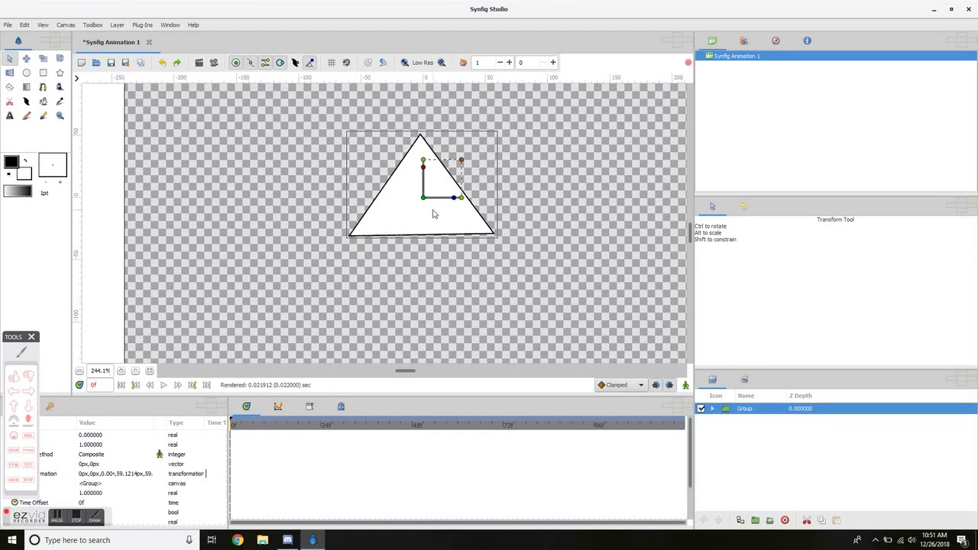
- Expand the group to its region layer and curve the triangle's two lower corners by pulling out their tangents
{"action": "left_click", "coordinate": [712, 410]}
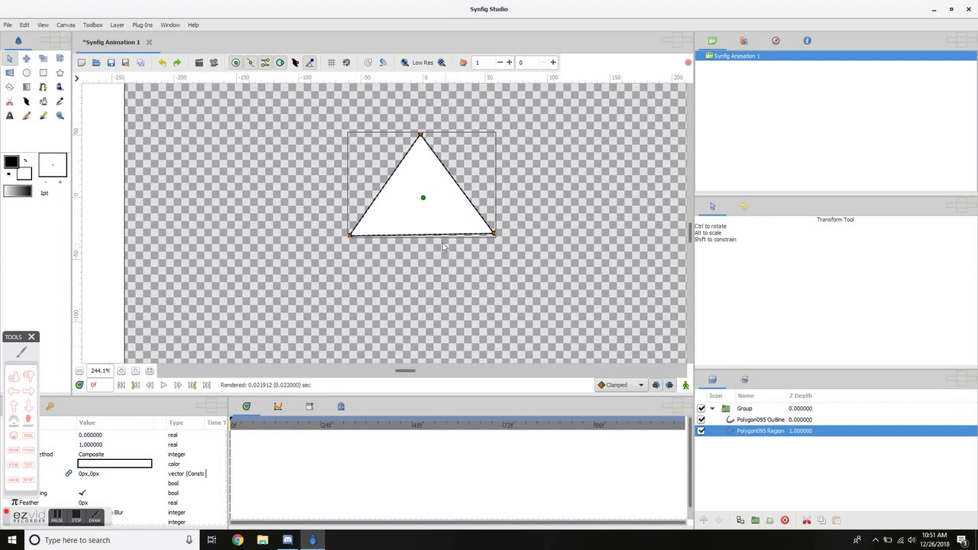
{"action": "left_click_drag", "start_coordinate": [349, 237], "coordinate": [342, 134]}
{"action": "left_click_drag", "start_coordinate": [351, 241], "coordinate": [375, 349]}
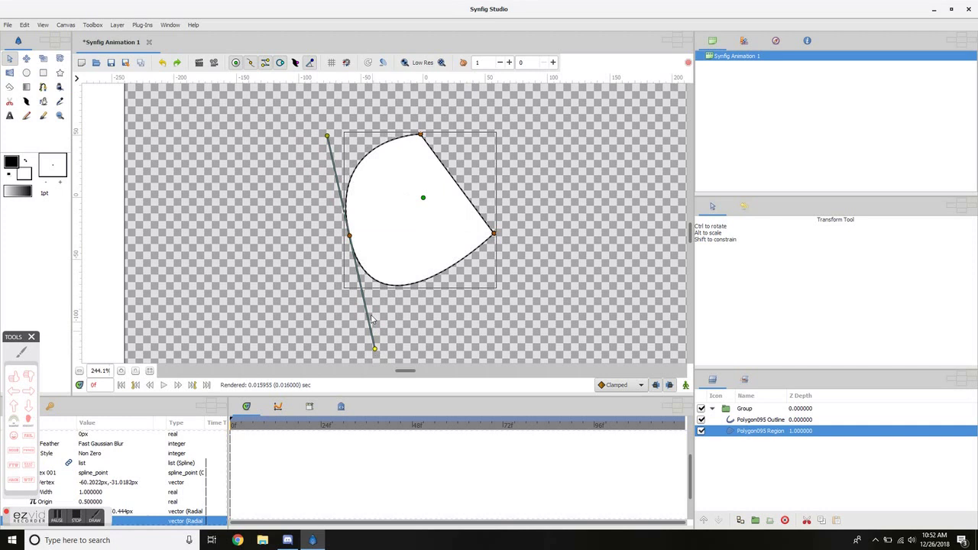
{"action": "left_click_drag", "start_coordinate": [494, 234], "coordinate": [499, 112]}
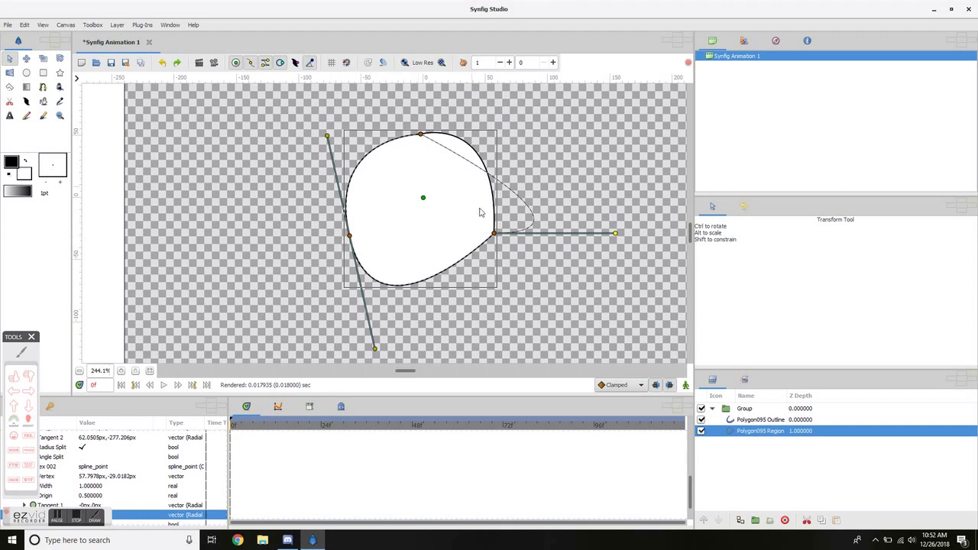
- Remove the lower-right vertex with Remove Item (Smart) and adjust the remaining vertices and tangents into a rounded shape about 60 px wide
{"action": "right_click", "coordinate": [494, 235]}
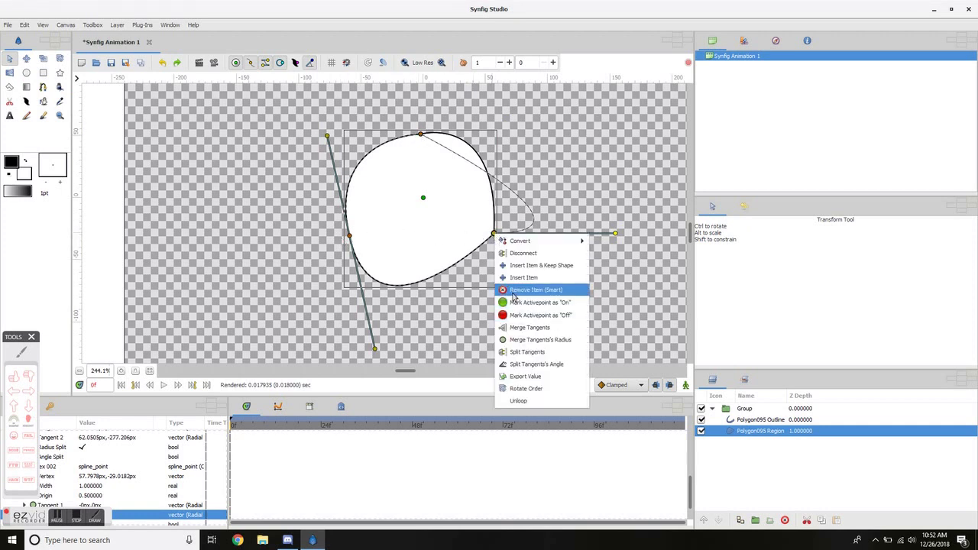
{"action": "left_click", "coordinate": [515, 290]}
{"action": "left_click_drag", "start_coordinate": [372, 351], "coordinate": [395, 260]}
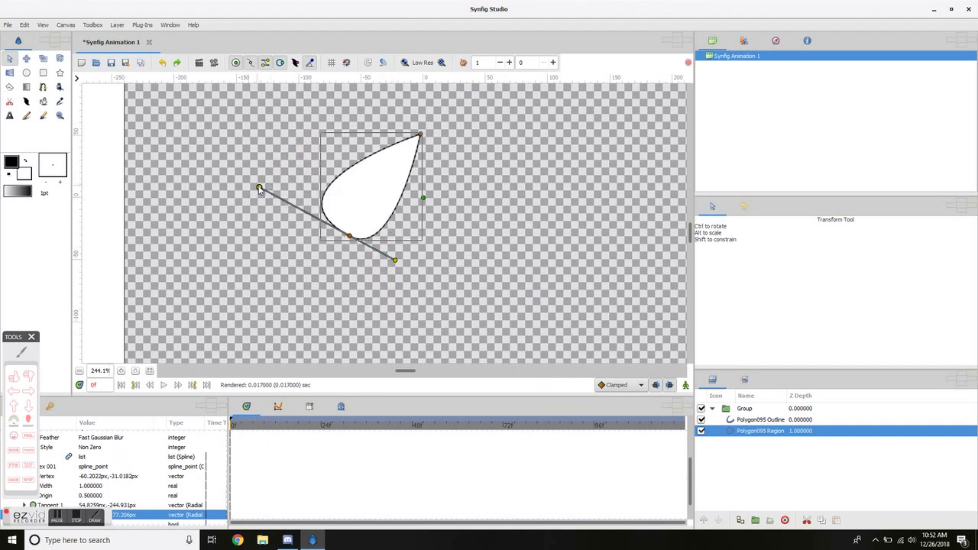
{"action": "left_click_drag", "start_coordinate": [260, 188], "coordinate": [394, 211]}
{"action": "mouse_move", "coordinate": [419, 136]}
{"action": "left_mouse_down"}
{"action": "mouse_move", "coordinate": [370, 140]}
{"action": "mouse_move", "coordinate": [481, 139]}
{"action": "mouse_move", "coordinate": [418, 143]}
{"action": "left_mouse_up"}
{"action": "left_click_drag", "start_coordinate": [437, 245], "coordinate": [448, 225]}
{"action": "left_click_drag", "start_coordinate": [396, 211], "coordinate": [448, 219]}
{"action": "left_click_drag", "start_coordinate": [365, 208], "coordinate": [371, 205]}
{"action": "left_click", "coordinate": [308, 107]}
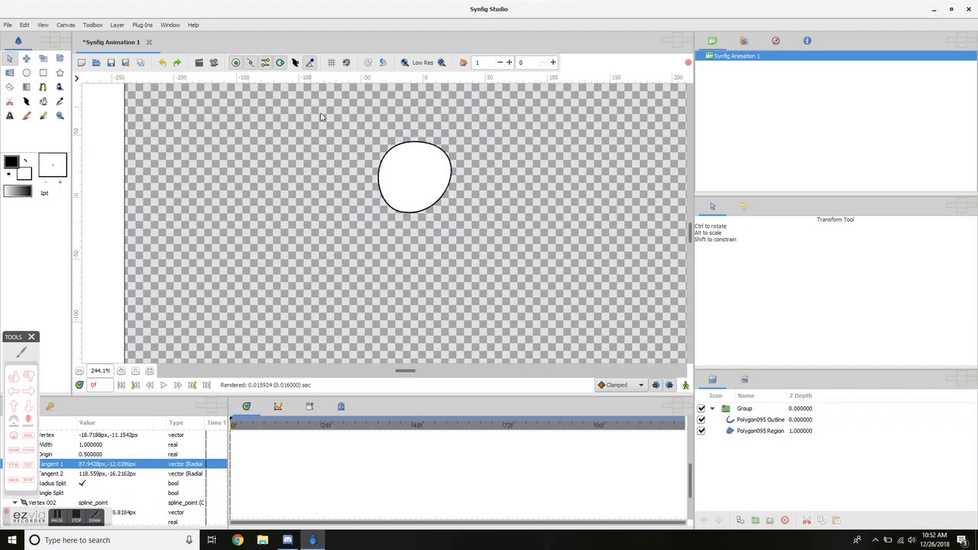
{"action": "scroll", "coordinate": [473, 193], "scroll_direction": "down", "scroll_amount": 4}
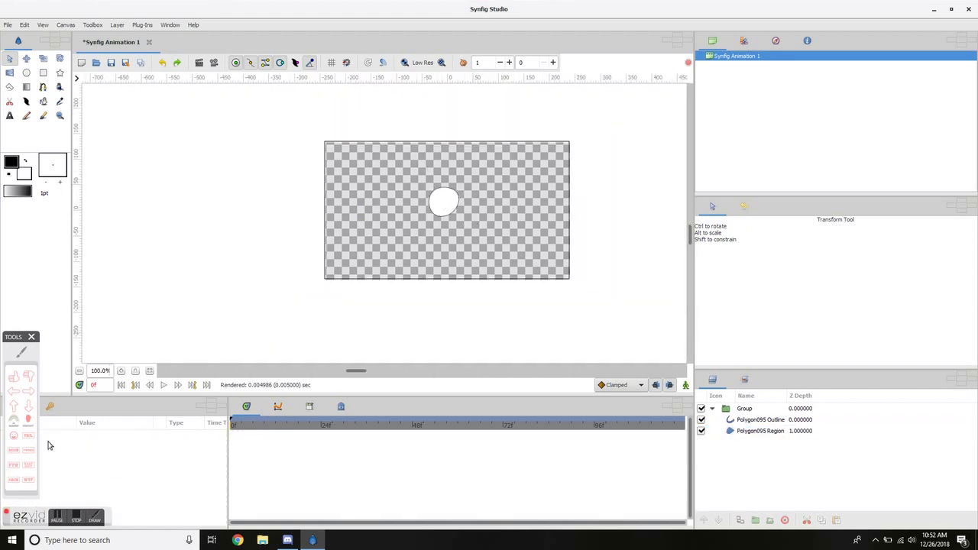
{"action": "left_click", "coordinate": [567, 250]}
{"action": "right_click", "coordinate": [567, 250]}
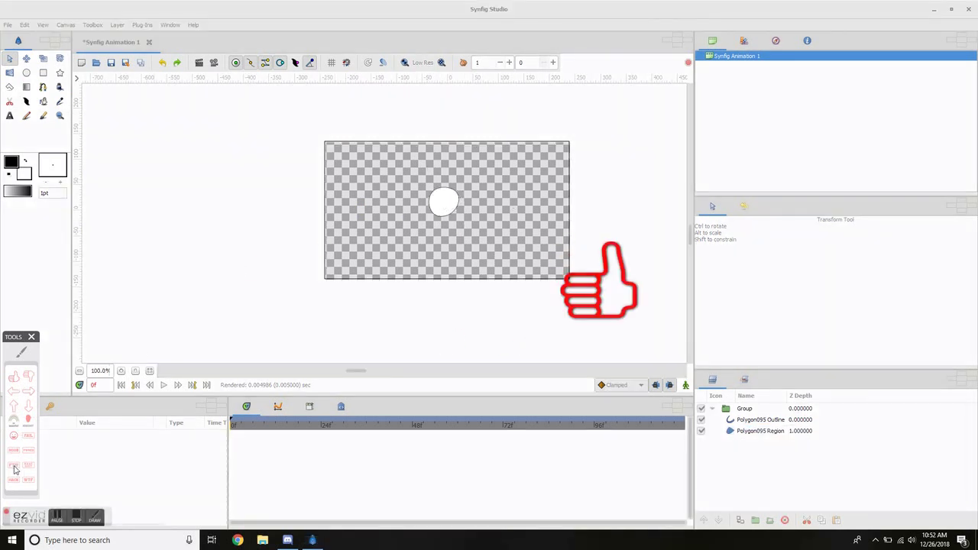
- Select the group and move it by its origin handle toward the canvas's lower-left corner
{"action": "left_click", "coordinate": [719, 410]}
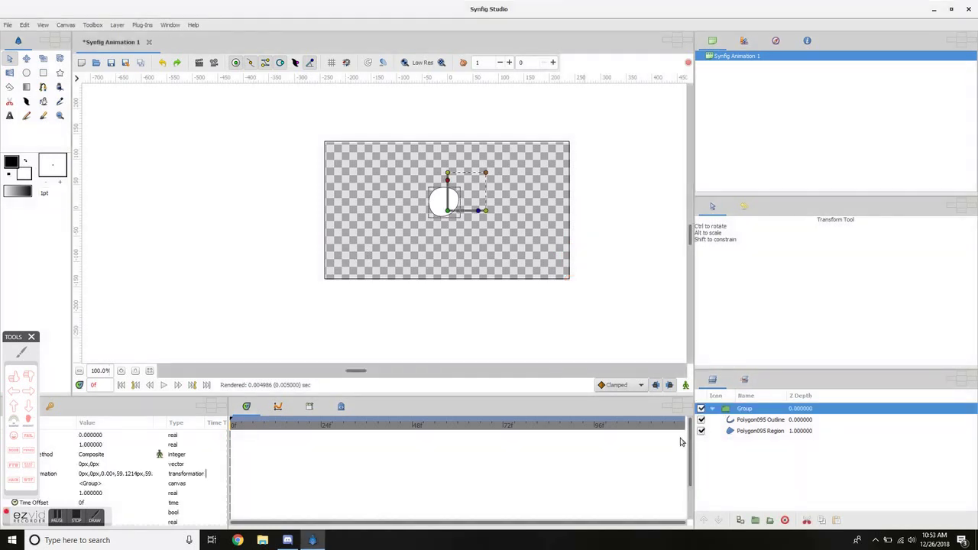
{"action": "left_click_drag", "start_coordinate": [448, 212], "coordinate": [348, 254]}
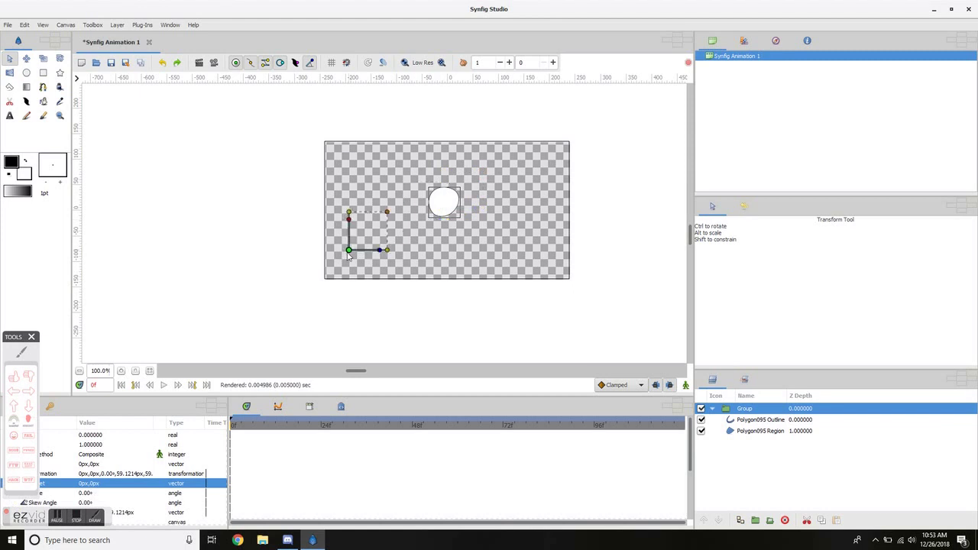
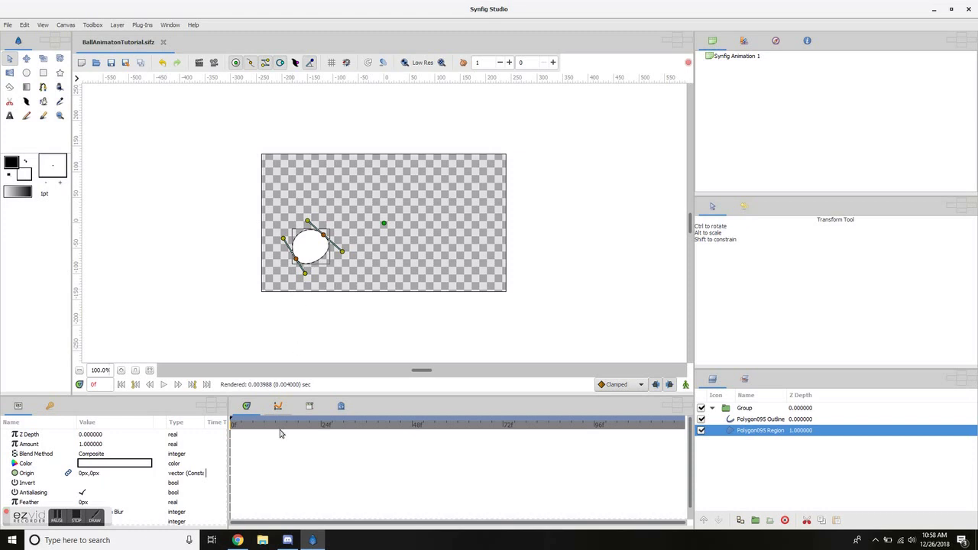
- Open the region layer's color for editing and compare the RGB, YUV and HSV color modes
{"action": "double_click", "coordinate": [130, 464]}
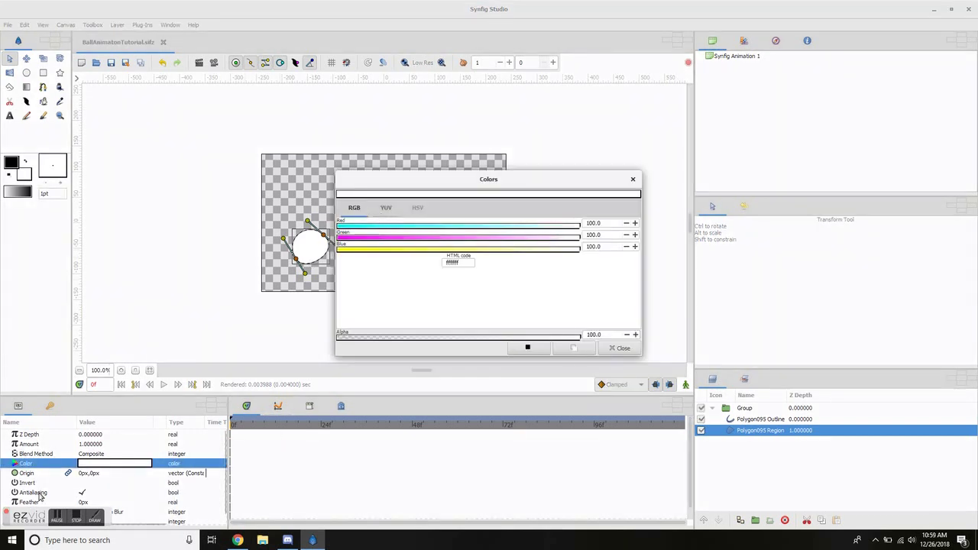
{"action": "left_click", "coordinate": [386, 207]}
{"action": "left_click", "coordinate": [417, 207]}
{"action": "left_click", "coordinate": [352, 208]}
{"action": "left_click", "coordinate": [386, 208]}
{"action": "left_click", "coordinate": [417, 208]}
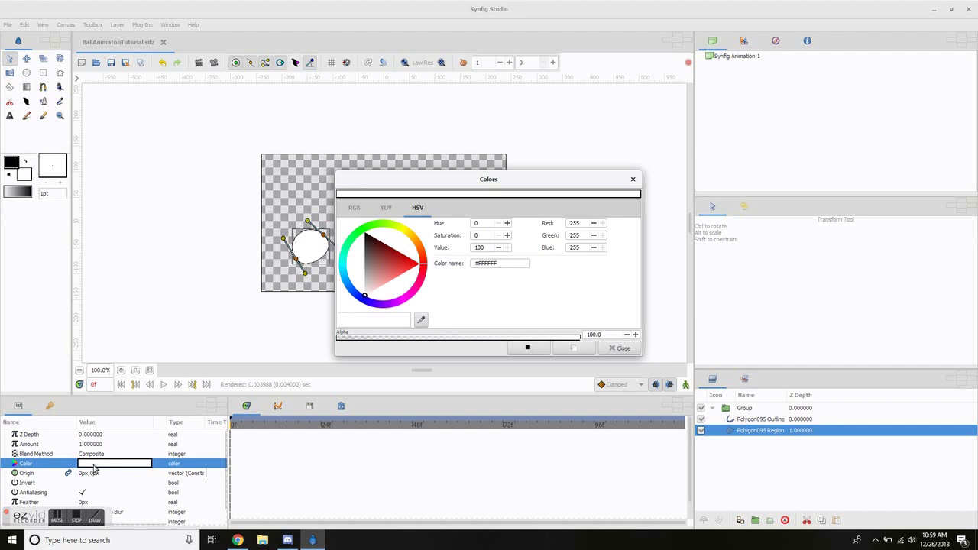
- Recolor the region layer red and then green (#16E69A) using the HSV wheel, and deselect the shape
{"action": "left_click", "coordinate": [413, 264]}
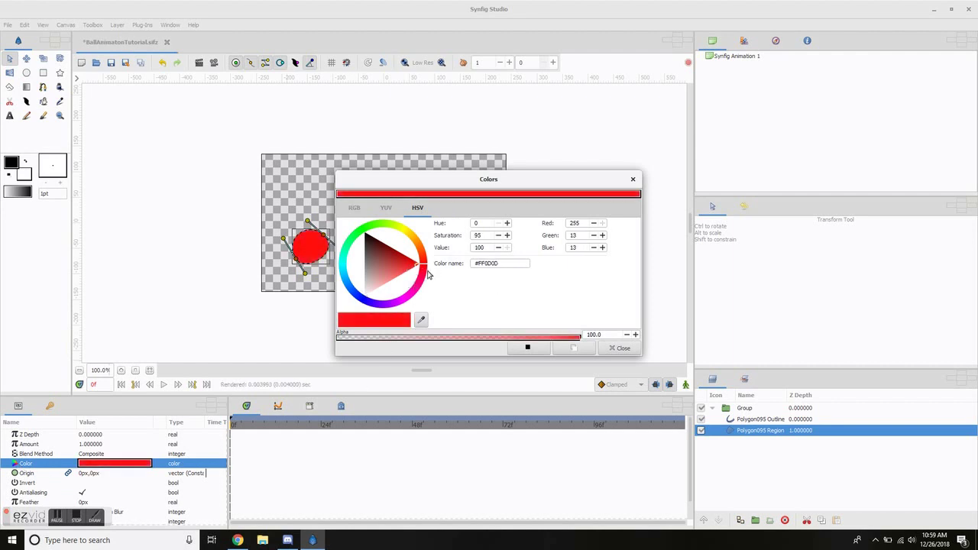
{"action": "mouse_move", "coordinate": [431, 269]}
{"action": "left_mouse_down"}
{"action": "mouse_move", "coordinate": [385, 223]}
{"action": "mouse_move", "coordinate": [350, 250]}
{"action": "left_mouse_up"}
{"action": "left_click", "coordinate": [358, 254]}
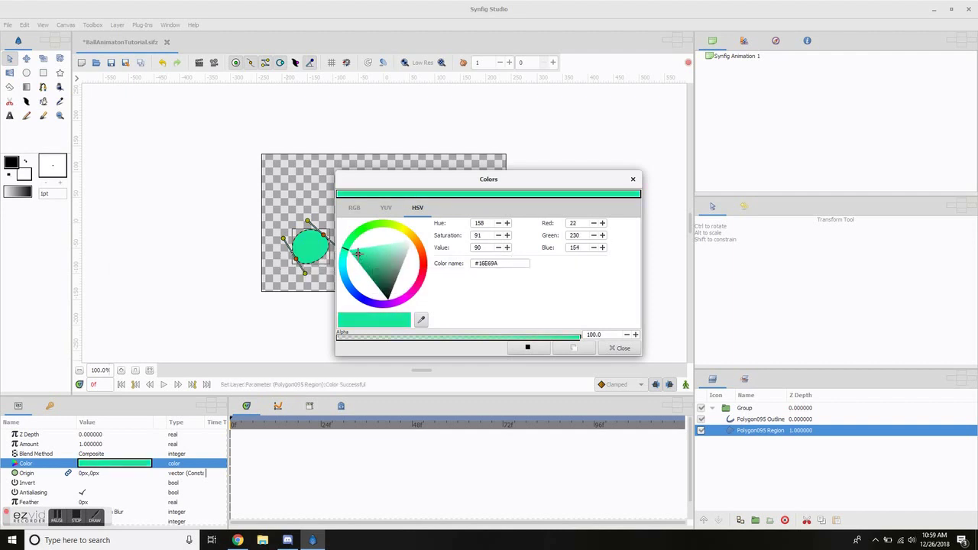
{"action": "left_click", "coordinate": [623, 349]}
{"action": "left_click", "coordinate": [378, 288]}
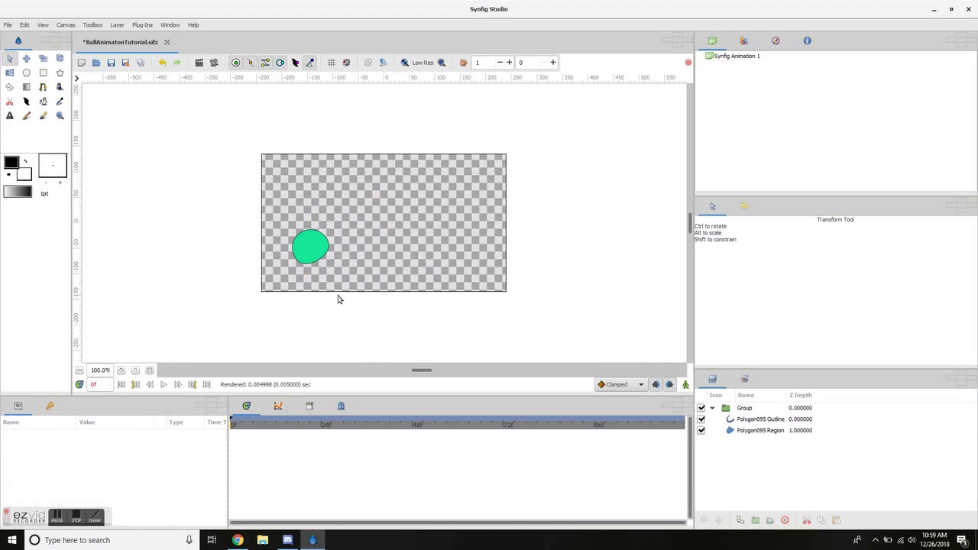
- Select the group, outline and region layers in turn to compare the handles each one offers
{"action": "left_click", "coordinate": [743, 409]}
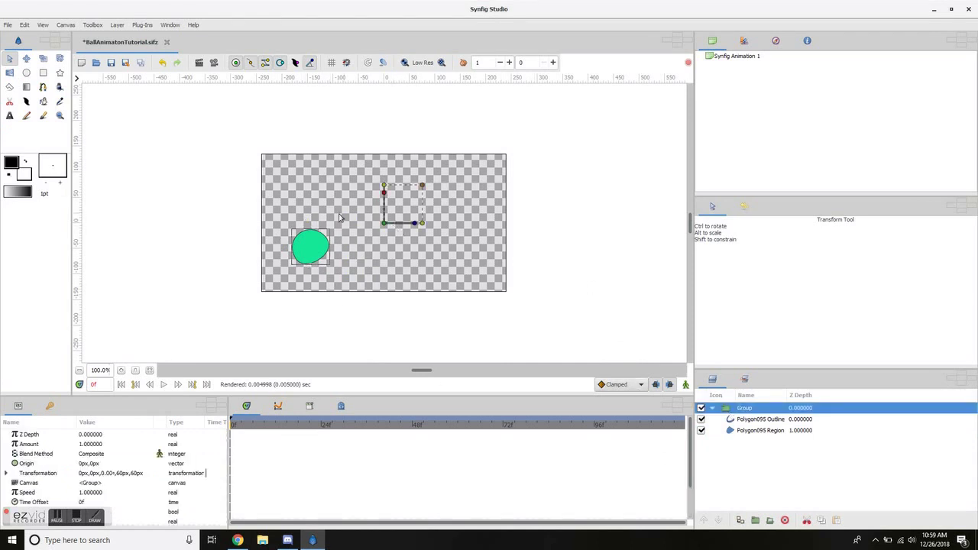
{"action": "left_click", "coordinate": [757, 419]}
{"action": "left_click", "coordinate": [751, 431]}
{"action": "left_click", "coordinate": [753, 419]}
{"action": "left_click", "coordinate": [751, 431]}
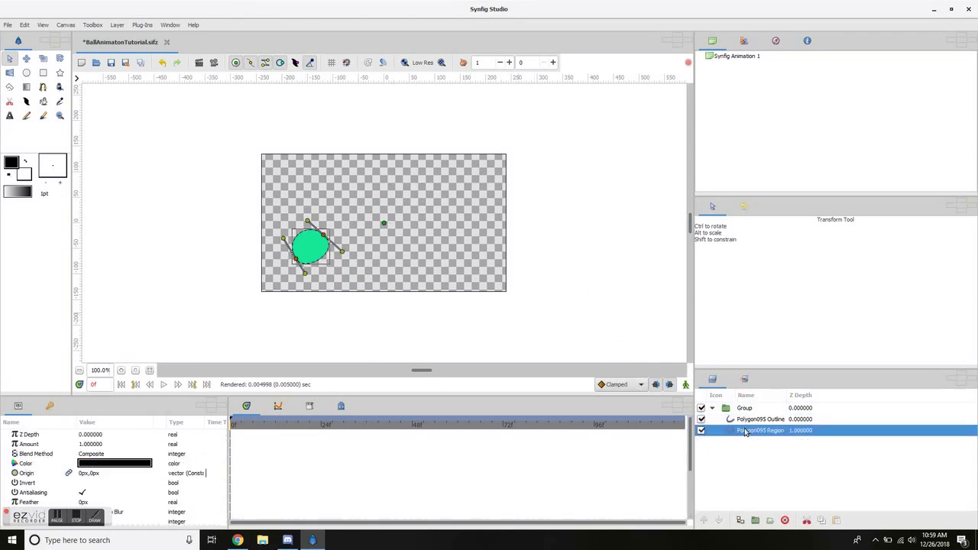
- Select the group with all its child layers and move the shape's vertices to the canvas center around the group's origin
{"action": "right_click", "coordinate": [744, 409]}
{"action": "left_click", "coordinate": [57, 517]}
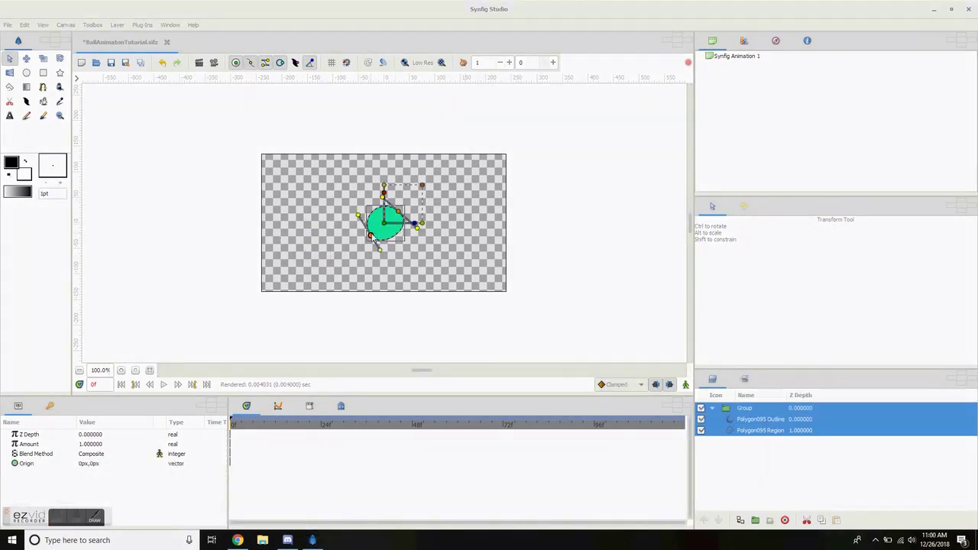
{"action": "mouse_move", "coordinate": [371, 237]}
{"action": "left_mouse_down"}
{"action": "mouse_move", "coordinate": [328, 259]}
{"action": "mouse_move", "coordinate": [371, 235]}
{"action": "left_mouse_up"}
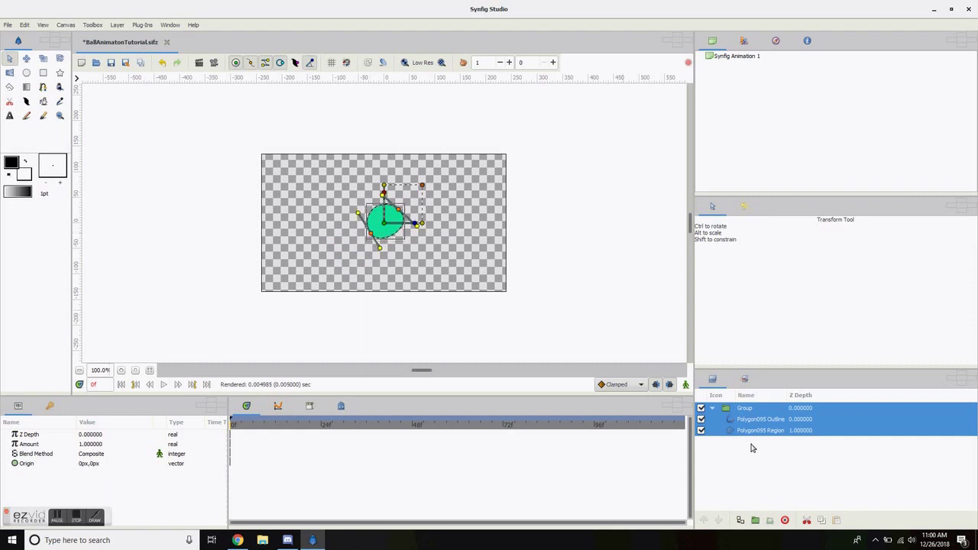
- Examine the layer commands available for the full selection, then those for the group alone, including Select All Child Layers
{"action": "right_click", "coordinate": [749, 413]}
{"action": "right_click", "coordinate": [749, 413]}
{"action": "right_click", "coordinate": [749, 413]}
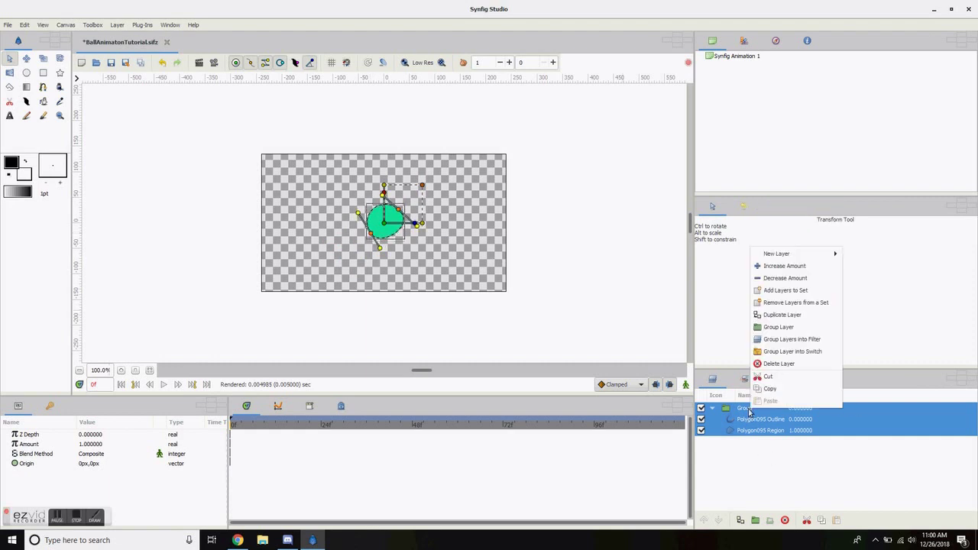
{"action": "left_click", "coordinate": [805, 454]}
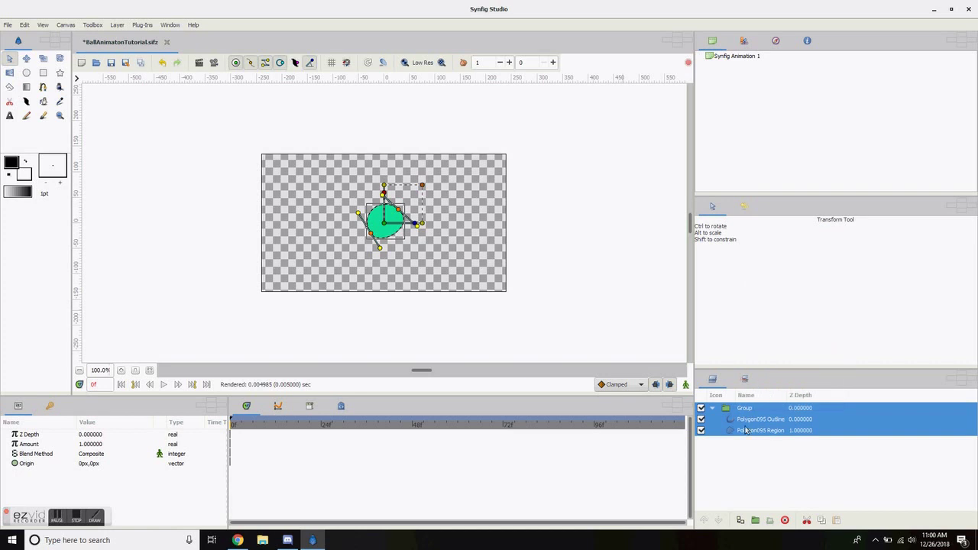
{"action": "left_click", "coordinate": [748, 410]}
{"action": "right_click", "coordinate": [749, 410]}
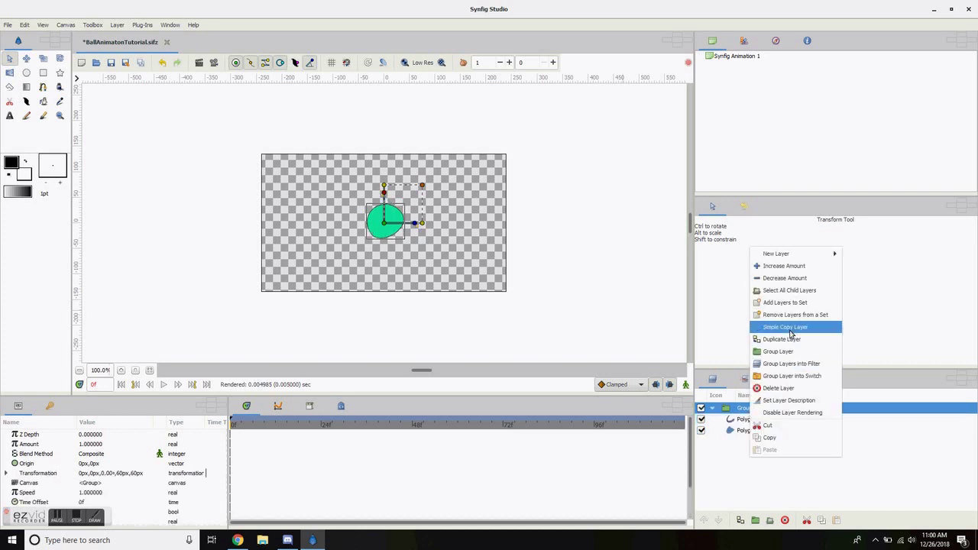
{"action": "left_click", "coordinate": [726, 478]}
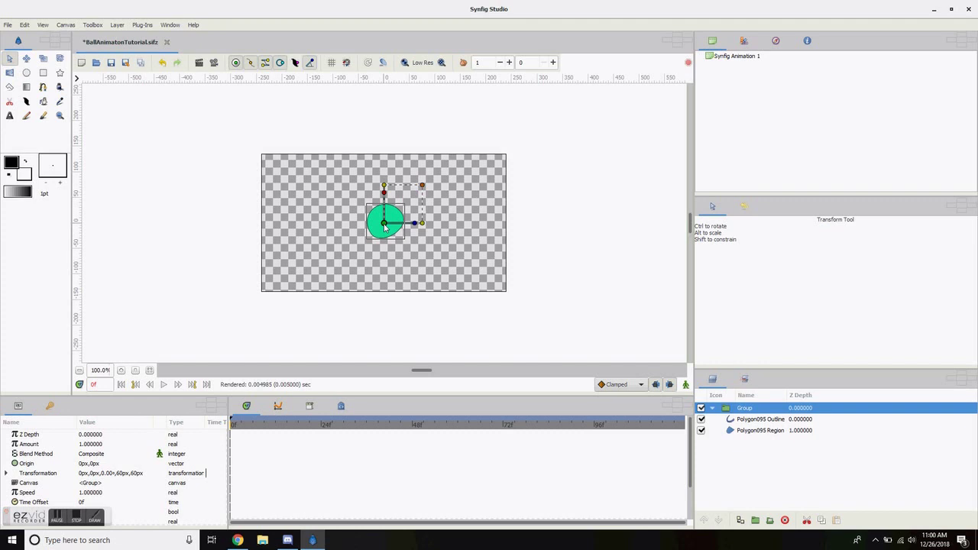
- Scale the group to about 57.94 px and move it to the canvas's left edge, at about -209.4 px, 5.9 px
{"action": "mouse_move", "coordinate": [385, 226]}
{"action": "left_mouse_down"}
{"action": "mouse_move", "coordinate": [328, 227]}
{"action": "mouse_move", "coordinate": [399, 233]}
{"action": "left_mouse_up"}
{"action": "mouse_move", "coordinate": [430, 190]}
{"action": "left_mouse_down"}
{"action": "mouse_move", "coordinate": [411, 205]}
{"action": "mouse_move", "coordinate": [456, 177]}
{"action": "mouse_move", "coordinate": [427, 199]}
{"action": "left_mouse_up"}
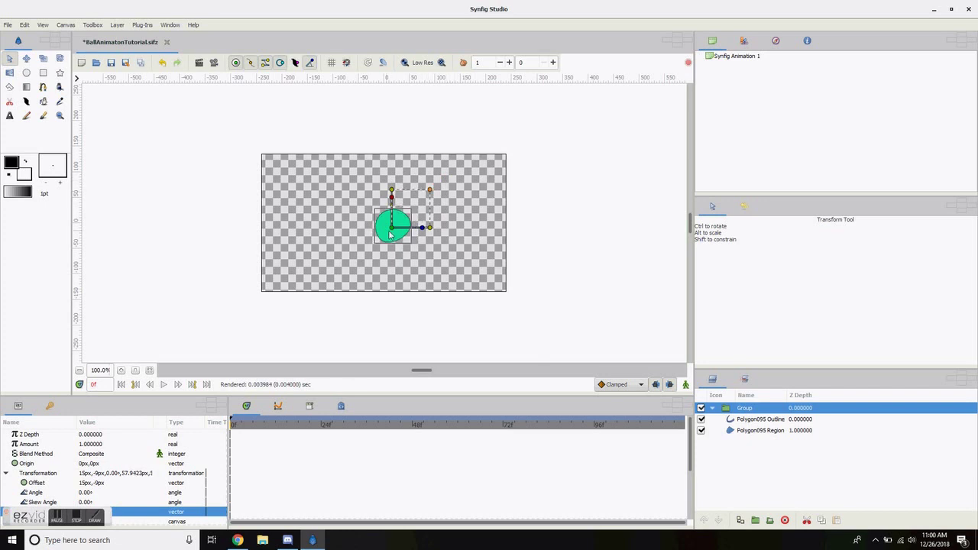
{"action": "left_click_drag", "start_coordinate": [392, 231], "coordinate": [297, 224]}
{"action": "scroll", "coordinate": [372, 267], "scroll_direction": "up", "scroll_amount": 1}
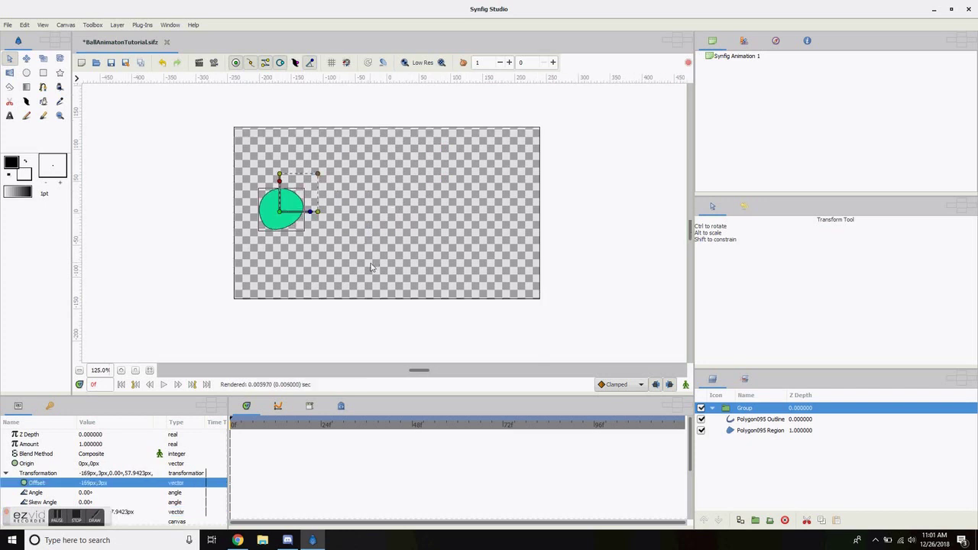
{"action": "scroll", "coordinate": [336, 245], "scroll_direction": "up", "scroll_amount": 1}
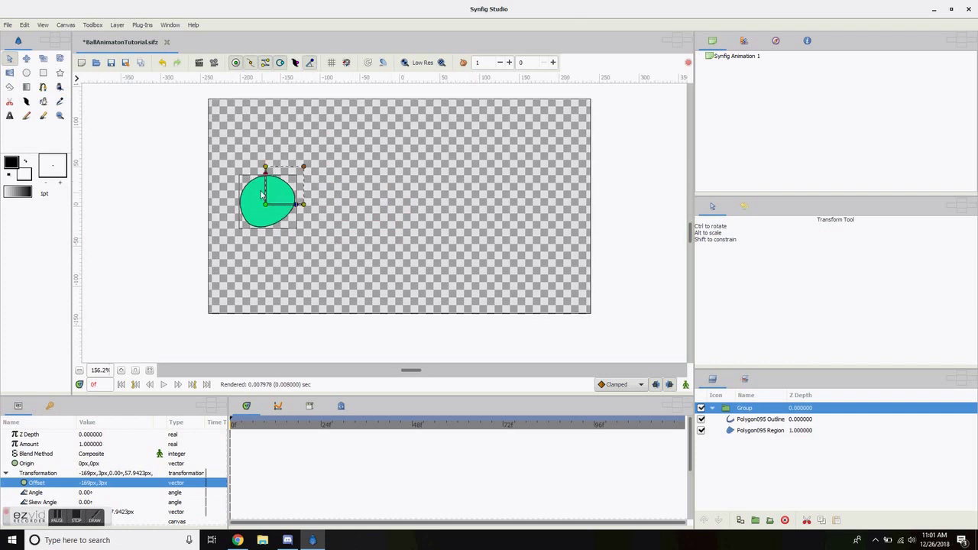
{"action": "scroll", "coordinate": [263, 206], "scroll_direction": "up", "scroll_amount": 1}
{"action": "left_click_drag", "start_coordinate": [266, 225], "coordinate": [234, 226]}
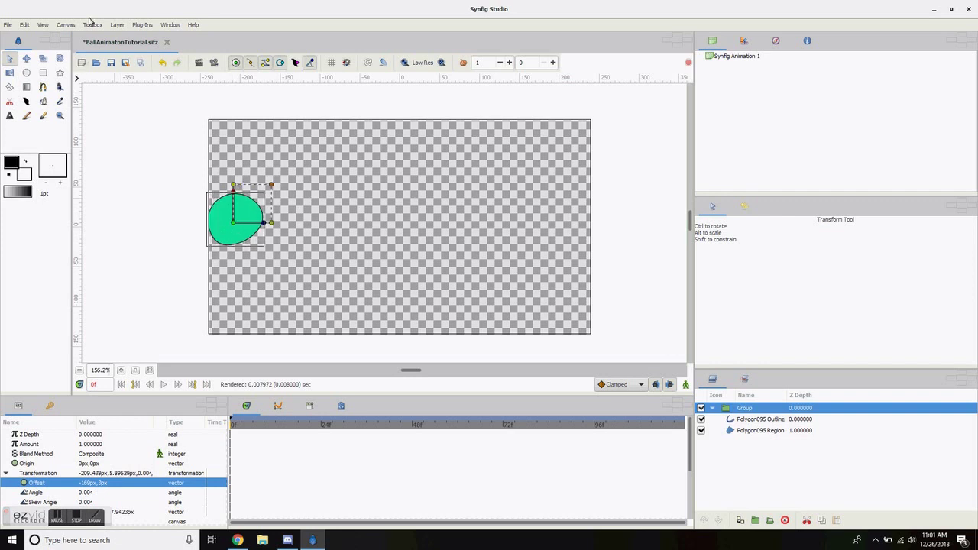
- Try enlarging the canvas to a width of 1920 and a height of 1080 in its properties
{"action": "left_click", "coordinate": [111, 26]}
{"action": "left_click", "coordinate": [93, 24]}
{"action": "left_click", "coordinate": [65, 25]}
{"action": "left_click", "coordinate": [76, 39]}
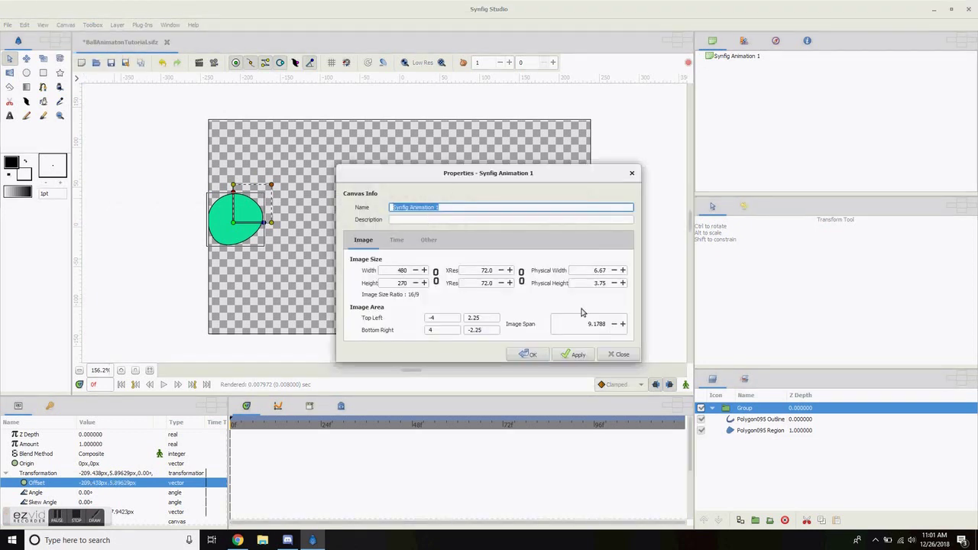
{"action": "double_click", "coordinate": [410, 270]}
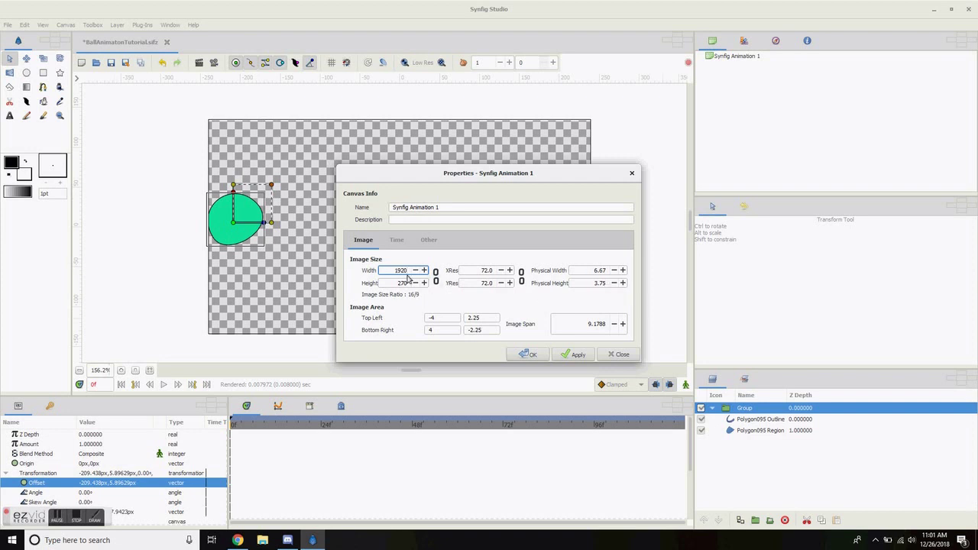
{"action": "key", "text": "Tab"}
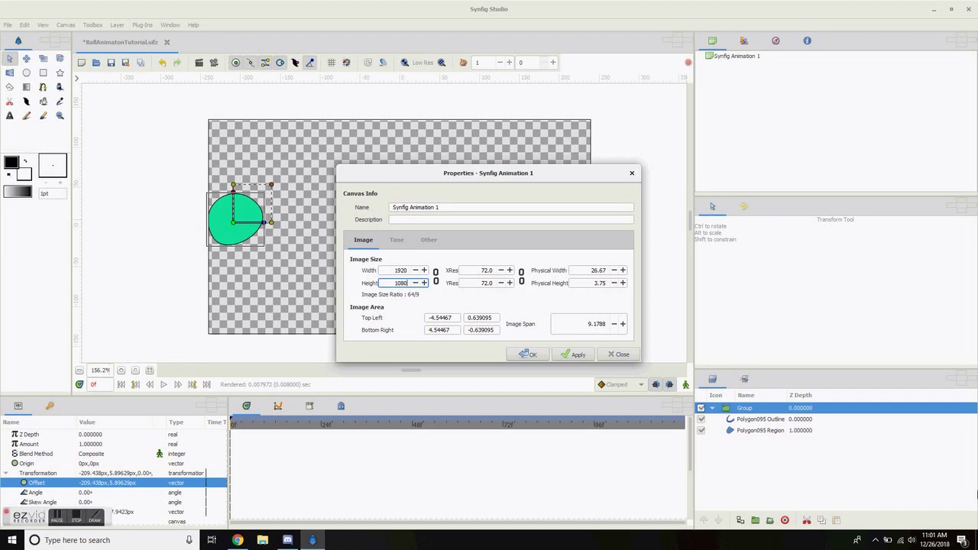
{"action": "left_click", "coordinate": [581, 357]}
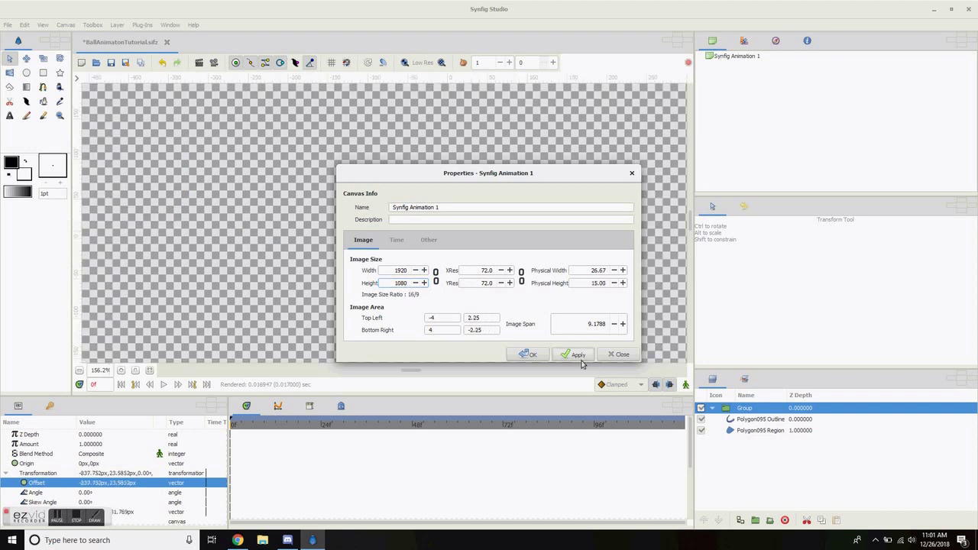
- Set the canvas image size to 1920 × 1080 pixels and apply it
{"action": "left_click", "coordinate": [92, 25]}
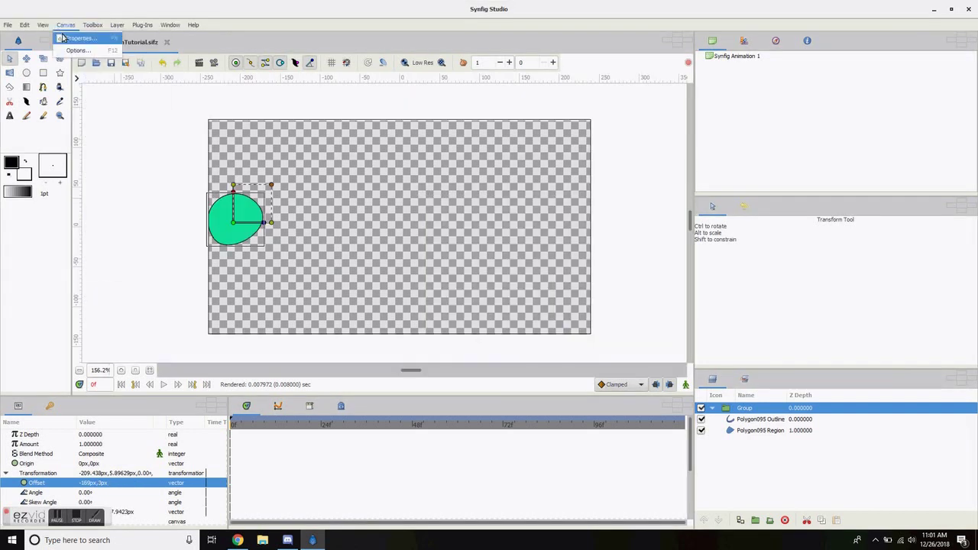
{"action": "left_click", "coordinate": [76, 37]}
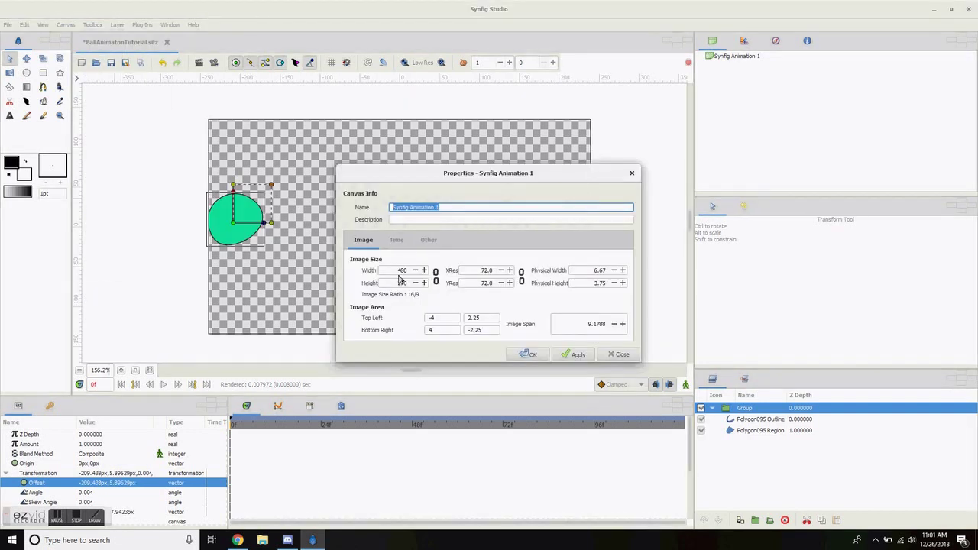
{"action": "double_click", "coordinate": [401, 271]}
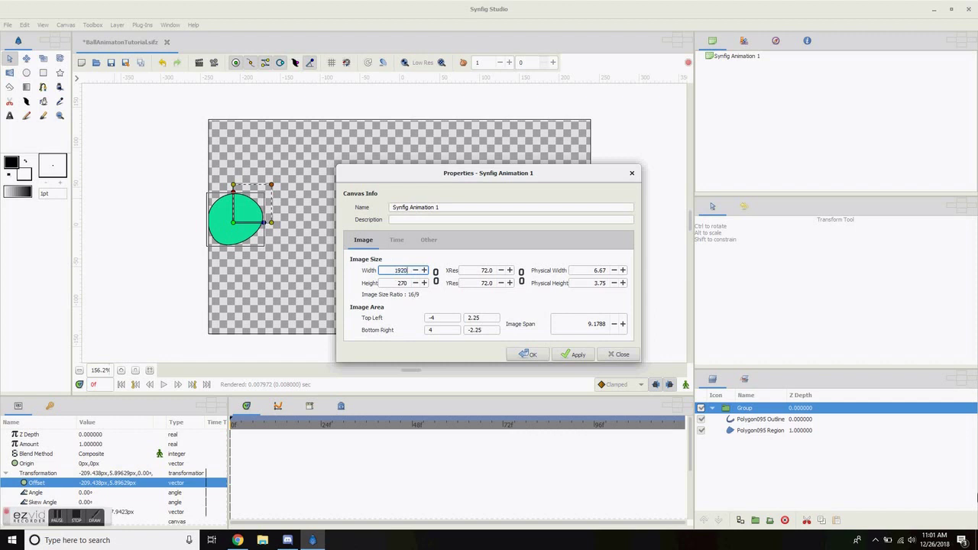
{"action": "double_click", "coordinate": [399, 284]}
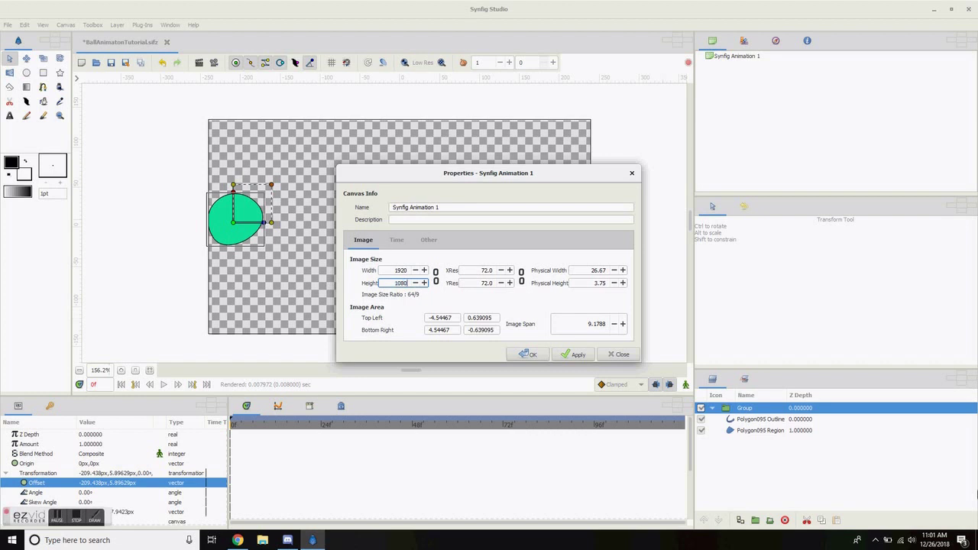
{"action": "left_click", "coordinate": [579, 356]}
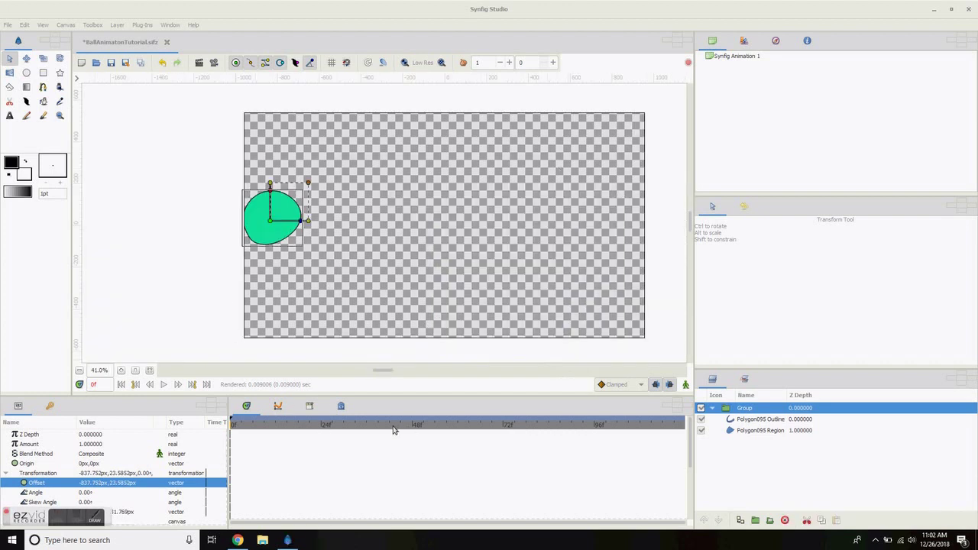
{"action": "left_click", "coordinate": [95, 517]}
{"action": "left_click", "coordinate": [14, 354]}
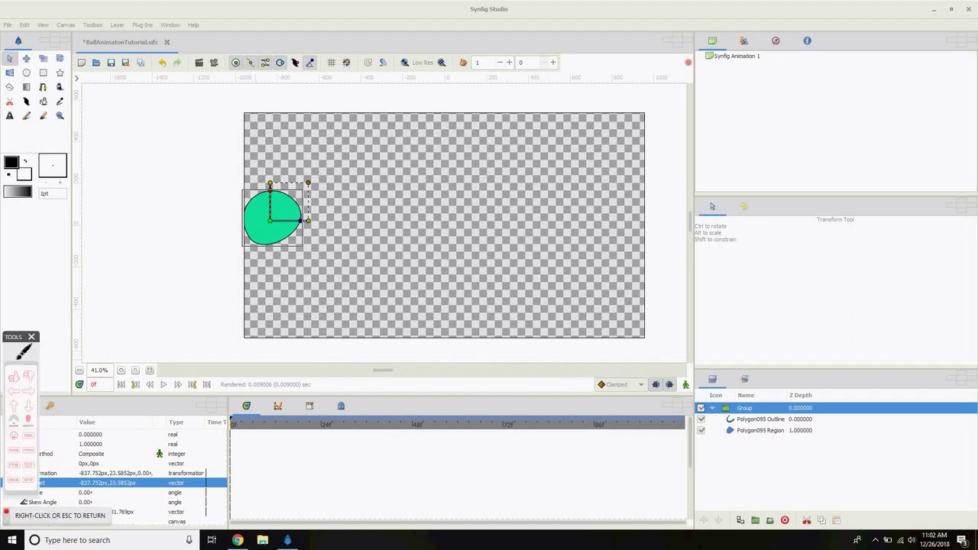
{"action": "mouse_move", "coordinate": [681, 375]}
{"action": "left_mouse_down"}
{"action": "mouse_move", "coordinate": [692, 390]}
{"action": "mouse_move", "coordinate": [697, 378]}
{"action": "mouse_move", "coordinate": [680, 376]}
{"action": "left_mouse_up"}
{"action": "right_click", "coordinate": [646, 511]}
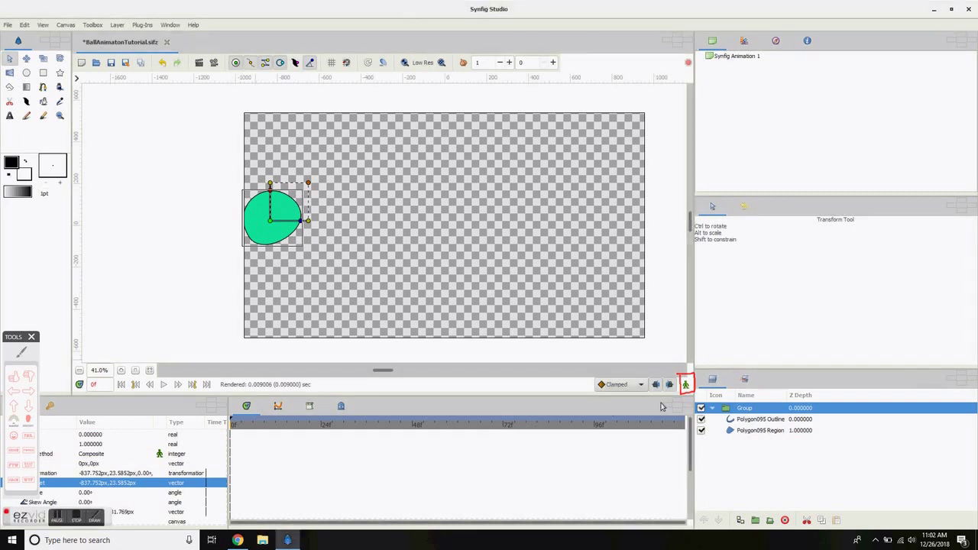
- Turn on animate editing mode
{"action": "left_click", "coordinate": [685, 386]}
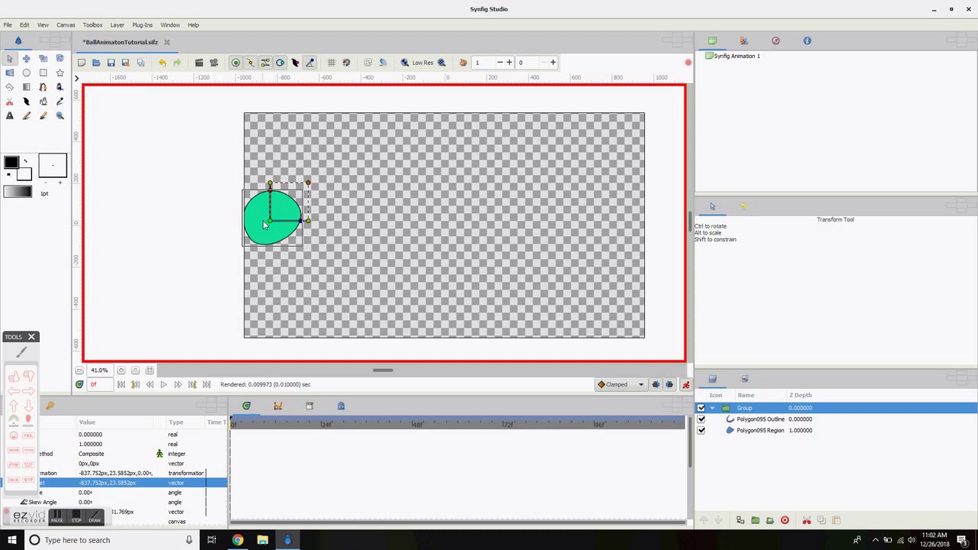
- Try moving the group to the canvas's bottom edge at frame 0, about -391.6 px, -419.7 px, and undo the move
{"action": "left_click_drag", "start_coordinate": [269, 221], "coordinate": [365, 318]}
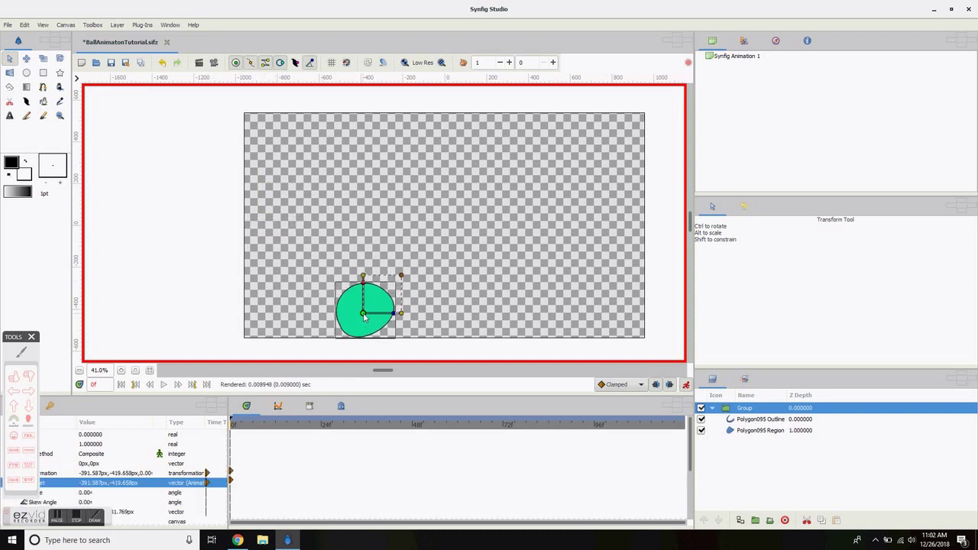
{"action": "key", "text": "ctrl+z"}
{"action": "key", "text": "ctrl+z"}
{"action": "key", "text": "ctrl+z"}
{"action": "key", "text": "ctrl+z"}
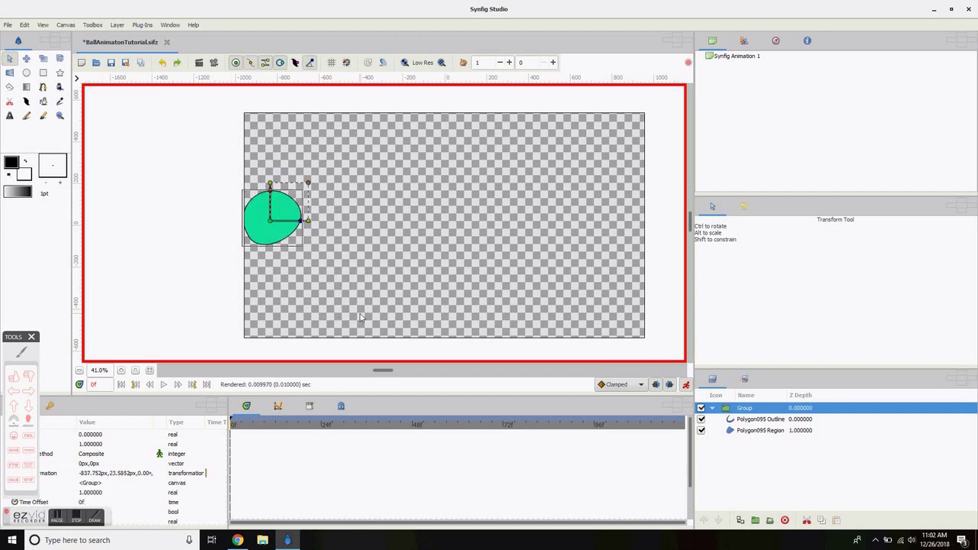
- Go to frame 12 and check the frames per second in the canvas's time settings
{"action": "left_click", "coordinate": [276, 425]}
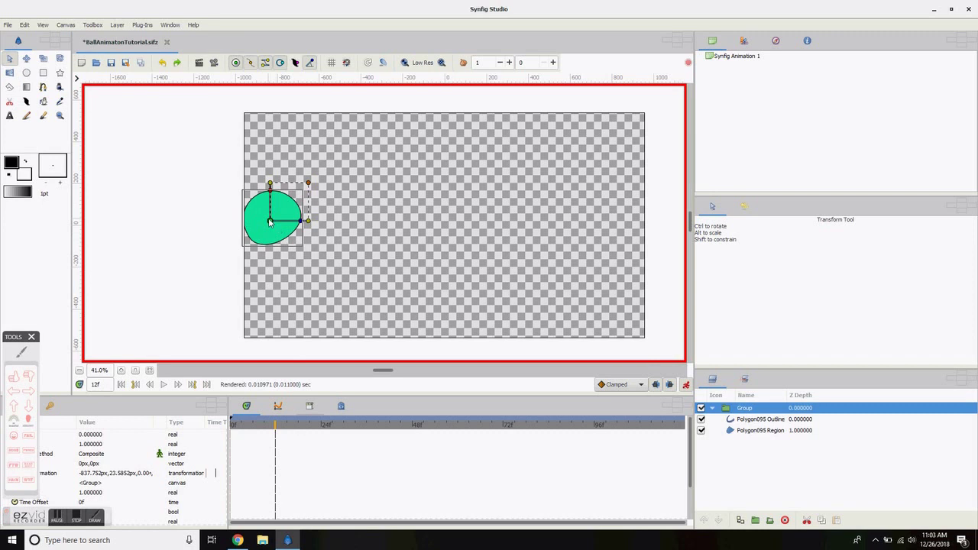
{"action": "left_click", "coordinate": [66, 25]}
{"action": "left_click", "coordinate": [76, 35]}
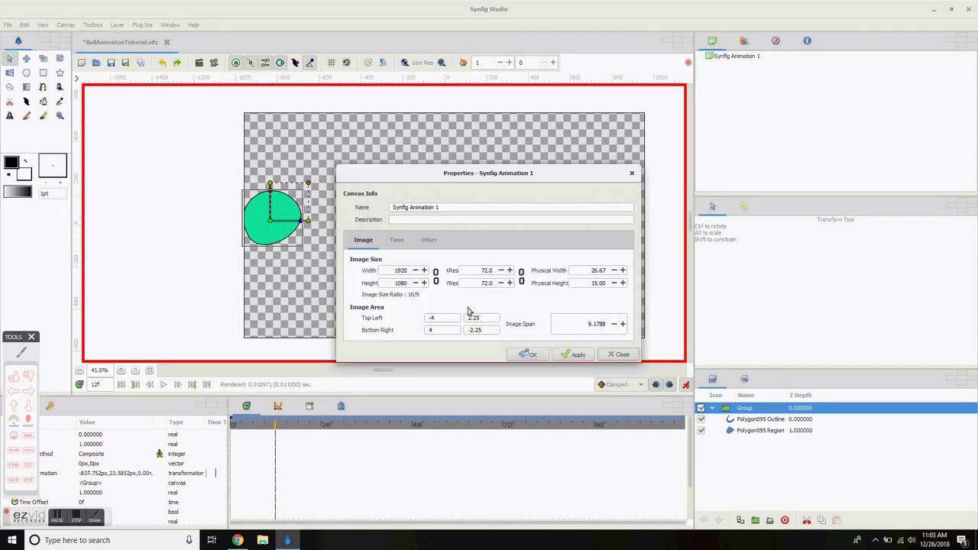
{"action": "left_click", "coordinate": [397, 242]}
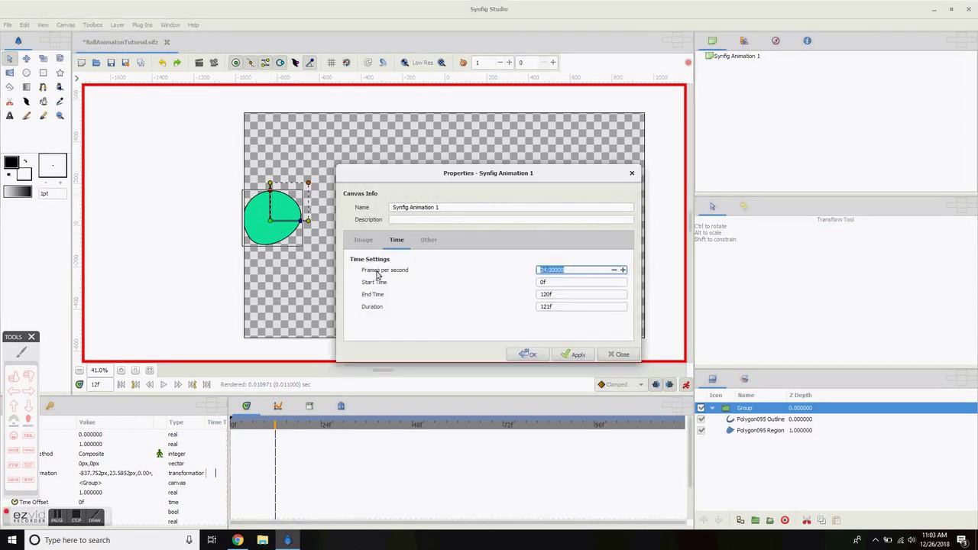
{"action": "left_click", "coordinate": [622, 355]}
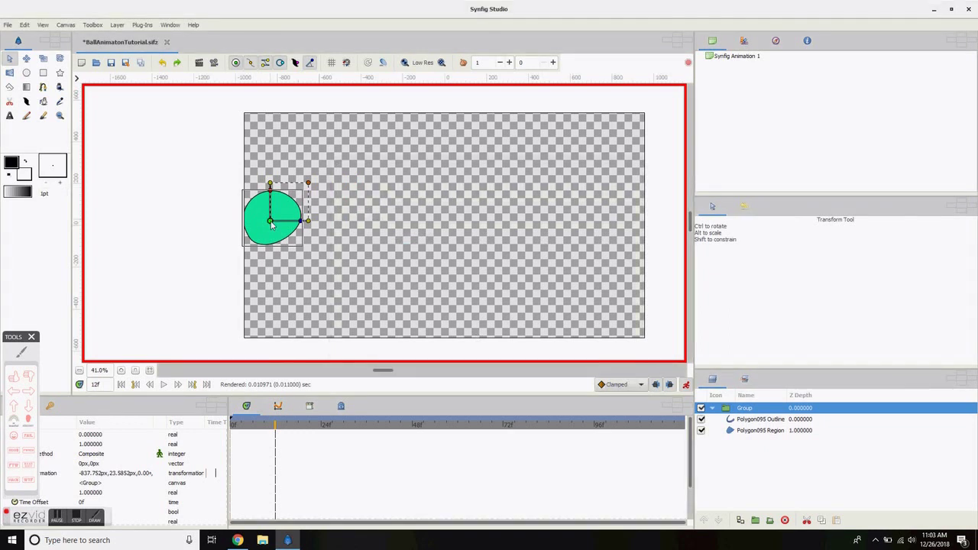
- Animate the group bouncing: about -455, -427 px at frame 12, mid-height at frame 24, and about 395, -429 px at frame 36
{"action": "mouse_move", "coordinate": [271, 224]}
{"action": "left_mouse_down"}
{"action": "mouse_move", "coordinate": [333, 200]}
{"action": "mouse_move", "coordinate": [279, 226]}
{"action": "left_mouse_up"}
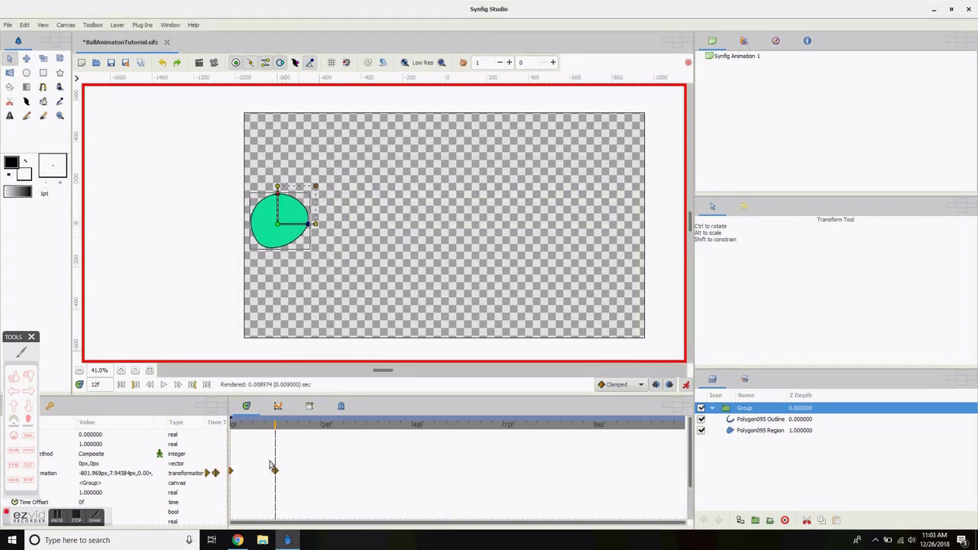
{"action": "left_click_drag", "start_coordinate": [279, 224], "coordinate": [525, 324]}
{"action": "left_click", "coordinate": [322, 427]}
{"action": "left_click", "coordinate": [367, 429]}
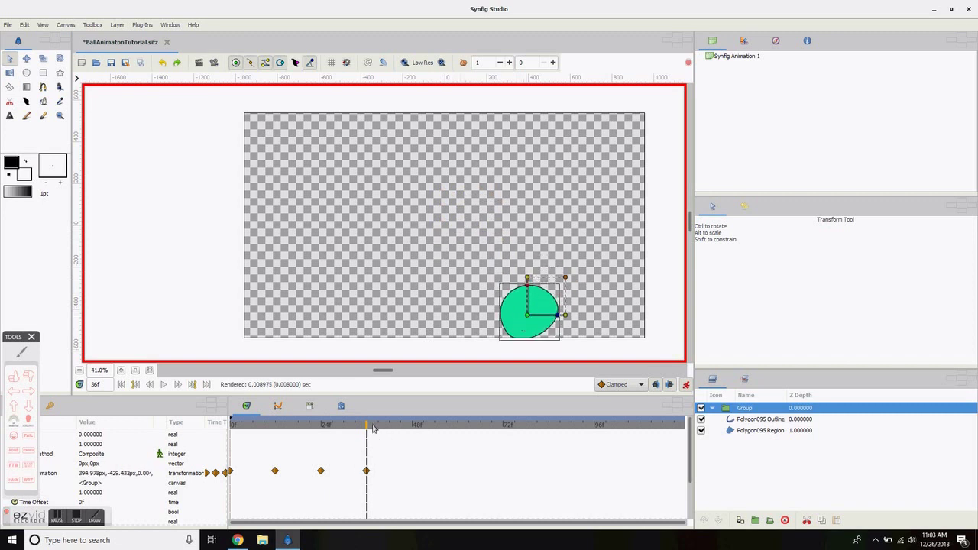
- Move the group to the canvas's right edge at frame 48, about 830, -73 px, and play the animation
{"action": "left_click", "coordinate": [416, 430]}
{"action": "left_click_drag", "start_coordinate": [529, 315], "coordinate": [618, 241]}
{"action": "left_click", "coordinate": [163, 385]}
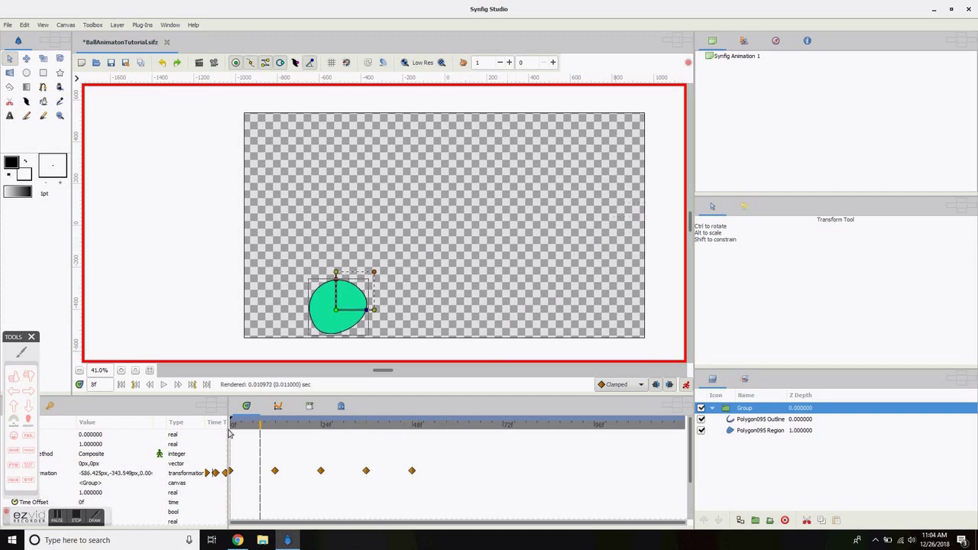
{"action": "left_click", "coordinate": [22, 353]}
{"action": "mouse_move", "coordinate": [273, 461]}
{"action": "left_mouse_down"}
{"action": "mouse_move", "coordinate": [271, 489]}
{"action": "mouse_move", "coordinate": [268, 458]}
{"action": "left_mouse_up"}
{"action": "mouse_move", "coordinate": [128, 376]}
{"action": "left_mouse_down"}
{"action": "mouse_move", "coordinate": [129, 400]}
{"action": "mouse_move", "coordinate": [228, 392]}
{"action": "mouse_move", "coordinate": [127, 376]}
{"action": "left_mouse_up"}
{"action": "right_click", "coordinate": [19, 351]}
{"action": "left_click", "coordinate": [19, 355]}
{"action": "mouse_move", "coordinate": [489, 418]}
{"action": "left_mouse_down"}
{"action": "mouse_move", "coordinate": [490, 510]}
{"action": "mouse_move", "coordinate": [488, 419]}
{"action": "mouse_move", "coordinate": [475, 433]}
{"action": "mouse_move", "coordinate": [229, 429]}
{"action": "left_mouse_up"}
{"action": "right_click", "coordinate": [486, 420]}
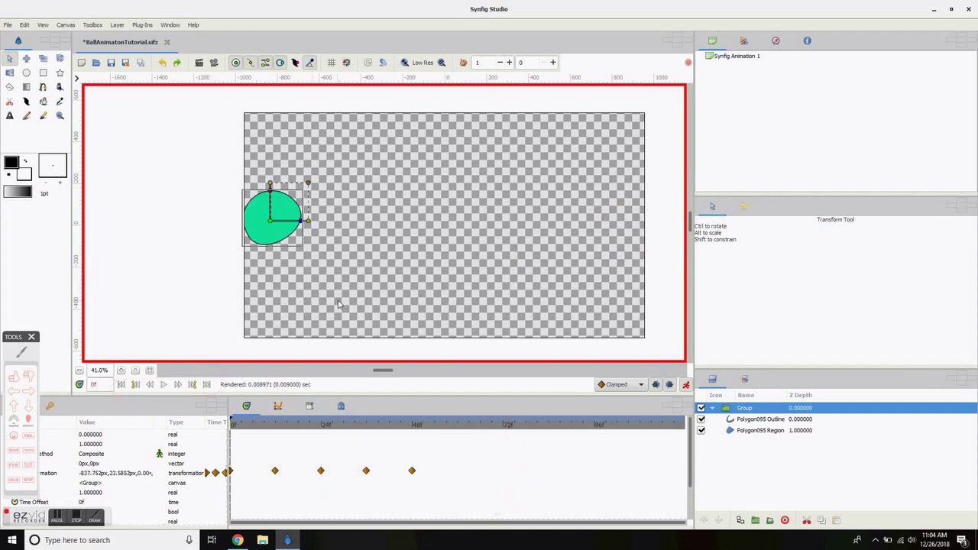
- Open the render settings for the animation
{"action": "left_click_drag", "start_coordinate": [383, 371], "coordinate": [391, 375]}
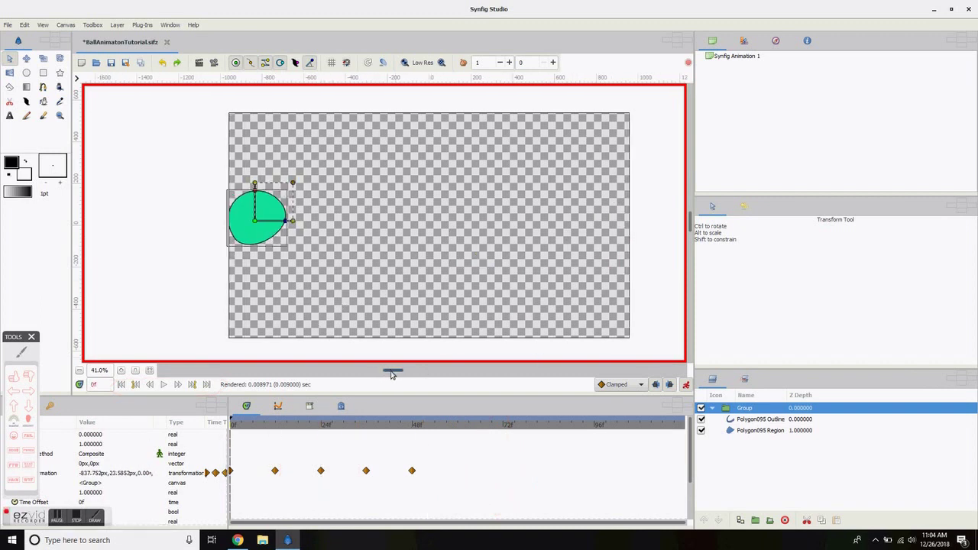
{"action": "left_click", "coordinate": [10, 26]}
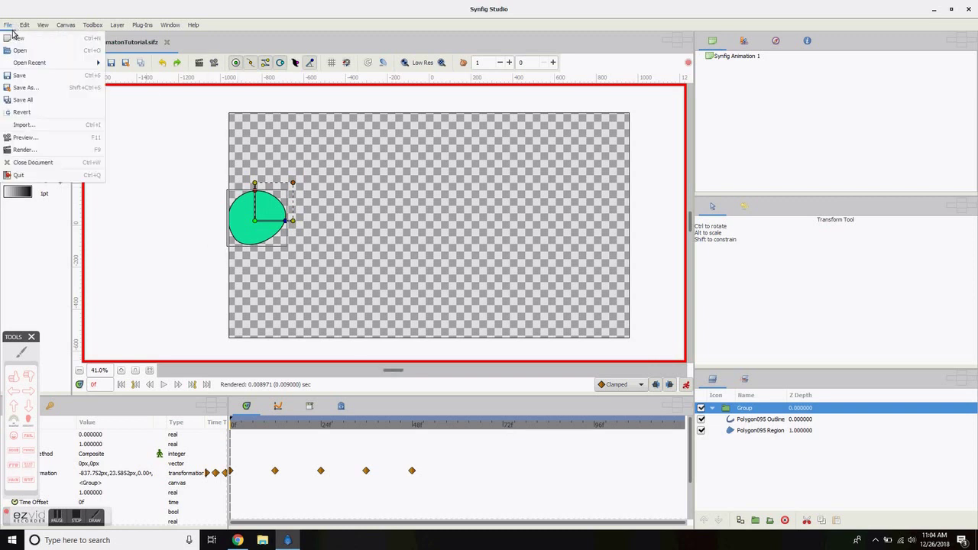
{"action": "left_click", "coordinate": [47, 149]}
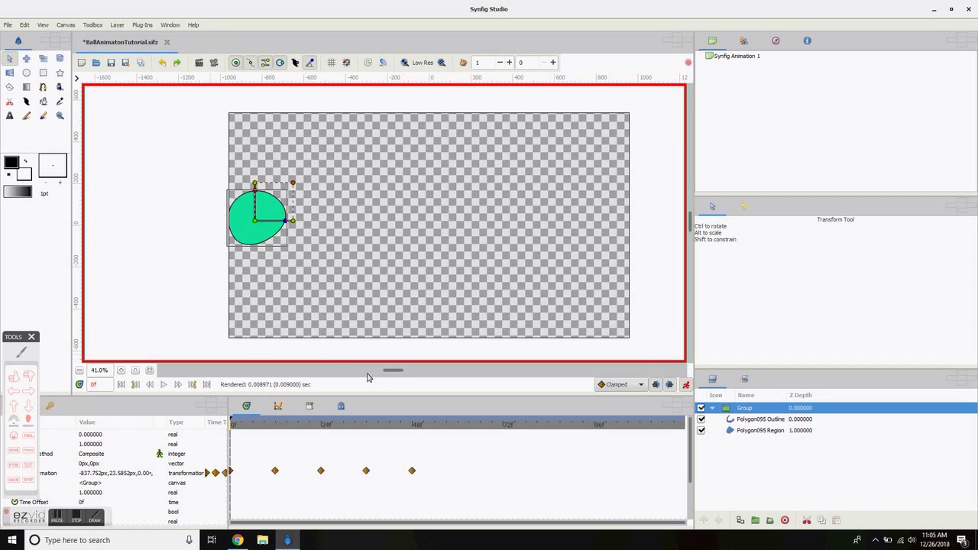
- Squash the ball vertically into a flat ellipse at frame 12 and stretch it back to nearly full height at frame 24
{"action": "left_click_drag", "start_coordinate": [383, 373], "coordinate": [392, 374]}
{"action": "left_click", "coordinate": [276, 425]}
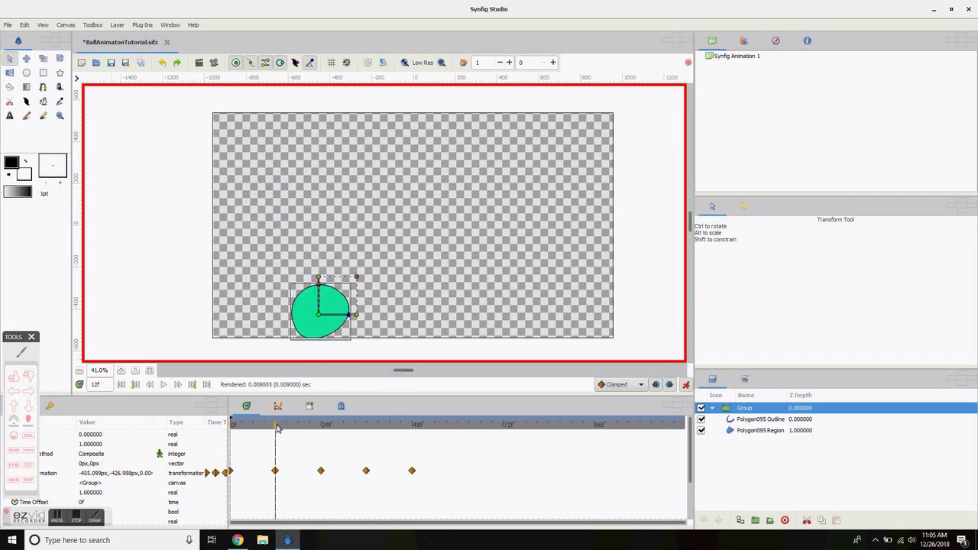
{"action": "left_click", "coordinate": [319, 278]}
{"action": "left_click_drag", "start_coordinate": [319, 278], "coordinate": [320, 300]}
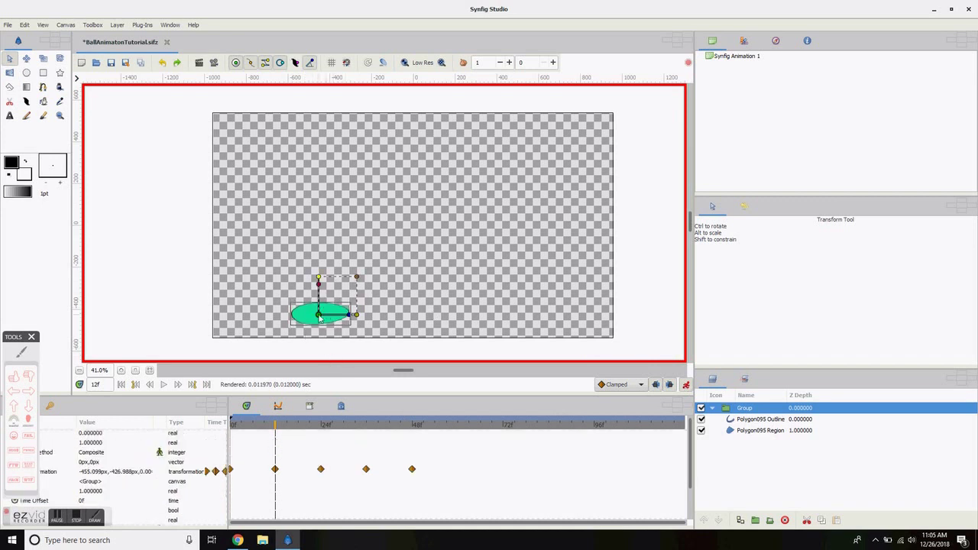
{"action": "left_click", "coordinate": [324, 426]}
{"action": "left_click_drag", "start_coordinate": [411, 191], "coordinate": [410, 174]}
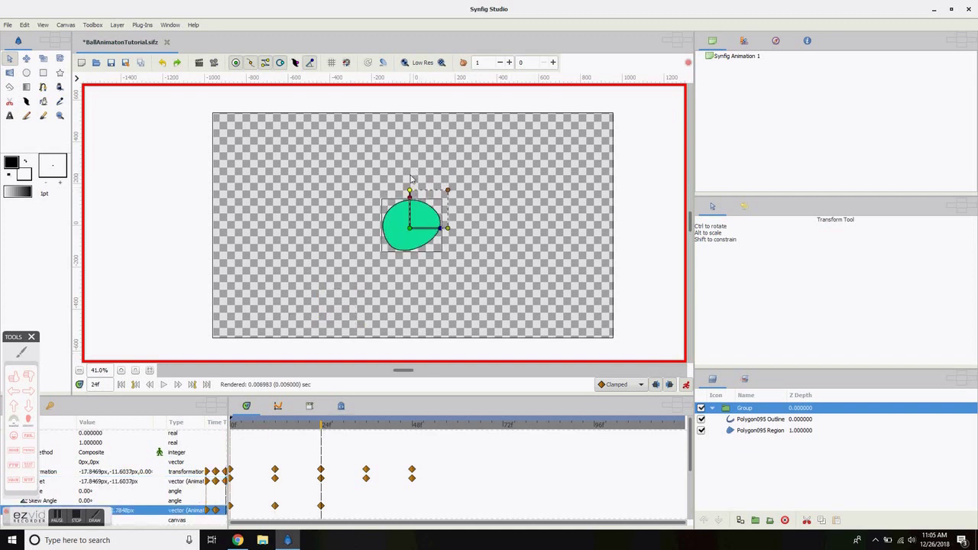
- Squash the ball vertically at frame 36 and keyframe it at full height at frame 48, previewing the animation
{"action": "left_click", "coordinate": [368, 425]}
{"action": "left_click_drag", "start_coordinate": [497, 282], "coordinate": [491, 328]}
{"action": "left_click", "coordinate": [412, 425]}
{"action": "mouse_move", "coordinate": [586, 202]}
{"action": "left_mouse_down"}
{"action": "mouse_move", "coordinate": [586, 188]}
{"action": "mouse_move", "coordinate": [585, 203]}
{"action": "left_mouse_up"}
{"action": "left_click", "coordinate": [234, 425]}
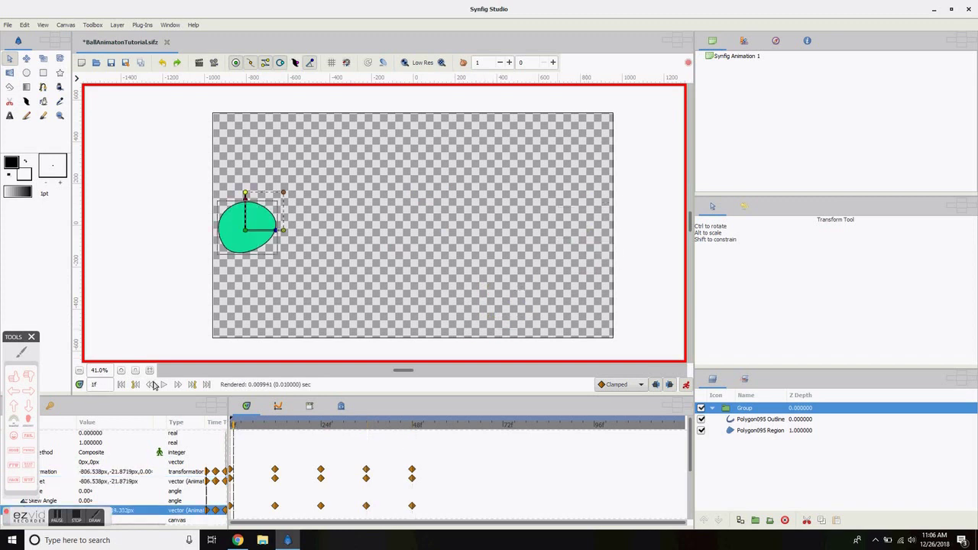
{"action": "left_click", "coordinate": [162, 384]}
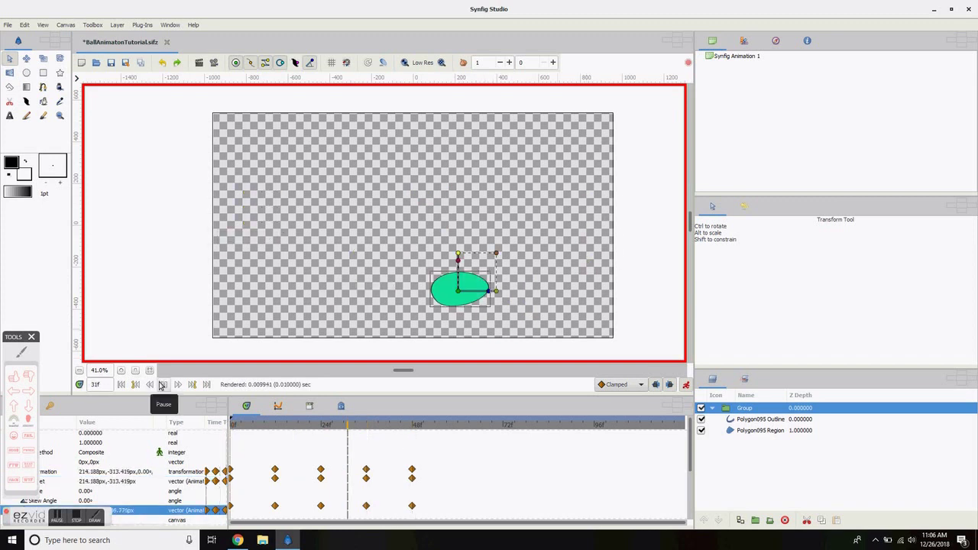
- Lower the squashed ball to the canvas's bottom edge at frame 12, about -461, -483 px, and adjust the ball's height at frame 24
{"action": "left_click", "coordinate": [277, 427]}
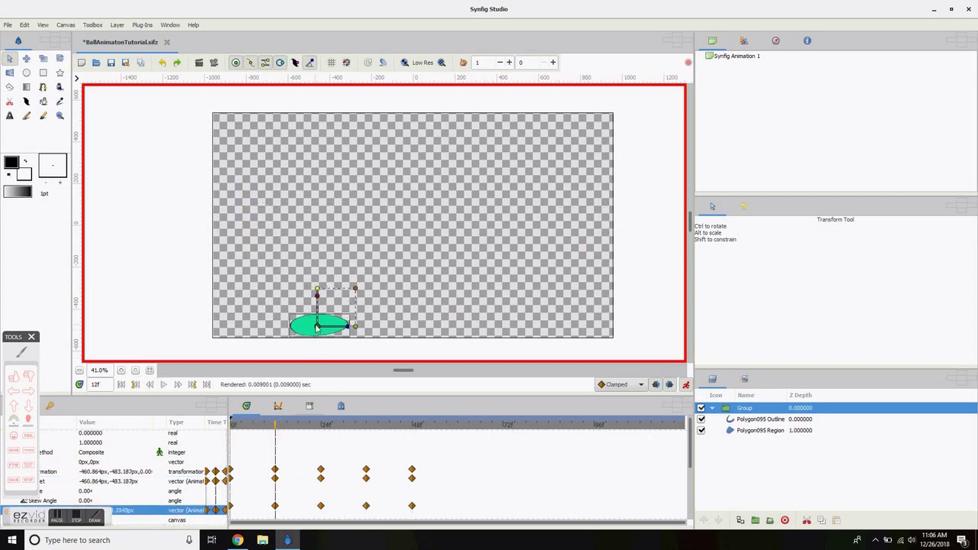
{"action": "left_click", "coordinate": [321, 426]}
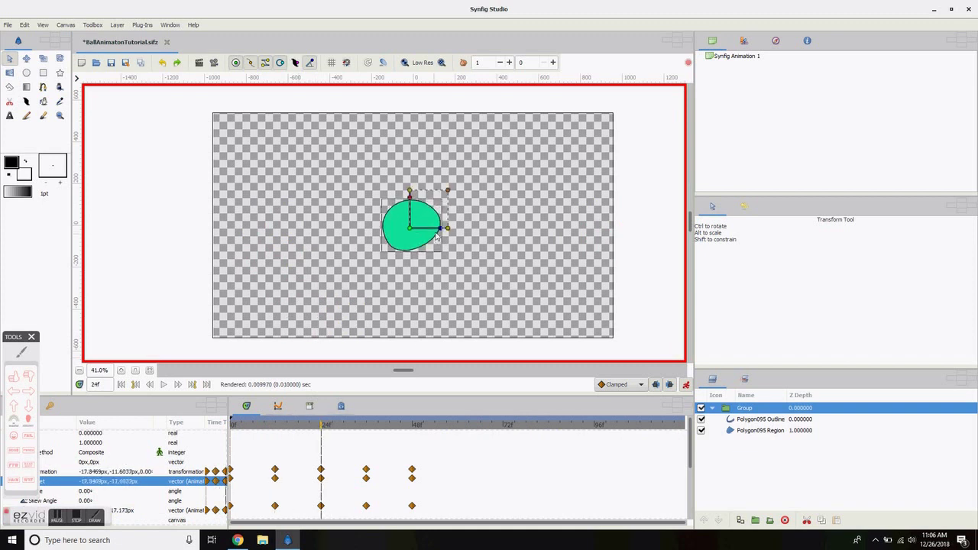
{"action": "left_click", "coordinate": [410, 195]}
{"action": "left_click_drag", "start_coordinate": [322, 426], "coordinate": [413, 448]}
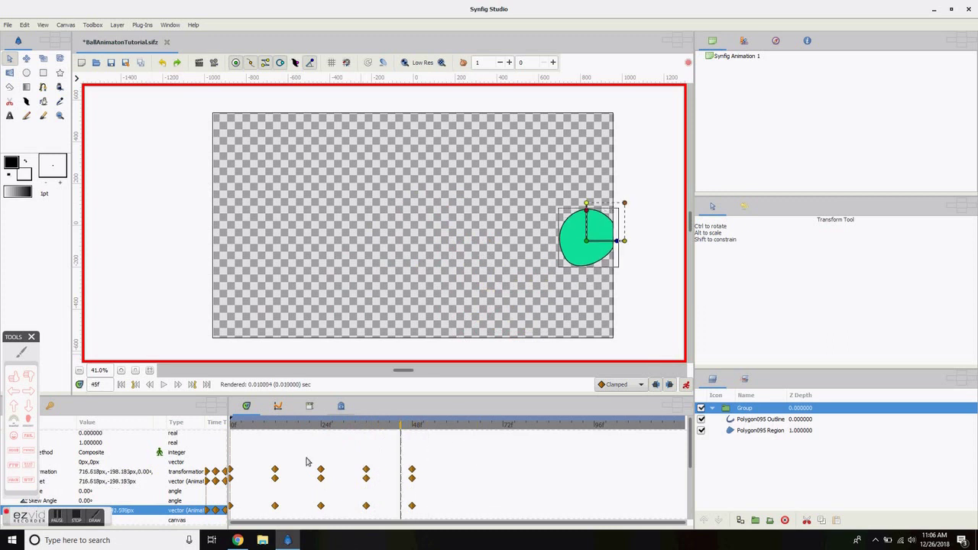
- Play the squash-and-stretch animation and return to frame 0
{"action": "left_click", "coordinate": [163, 385]}
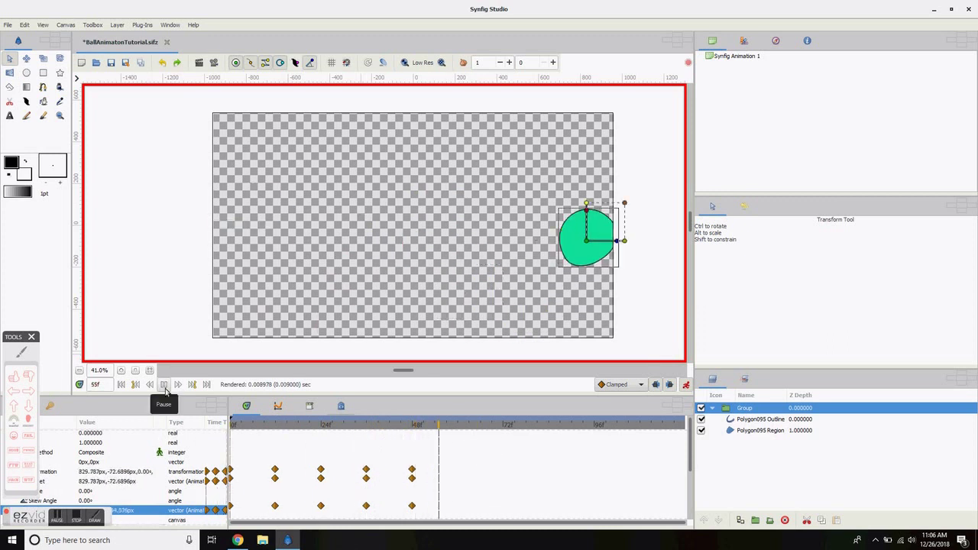
{"action": "left_click", "coordinate": [163, 385]}
{"action": "left_click_drag", "start_coordinate": [243, 428], "coordinate": [233, 427]}
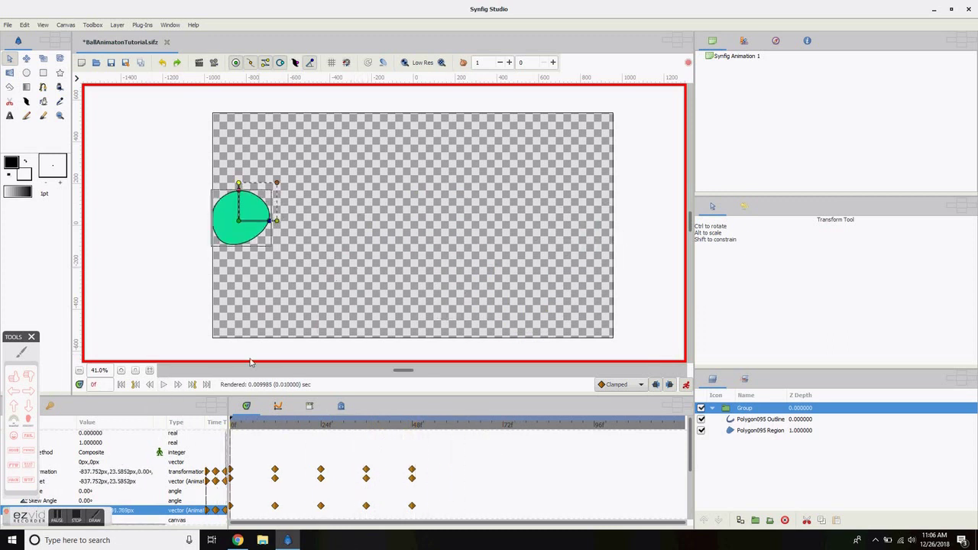
- Curve the first bounce by moving the ball to about -590, -261 px at frame 6 and about -331, -241 px at frame 18
{"action": "left_click", "coordinate": [253, 425]}
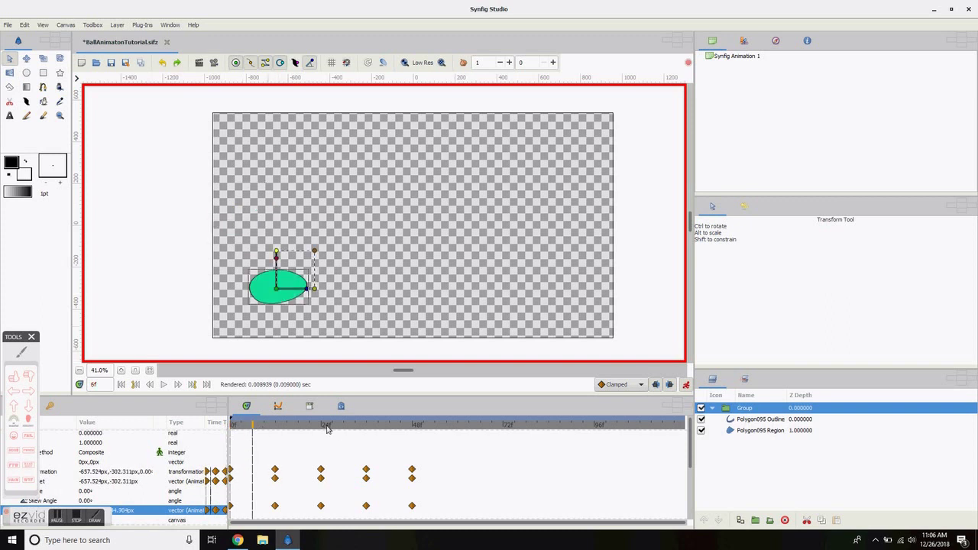
{"action": "left_click_drag", "start_coordinate": [276, 288], "coordinate": [290, 280]}
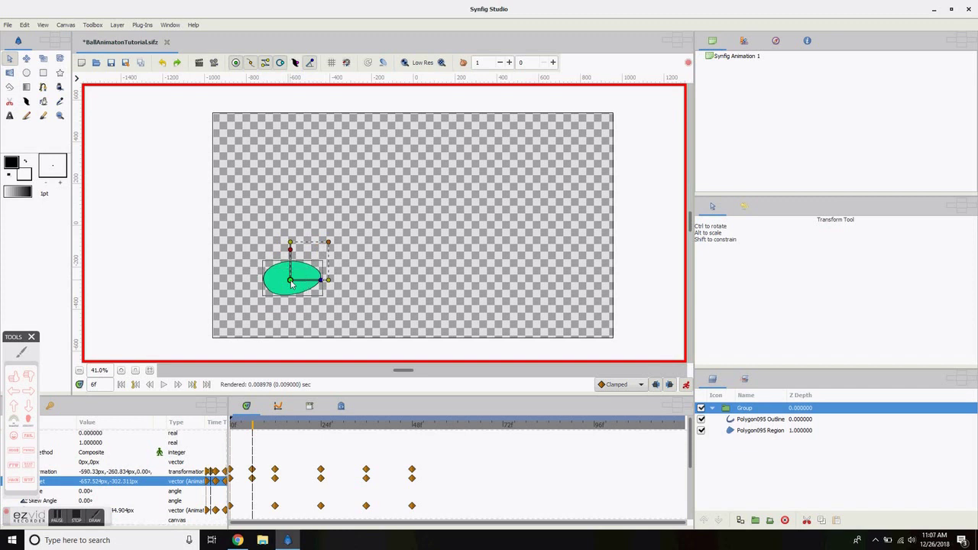
{"action": "left_click", "coordinate": [299, 425]}
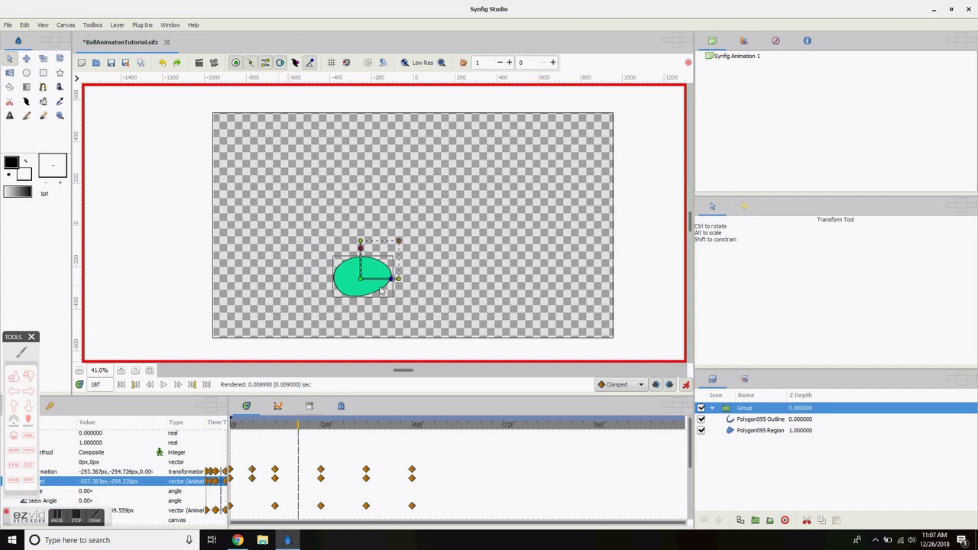
{"action": "left_click_drag", "start_coordinate": [362, 283], "coordinate": [346, 273]}
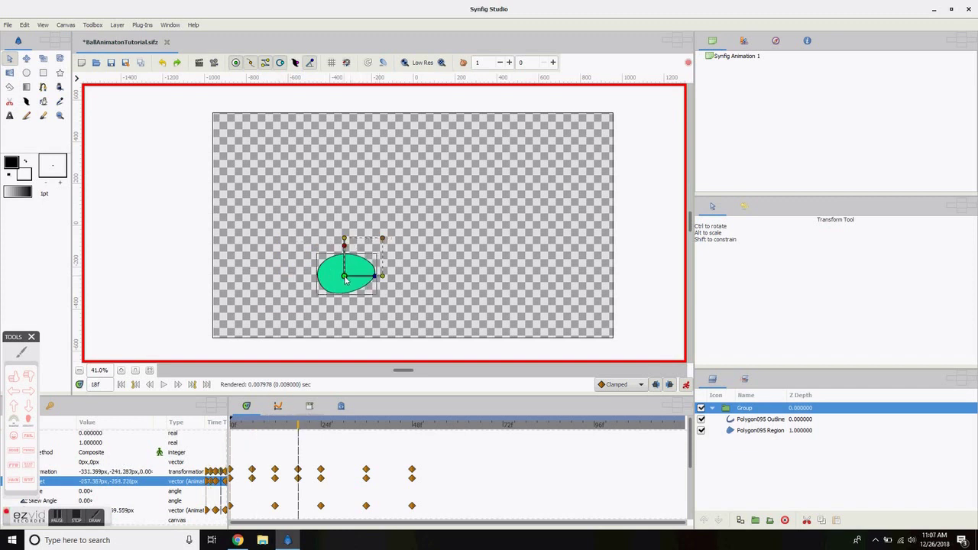
{"action": "left_click", "coordinate": [343, 426]}
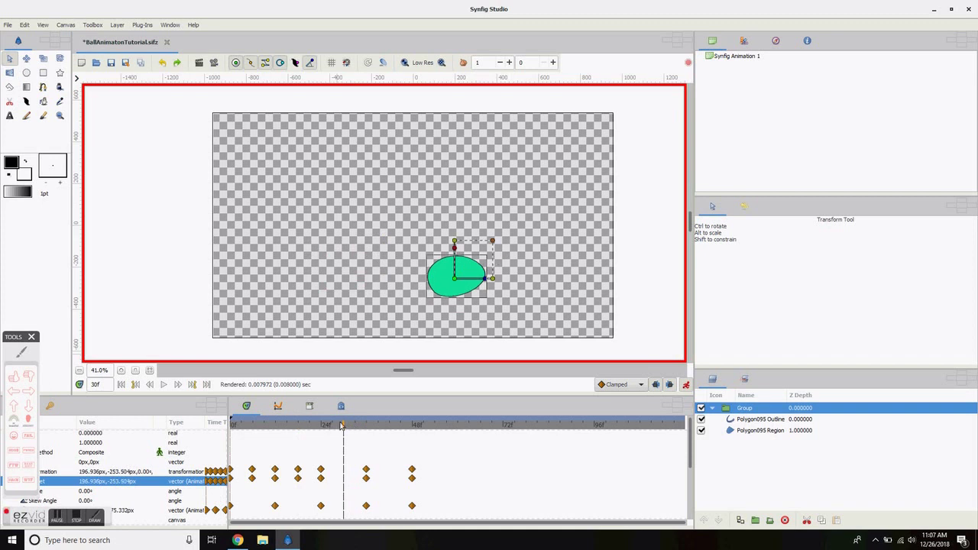
{"action": "left_click_drag", "start_coordinate": [346, 425], "coordinate": [279, 475]}
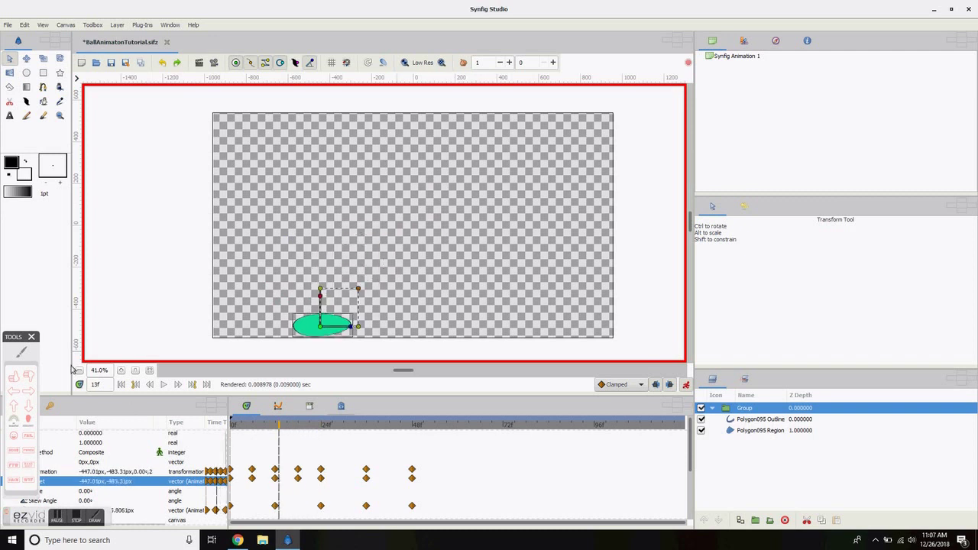
{"action": "left_click", "coordinate": [95, 517]}
{"action": "left_click_drag", "start_coordinate": [342, 319], "coordinate": [409, 245]}
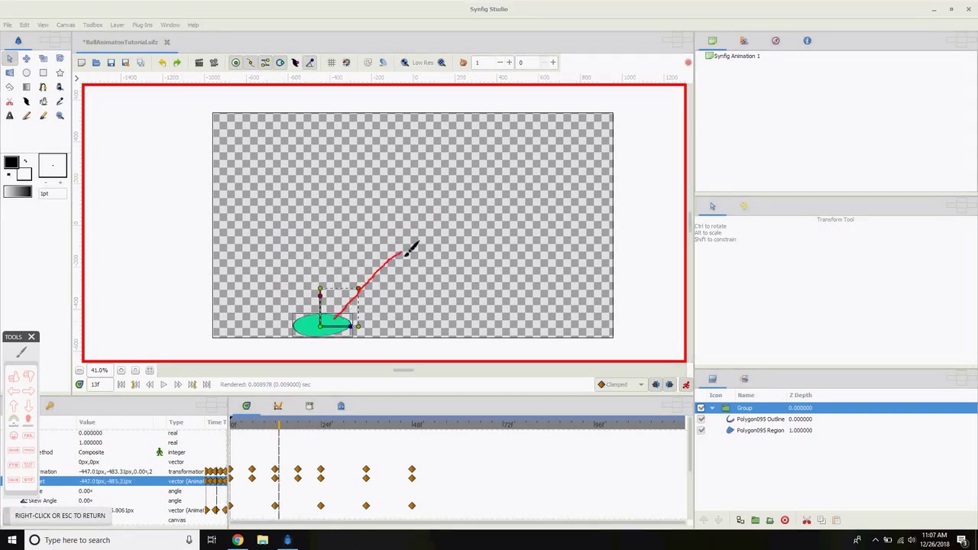
{"action": "mouse_move", "coordinate": [333, 319]}
{"action": "left_mouse_down"}
{"action": "mouse_move", "coordinate": [337, 294]}
{"action": "mouse_move", "coordinate": [370, 262]}
{"action": "mouse_move", "coordinate": [433, 247]}
{"action": "mouse_move", "coordinate": [479, 326]}
{"action": "left_mouse_up"}
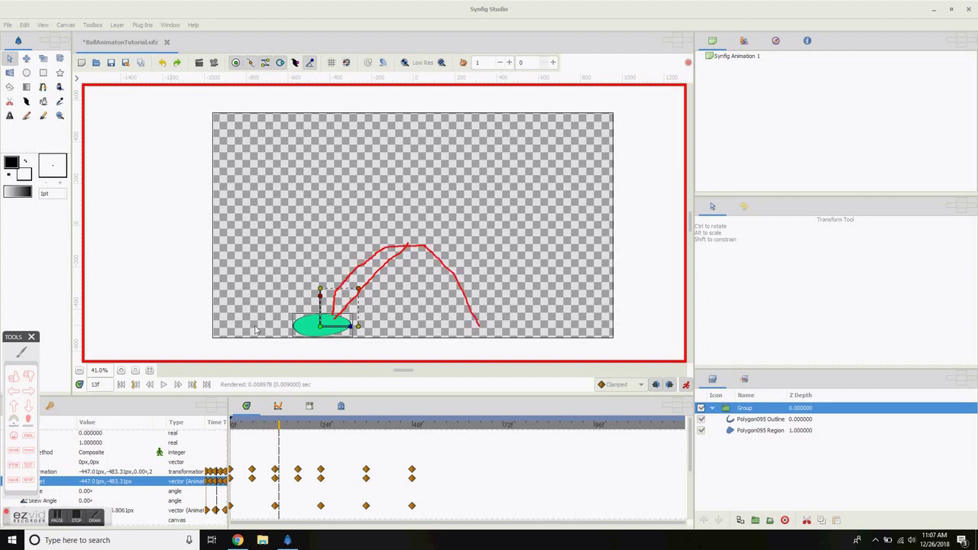
{"action": "mouse_move", "coordinate": [207, 257]}
{"action": "left_mouse_down"}
{"action": "mouse_move", "coordinate": [361, 315]}
{"action": "mouse_move", "coordinate": [528, 341]}
{"action": "mouse_move", "coordinate": [641, 257]}
{"action": "left_mouse_up"}
{"action": "right_click", "coordinate": [503, 272]}
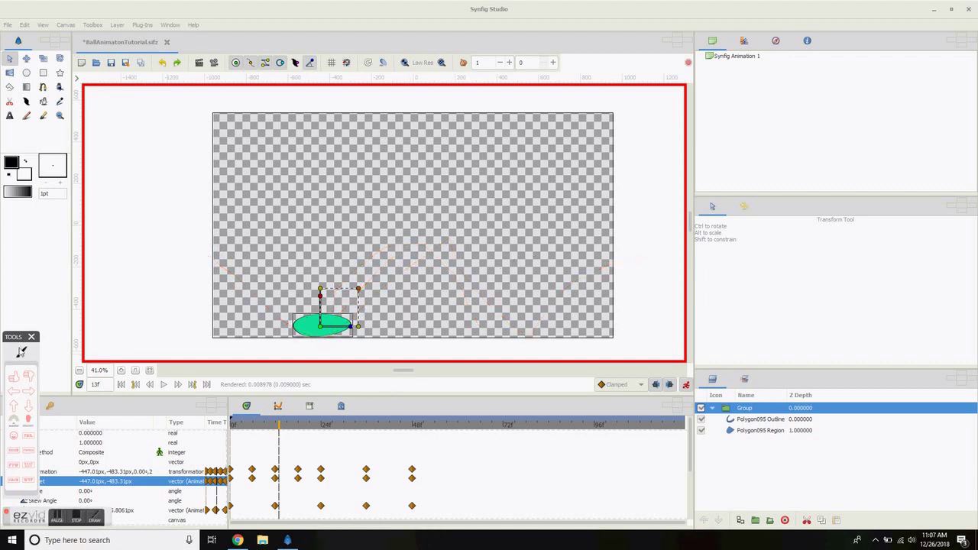
{"action": "left_click", "coordinate": [21, 352]}
{"action": "mouse_move", "coordinate": [207, 255]}
{"action": "left_mouse_down"}
{"action": "mouse_move", "coordinate": [250, 244]}
{"action": "mouse_move", "coordinate": [298, 270]}
{"action": "mouse_move", "coordinate": [325, 334]}
{"action": "mouse_move", "coordinate": [342, 285]}
{"action": "mouse_move", "coordinate": [388, 254]}
{"action": "mouse_move", "coordinate": [459, 244]}
{"action": "mouse_move", "coordinate": [502, 291]}
{"action": "mouse_move", "coordinate": [518, 338]}
{"action": "mouse_move", "coordinate": [539, 281]}
{"action": "mouse_move", "coordinate": [588, 254]}
{"action": "mouse_move", "coordinate": [621, 245]}
{"action": "left_mouse_up"}
{"action": "right_click", "coordinate": [620, 244]}
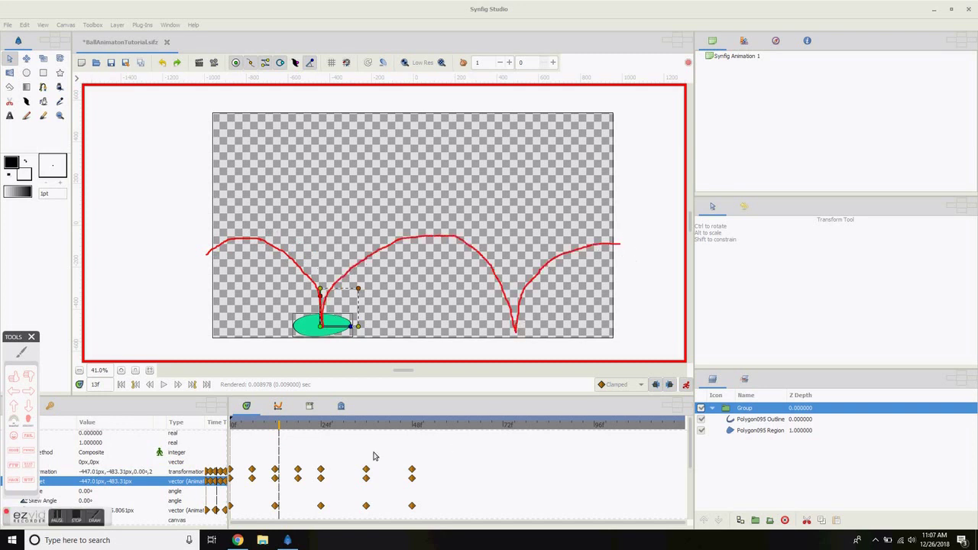
- Curve the second bounce by moving the ball up and left at frame 30 and to about 555, -258 px at frame 42, and play it
{"action": "left_click_drag", "start_coordinate": [280, 428], "coordinate": [344, 431]}
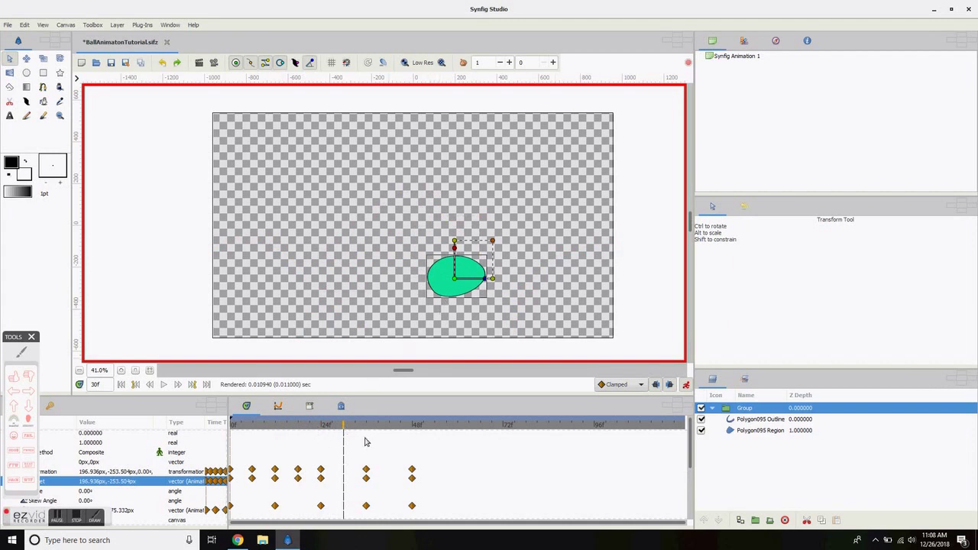
{"action": "left_click_drag", "start_coordinate": [455, 280], "coordinate": [444, 269]}
{"action": "left_click", "coordinate": [389, 425]}
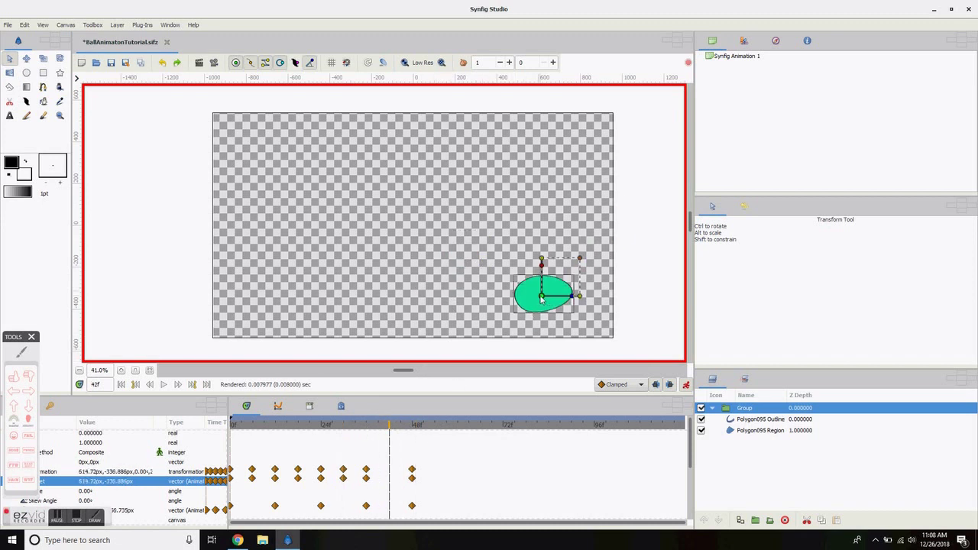
{"action": "left_click_drag", "start_coordinate": [542, 300], "coordinate": [529, 283]}
{"action": "left_click", "coordinate": [163, 385]}
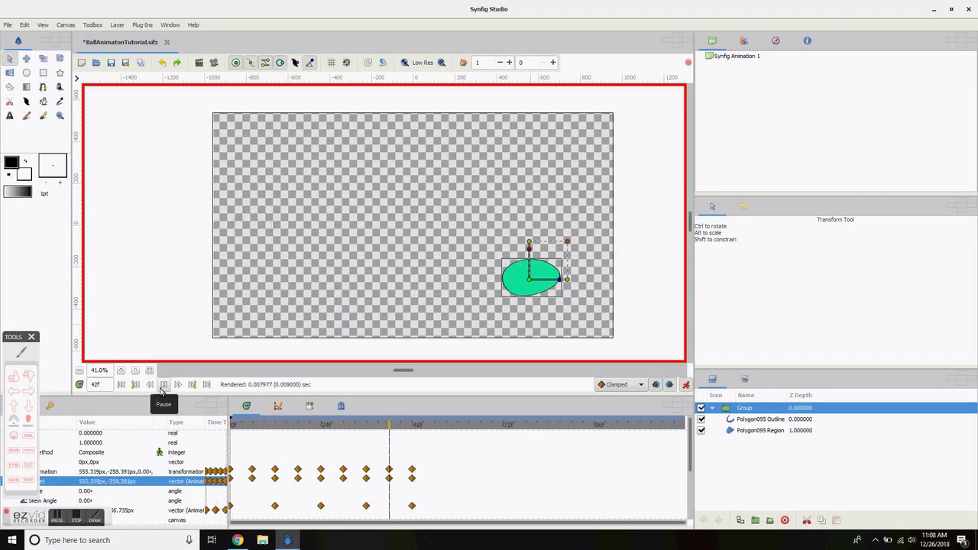
{"action": "left_click", "coordinate": [163, 387]}
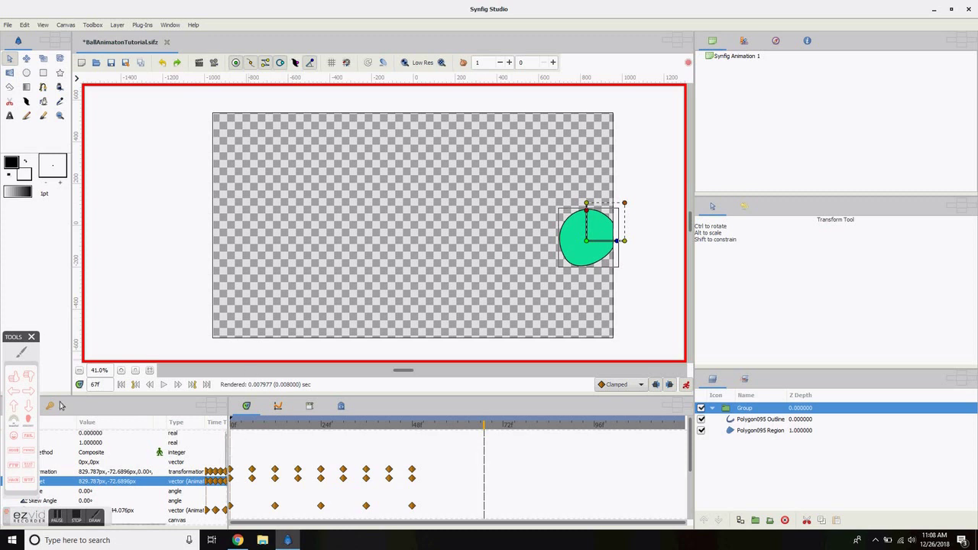
- Go to frame 1 and turn off animate editing mode
{"action": "left_click", "coordinate": [234, 431]}
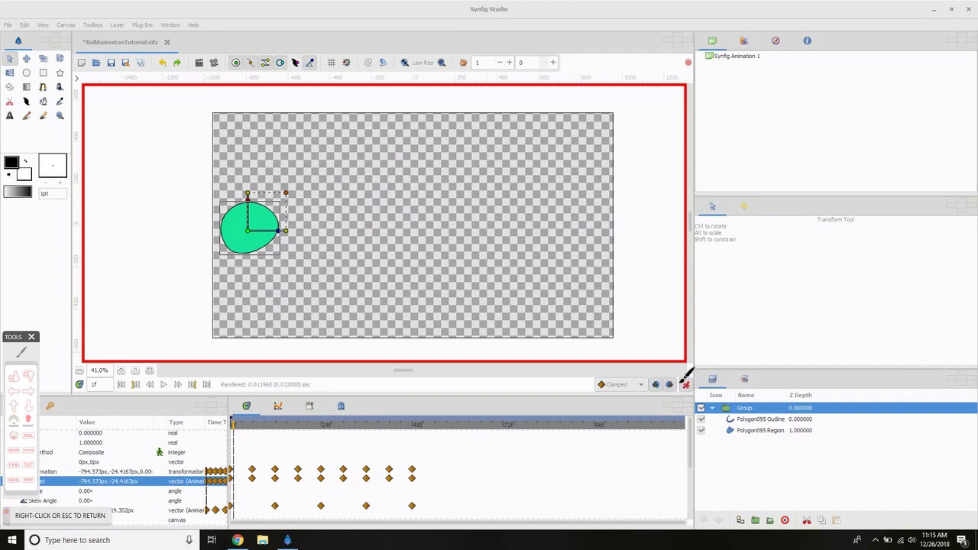
{"action": "mouse_move", "coordinate": [682, 385]}
{"action": "left_mouse_down"}
{"action": "mouse_move", "coordinate": [680, 396]}
{"action": "mouse_move", "coordinate": [698, 403]}
{"action": "mouse_move", "coordinate": [695, 376]}
{"action": "mouse_move", "coordinate": [681, 375]}
{"action": "left_mouse_up"}
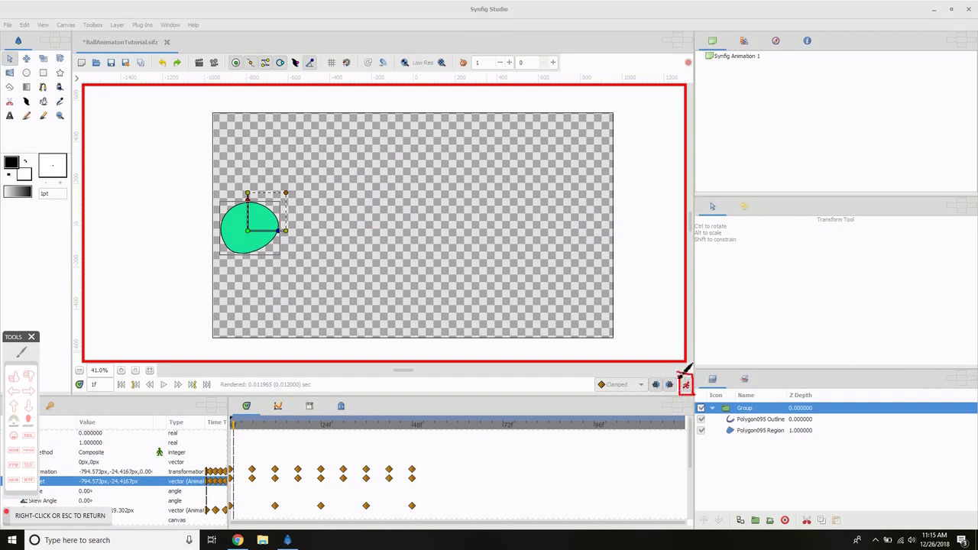
{"action": "right_click", "coordinate": [719, 396]}
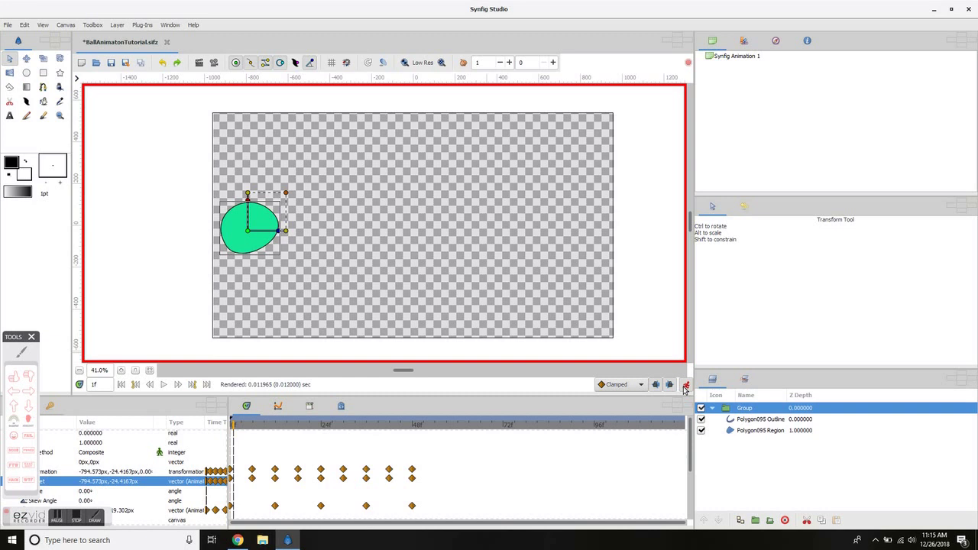
{"action": "left_click", "coordinate": [686, 387]}
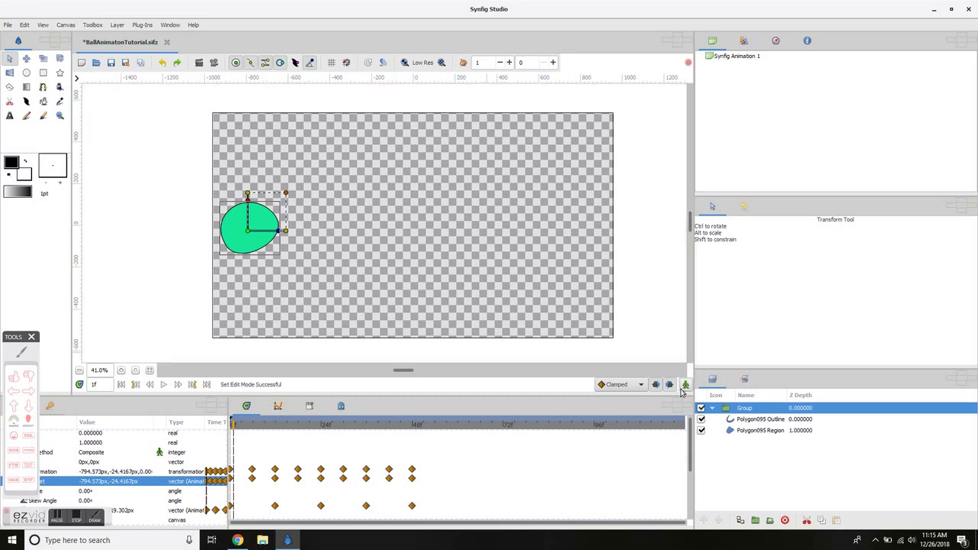
{"action": "left_click", "coordinate": [21, 352]}
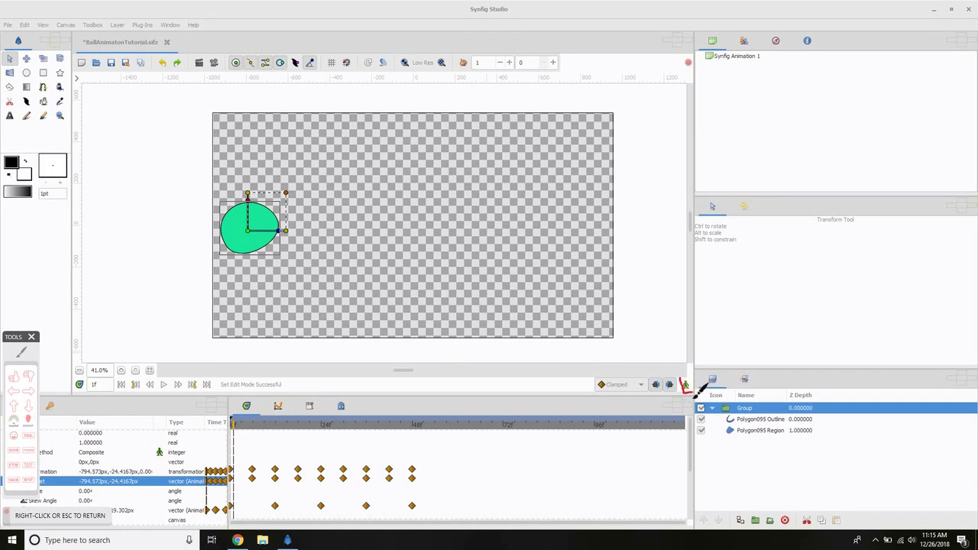
{"action": "right_click", "coordinate": [712, 373]}
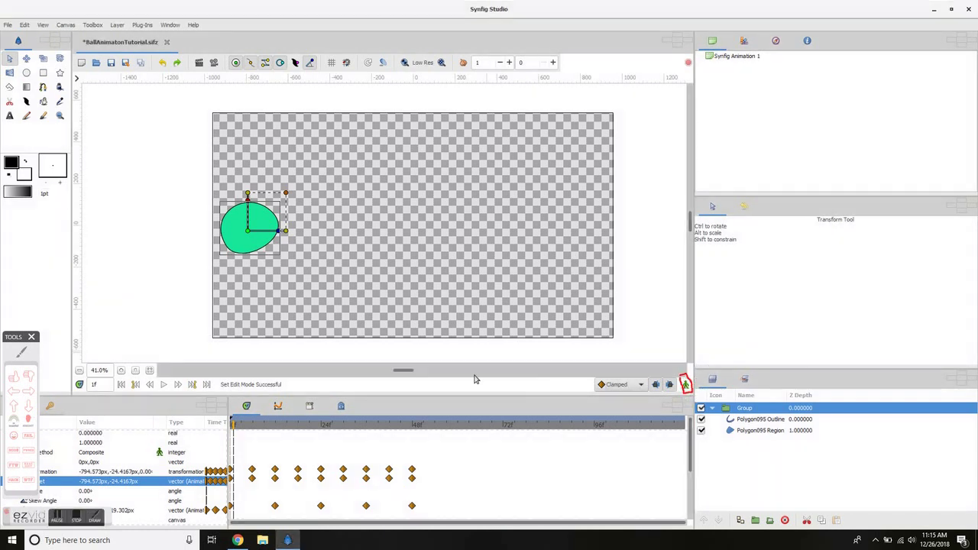
- Set the outline width of the ball's outline layer to 2 px and deselect the layer
{"action": "double_click", "coordinate": [743, 409]}
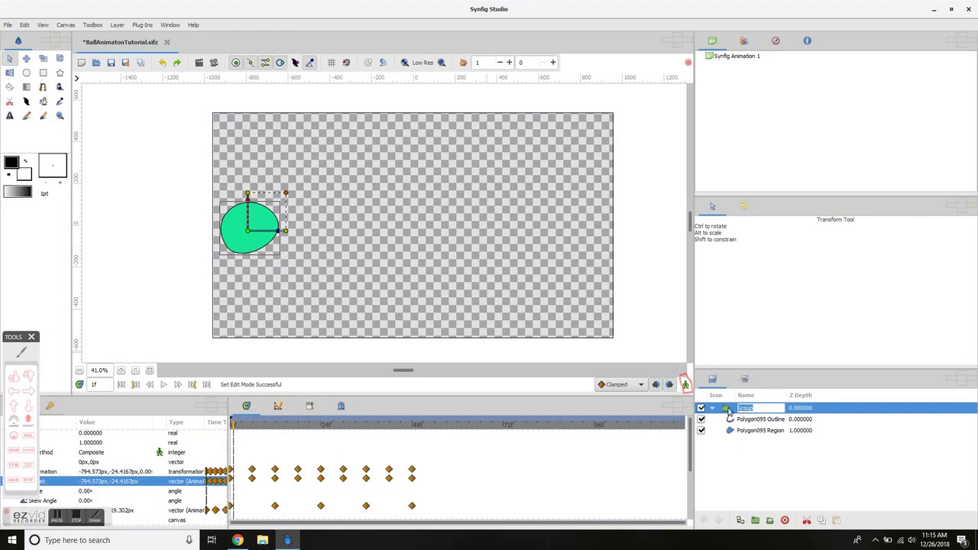
{"action": "left_click", "coordinate": [734, 419]}
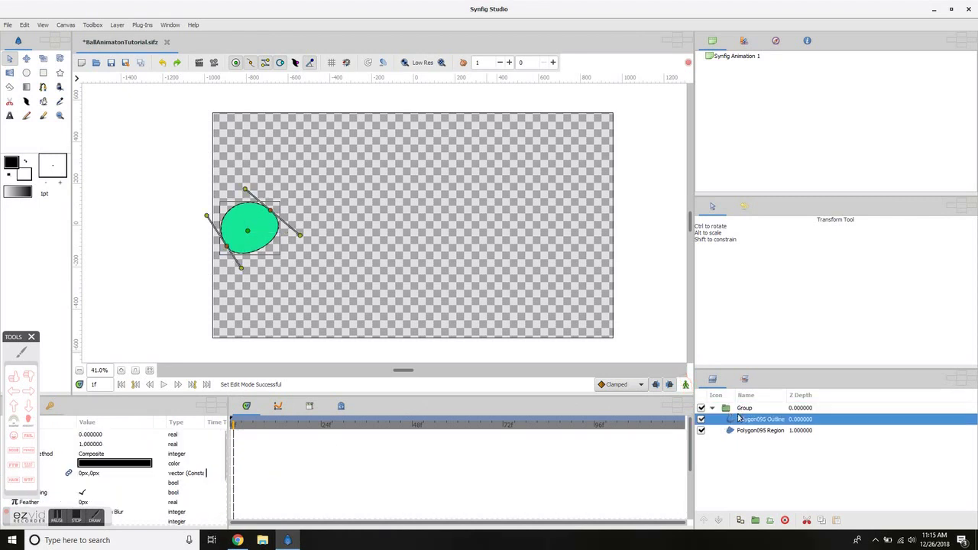
{"action": "scroll", "coordinate": [74, 508], "scroll_direction": "down", "scroll_amount": 3}
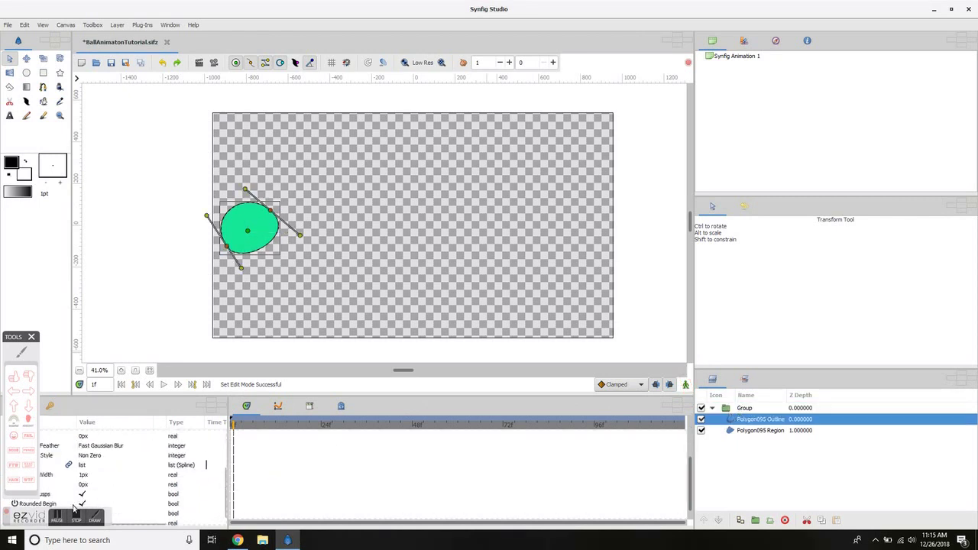
{"action": "left_click_drag", "start_coordinate": [7, 341], "coordinate": [359, 283]}
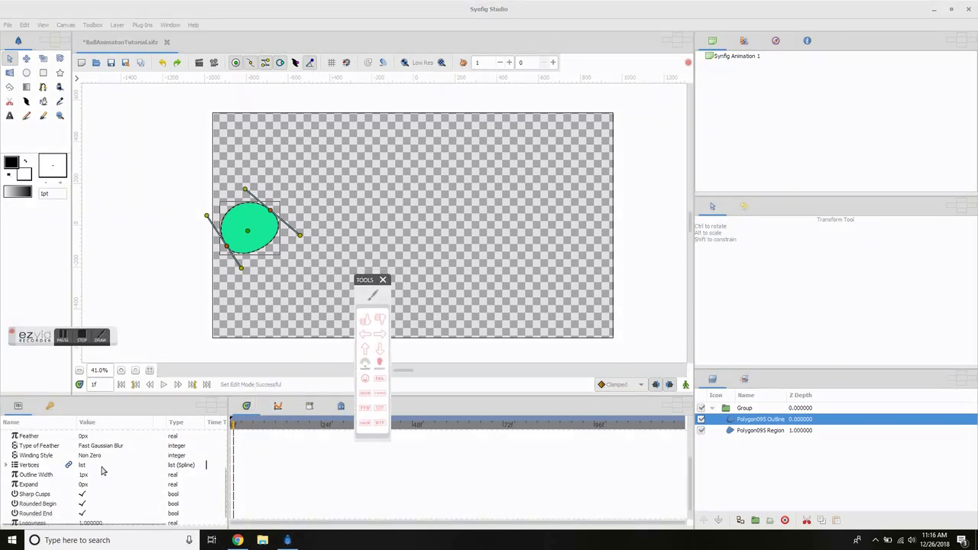
{"action": "scroll", "coordinate": [95, 487], "scroll_direction": "down", "scroll_amount": 1}
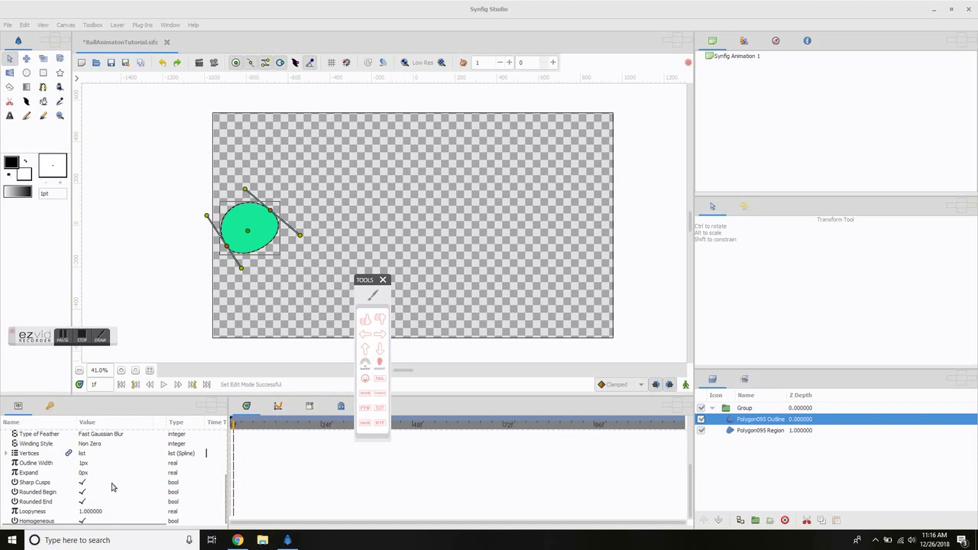
{"action": "scroll", "coordinate": [95, 498], "scroll_direction": "up", "scroll_amount": 3}
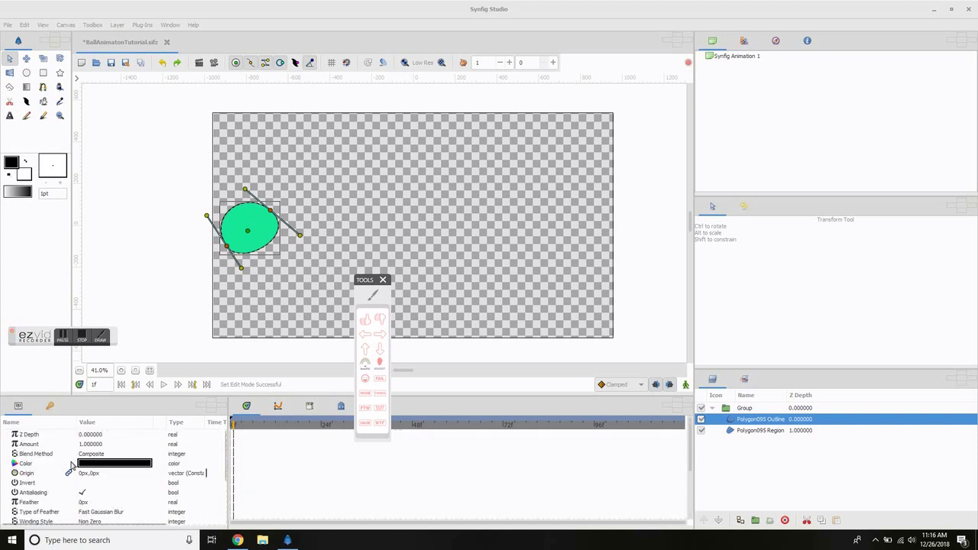
{"action": "scroll", "coordinate": [635, 457], "scroll_direction": "down", "scroll_amount": 3}
{"action": "left_click", "coordinate": [373, 295]}
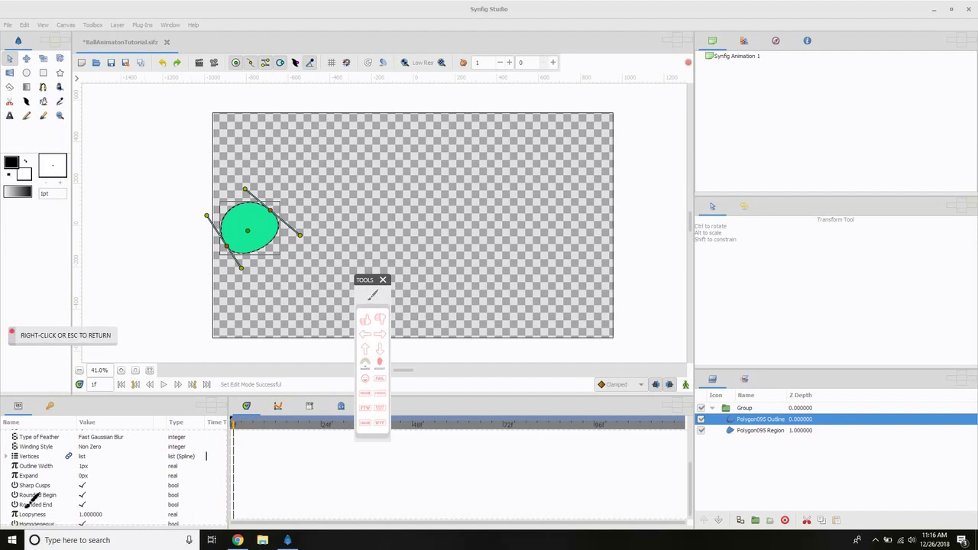
{"action": "mouse_move", "coordinate": [10, 462]}
{"action": "left_mouse_down"}
{"action": "mouse_move", "coordinate": [30, 471]}
{"action": "mouse_move", "coordinate": [95, 470]}
{"action": "mouse_move", "coordinate": [94, 457]}
{"action": "mouse_move", "coordinate": [12, 462]}
{"action": "left_mouse_up"}
{"action": "right_click", "coordinate": [46, 463]}
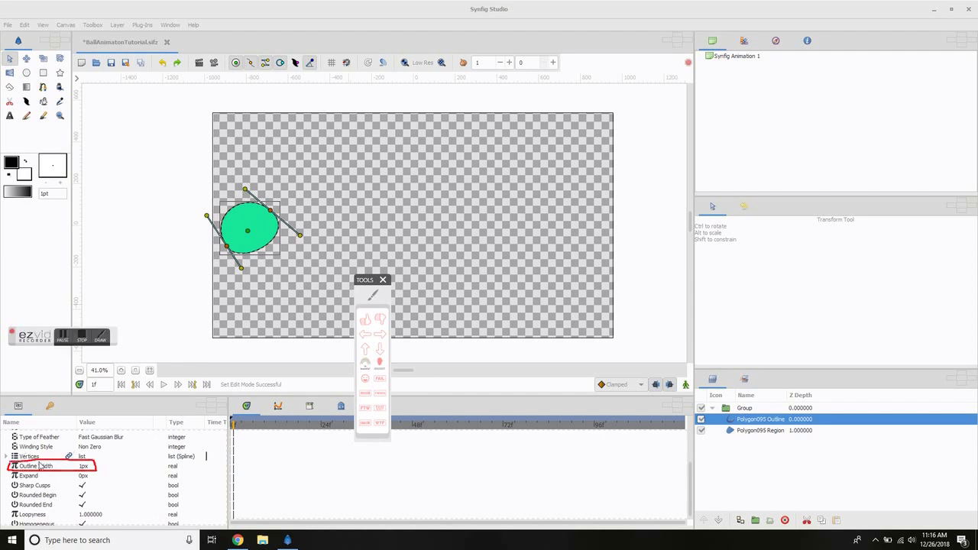
{"action": "left_click", "coordinate": [83, 470]}
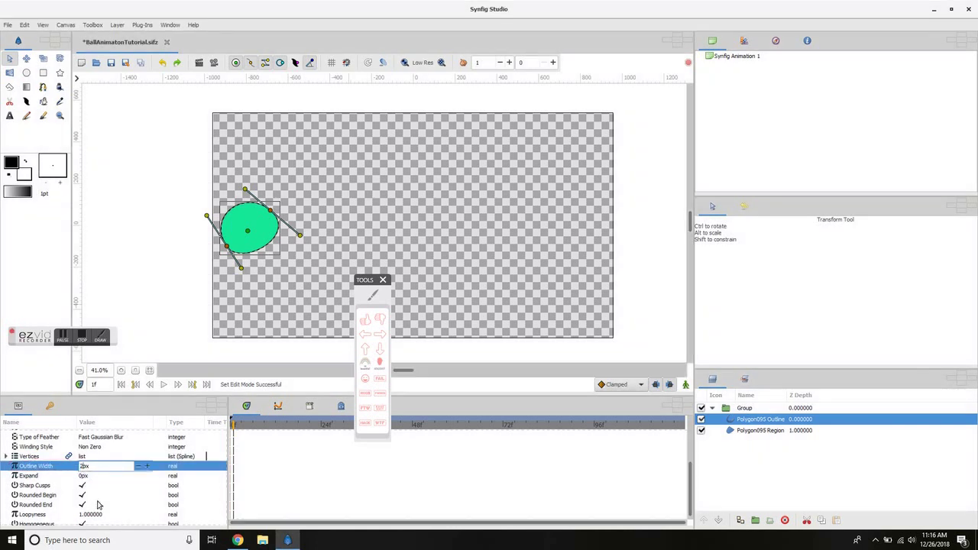
{"action": "key", "text": "Return"}
{"action": "left_click", "coordinate": [201, 277]}
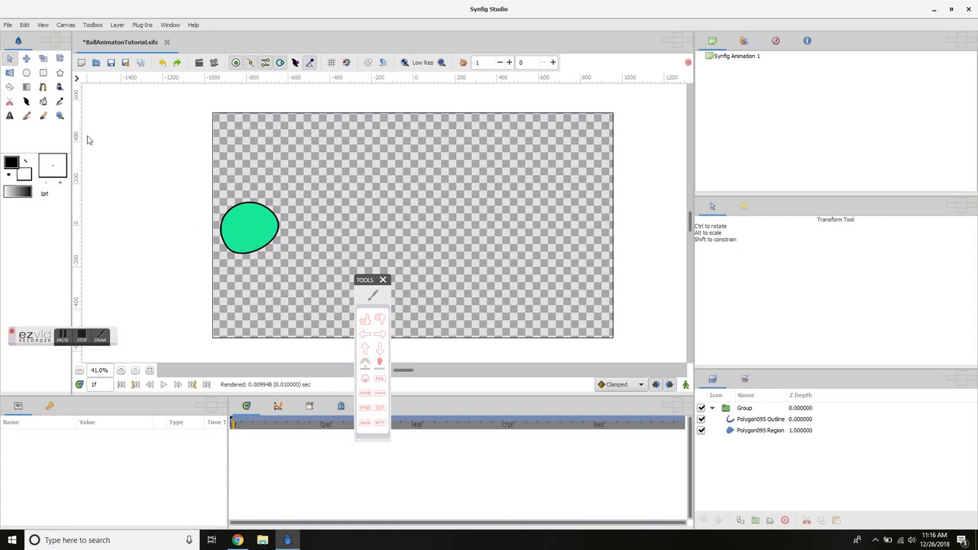
{"action": "left_click", "coordinate": [373, 296]}
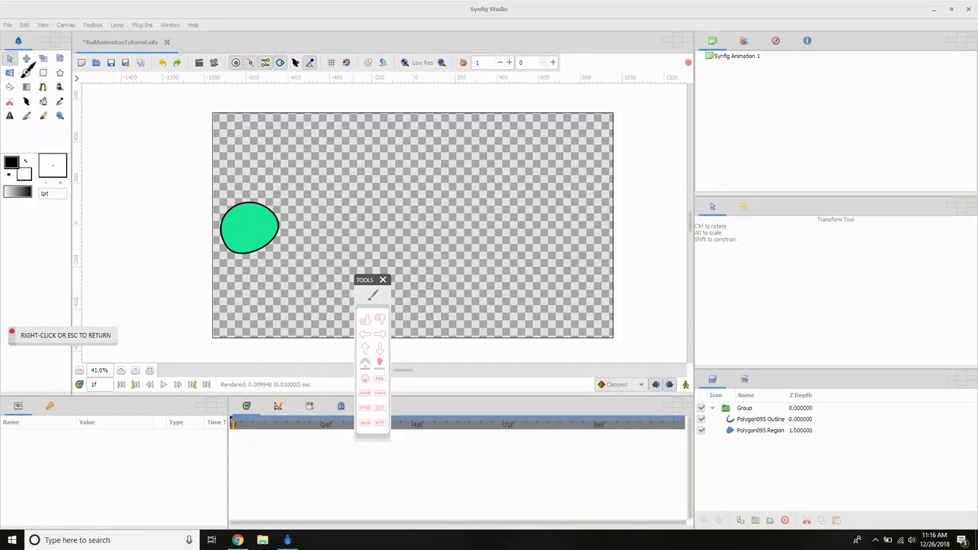
{"action": "mouse_move", "coordinate": [23, 77]}
{"action": "left_mouse_down"}
{"action": "mouse_move", "coordinate": [65, 80]}
{"action": "mouse_move", "coordinate": [64, 68]}
{"action": "mouse_move", "coordinate": [23, 74]}
{"action": "mouse_move", "coordinate": [5, 92]}
{"action": "mouse_move", "coordinate": [15, 80]}
{"action": "left_mouse_up"}
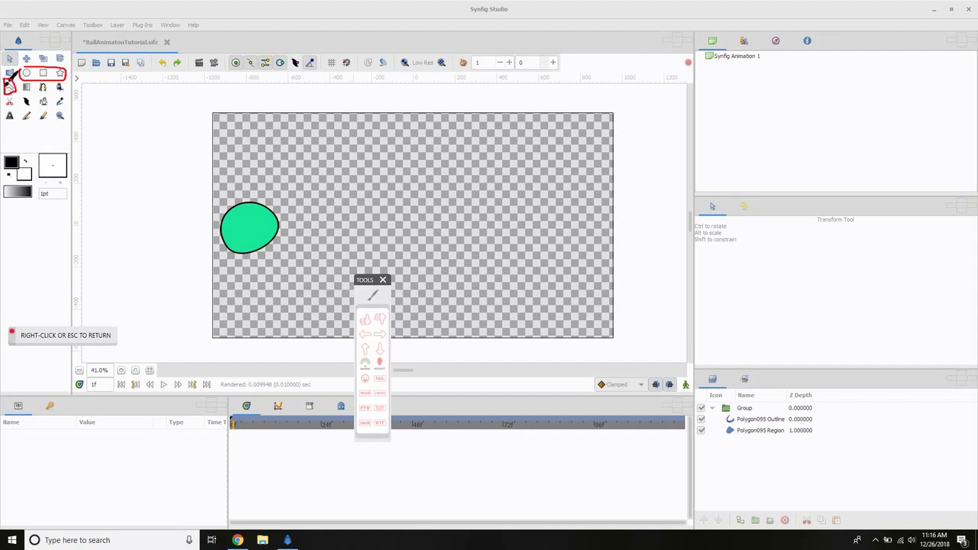
{"action": "right_click", "coordinate": [198, 107]}
- Draw a white circle of about 13 px radius in the ball's upper-right part, directly above the outline layer in the group
{"action": "scroll", "coordinate": [186, 164], "scroll_direction": "up", "scroll_amount": 2}
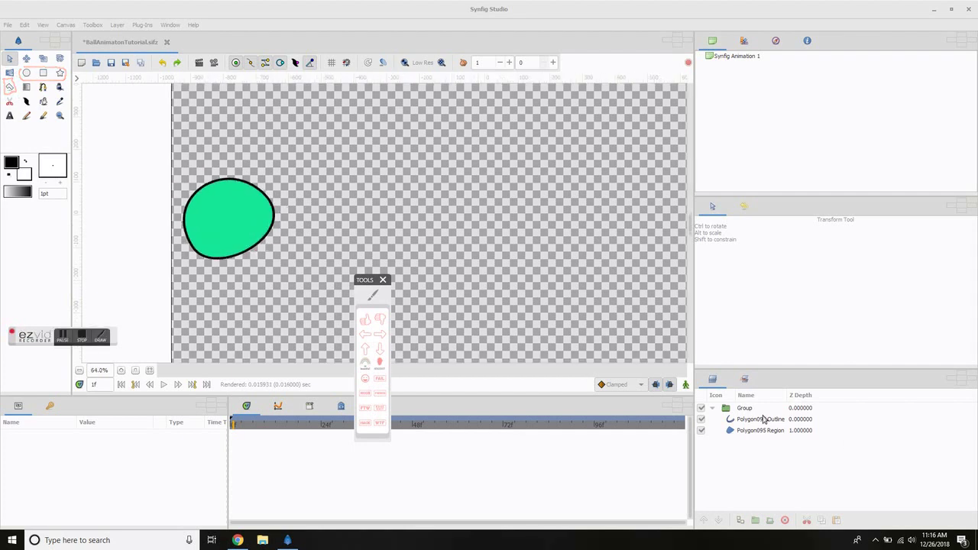
{"action": "left_click", "coordinate": [757, 419]}
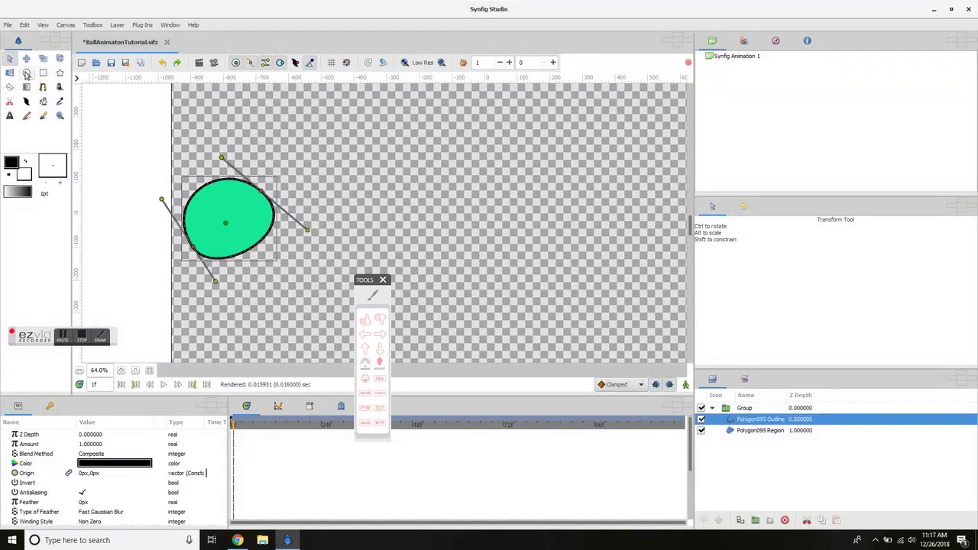
{"action": "left_click", "coordinate": [30, 74]}
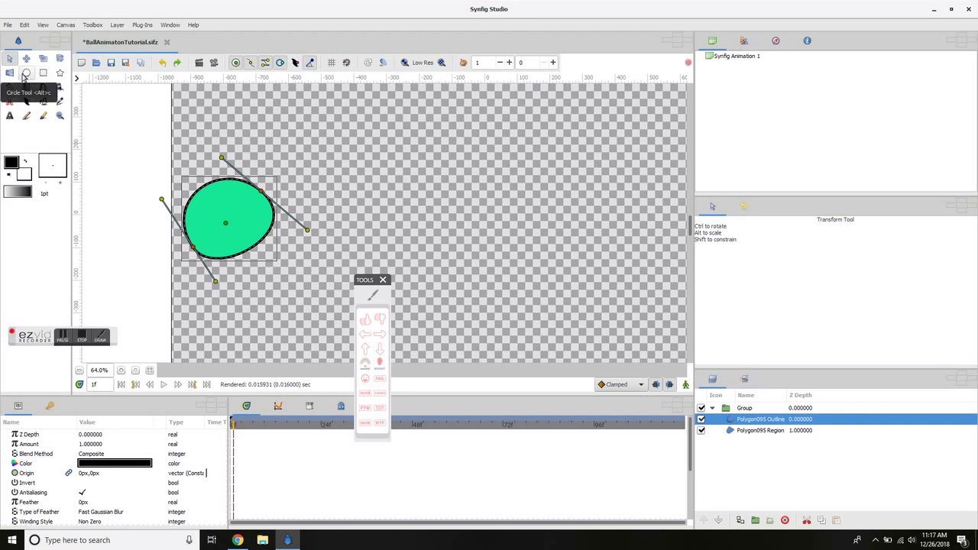
{"action": "mouse_move", "coordinate": [247, 203]}
{"action": "left_mouse_down"}
{"action": "mouse_move", "coordinate": [280, 204]}
{"action": "mouse_move", "coordinate": [243, 202]}
{"action": "left_mouse_up"}
{"action": "left_click", "coordinate": [9, 59]}
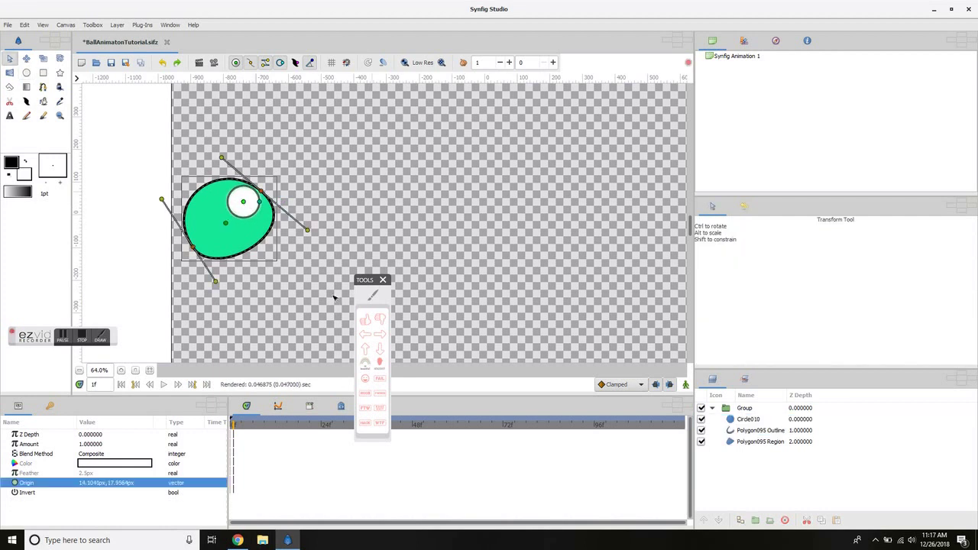
{"action": "left_click", "coordinate": [334, 298]}
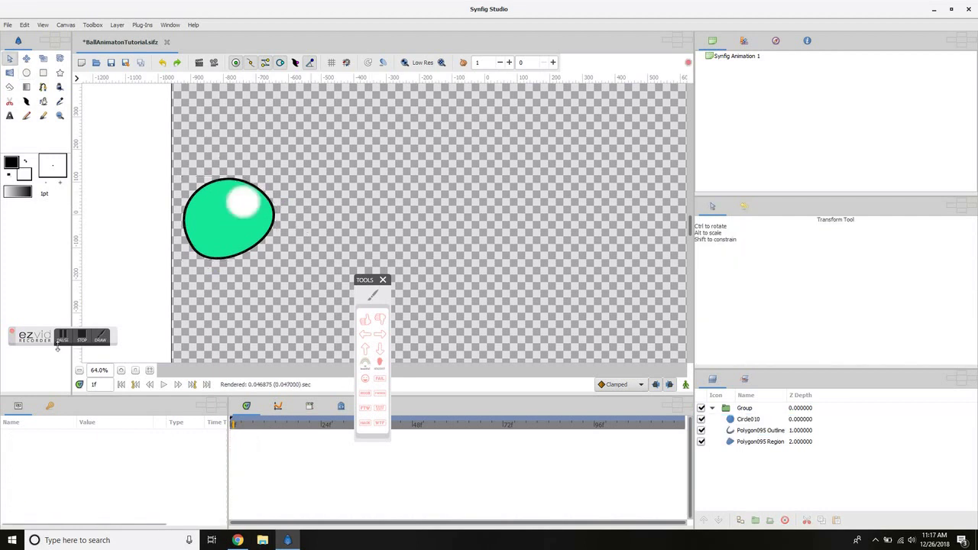
- Select the white circle on the ball, adjust its radius to about 13 px, and undo the last shrink
{"action": "left_click", "coordinate": [253, 201]}
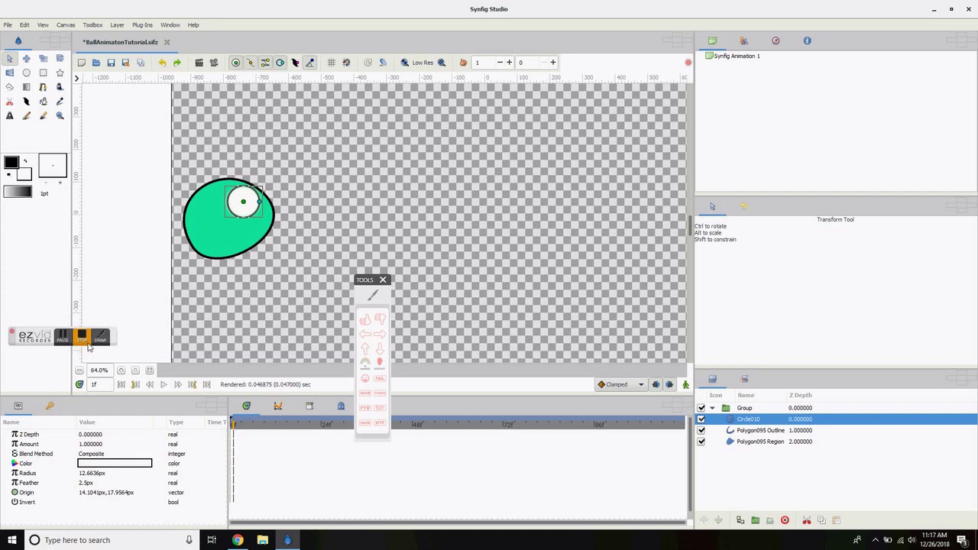
{"action": "left_click", "coordinate": [712, 412]}
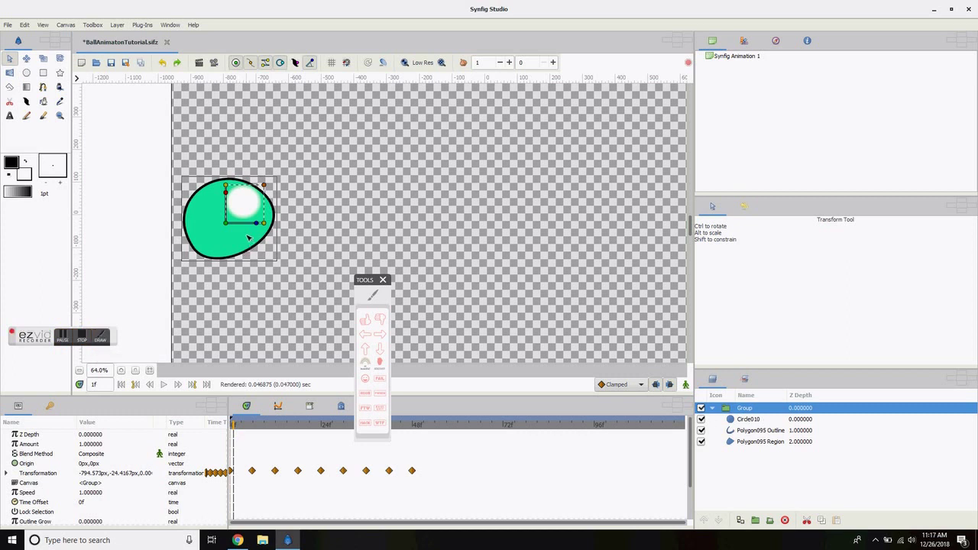
{"action": "left_click", "coordinate": [247, 205]}
{"action": "left_click", "coordinate": [100, 338]}
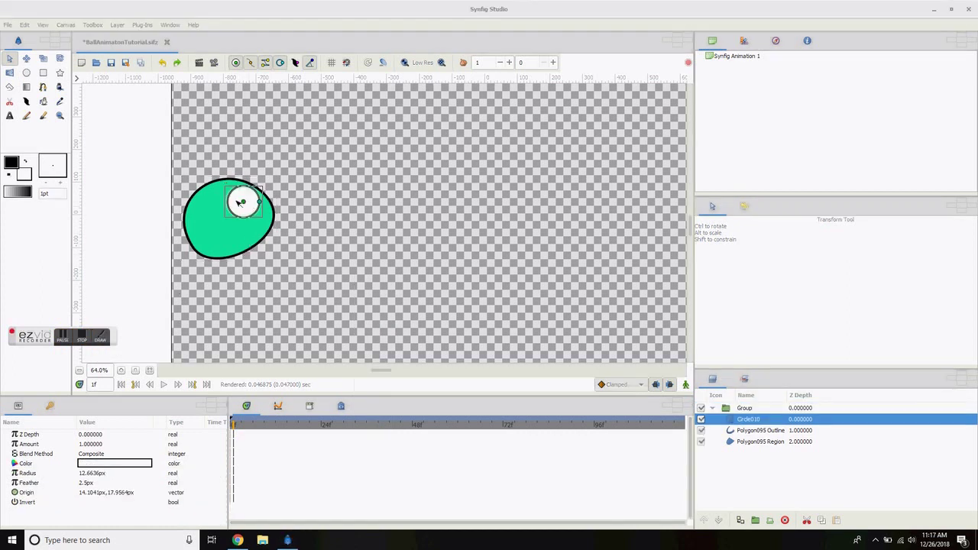
{"action": "left_click", "coordinate": [106, 344]}
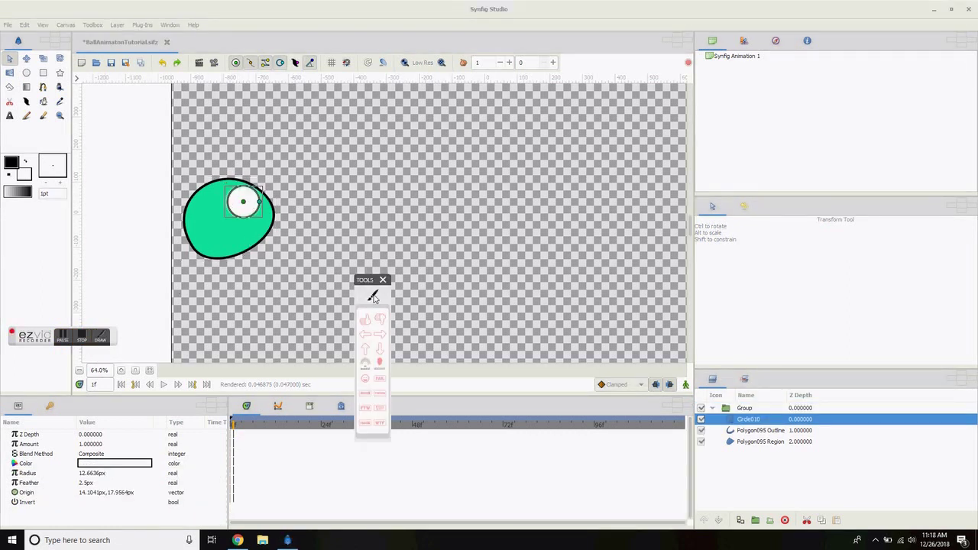
{"action": "left_click", "coordinate": [373, 297]}
{"action": "mouse_move", "coordinate": [243, 200]}
{"action": "left_mouse_down"}
{"action": "mouse_move", "coordinate": [258, 214]}
{"action": "mouse_move", "coordinate": [263, 197]}
{"action": "left_mouse_up"}
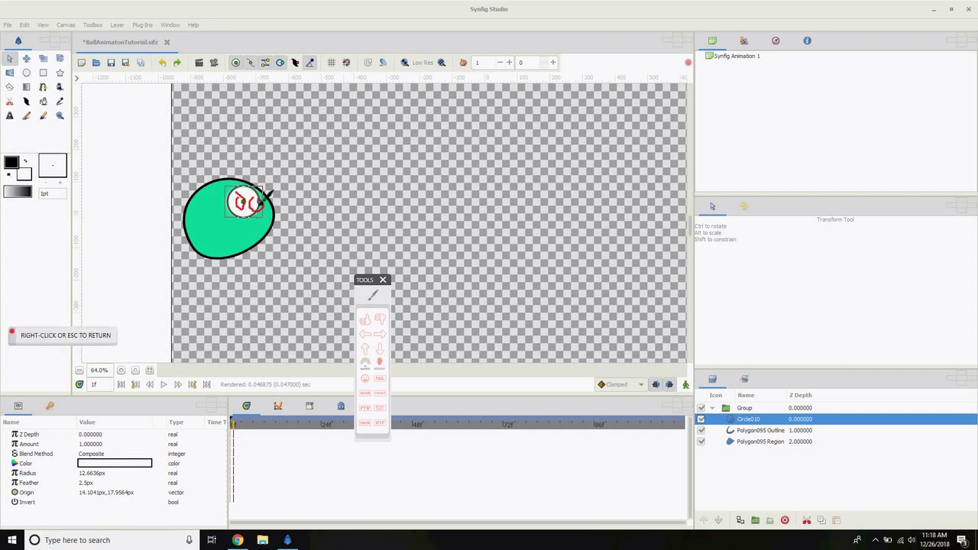
{"action": "right_click", "coordinate": [246, 237]}
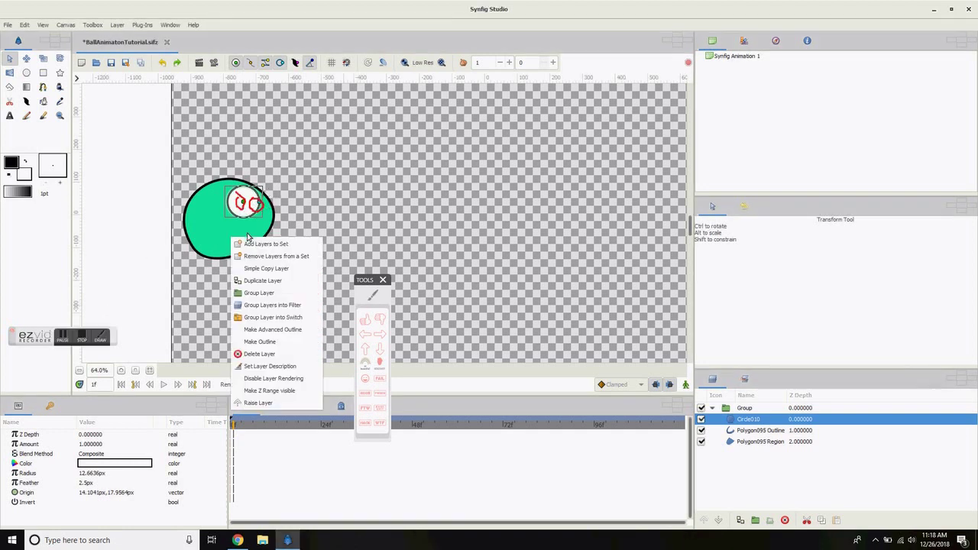
{"action": "left_click", "coordinate": [373, 293]}
{"action": "mouse_move", "coordinate": [258, 201]}
{"action": "left_mouse_down"}
{"action": "mouse_move", "coordinate": [299, 201]}
{"action": "mouse_move", "coordinate": [251, 202]}
{"action": "left_mouse_up"}
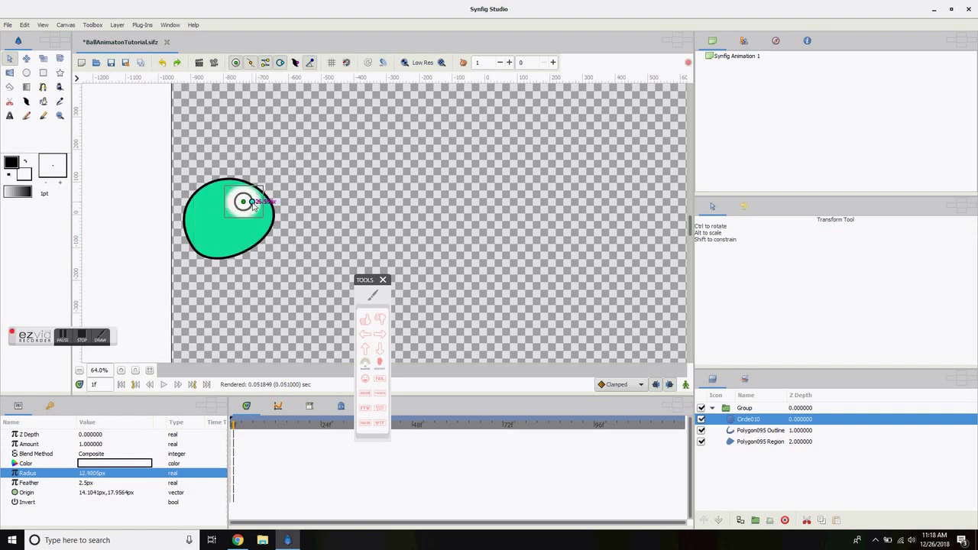
{"action": "key", "text": "ctrl+z"}
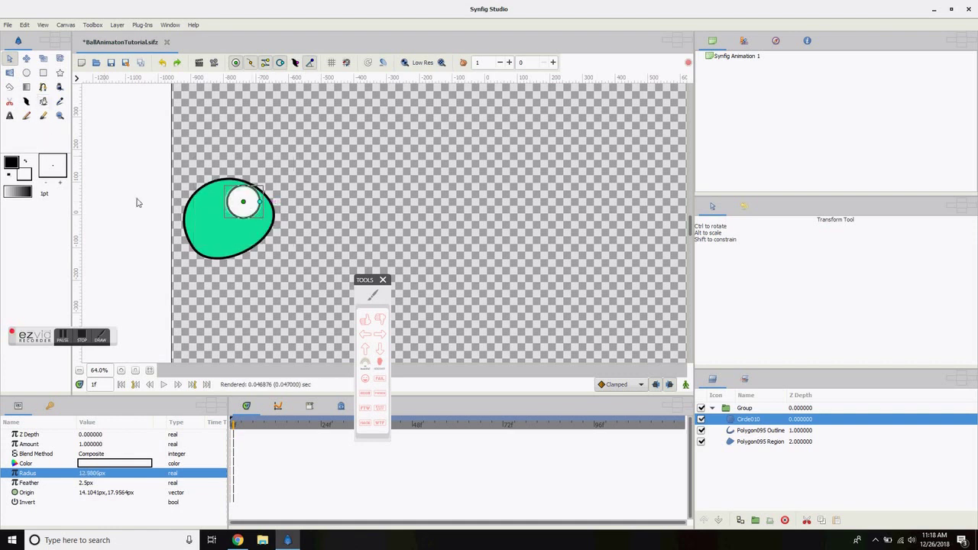
- Recolor the circle highlight to a pale mint green, #B3F4E4, matching the ball's hue
{"action": "double_click", "coordinate": [91, 464]}
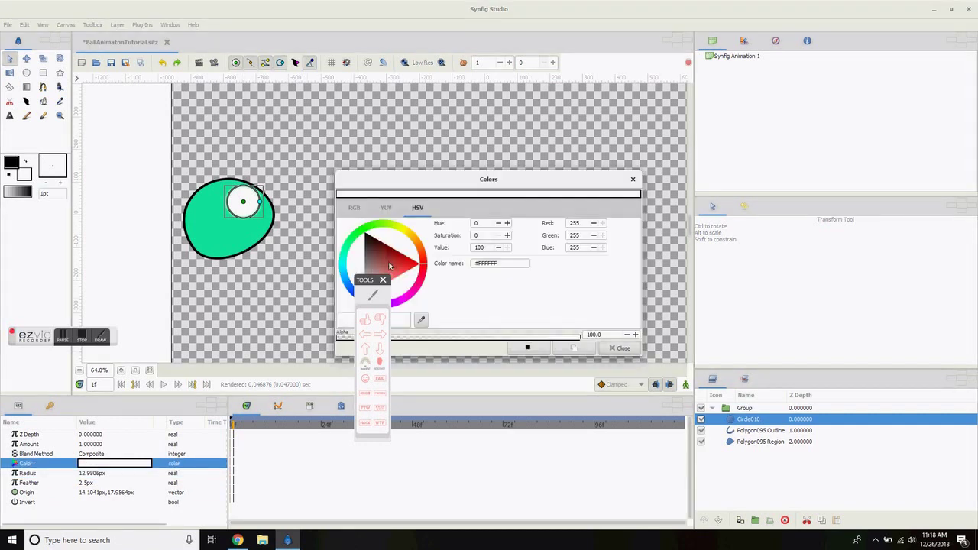
{"action": "left_click_drag", "start_coordinate": [366, 280], "coordinate": [222, 278]}
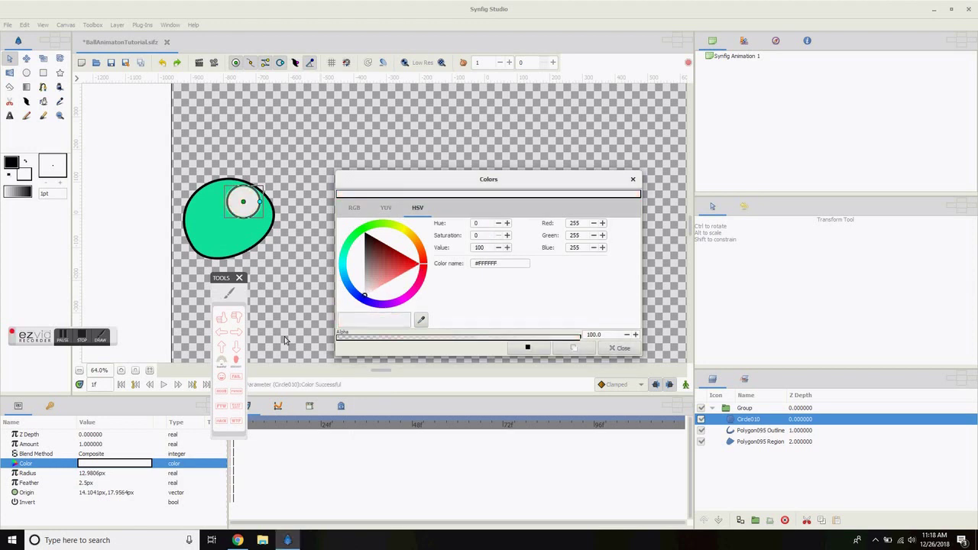
{"action": "left_click_drag", "start_coordinate": [425, 268], "coordinate": [331, 249]}
{"action": "left_click", "coordinate": [398, 246]}
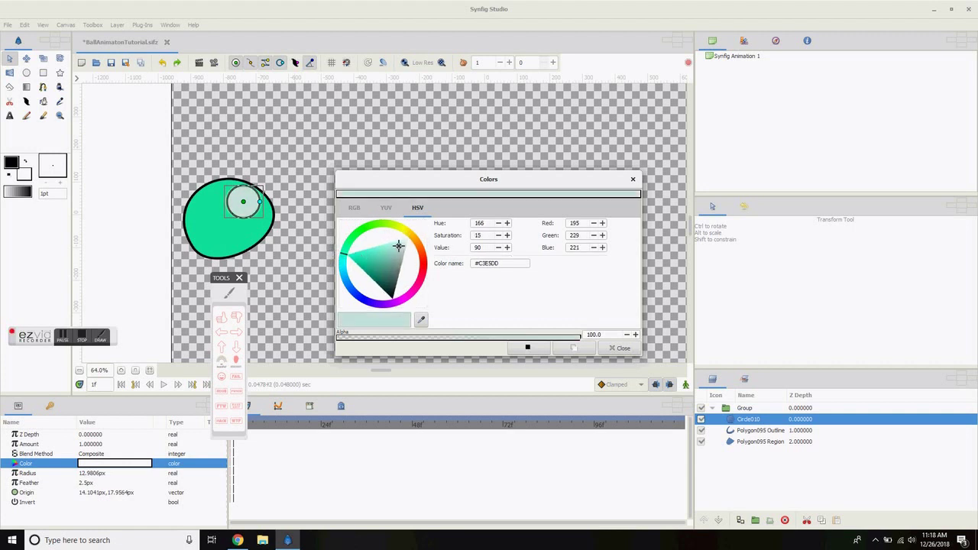
{"action": "left_click", "coordinate": [394, 243]}
{"action": "left_click", "coordinate": [392, 245]}
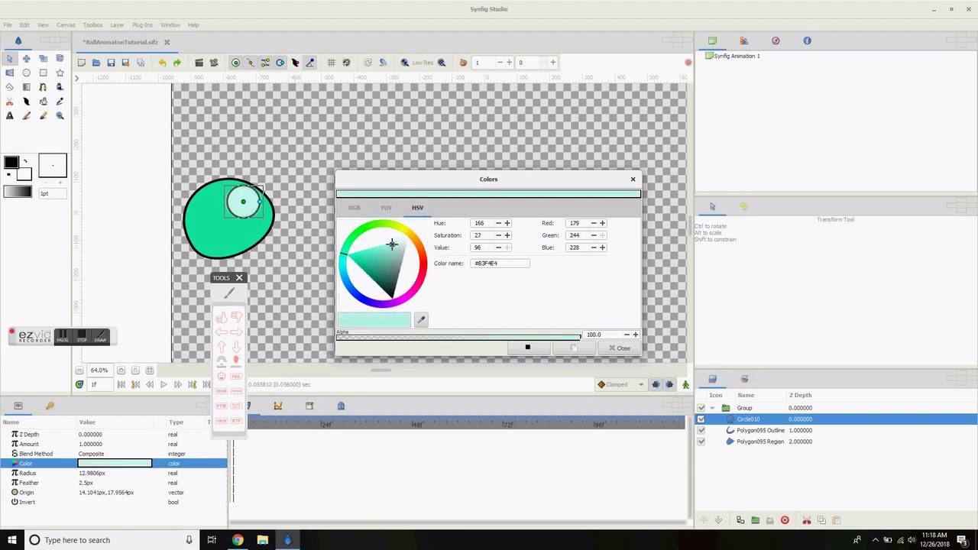
- Close the color dialog and select the pale mint highlight circle on the ball
{"action": "left_click", "coordinate": [621, 349]}
{"action": "left_click", "coordinate": [398, 289]}
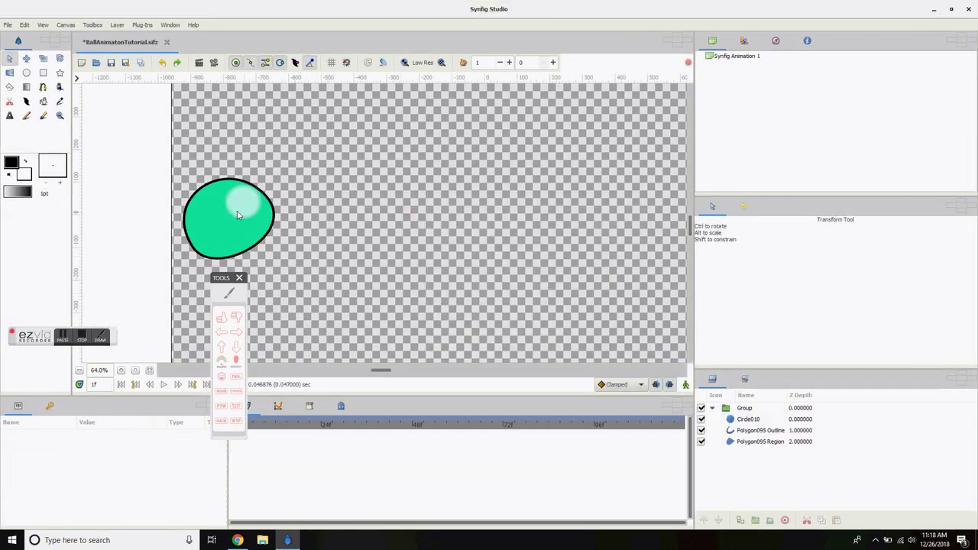
{"action": "left_click", "coordinate": [246, 205]}
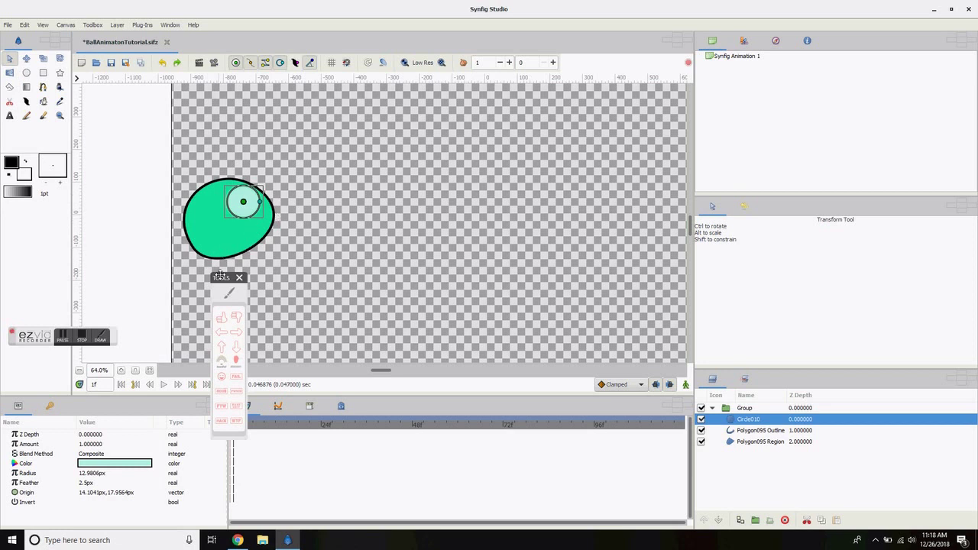
{"action": "left_click_drag", "start_coordinate": [223, 277], "coordinate": [311, 233]}
{"action": "left_click", "coordinate": [317, 250]}
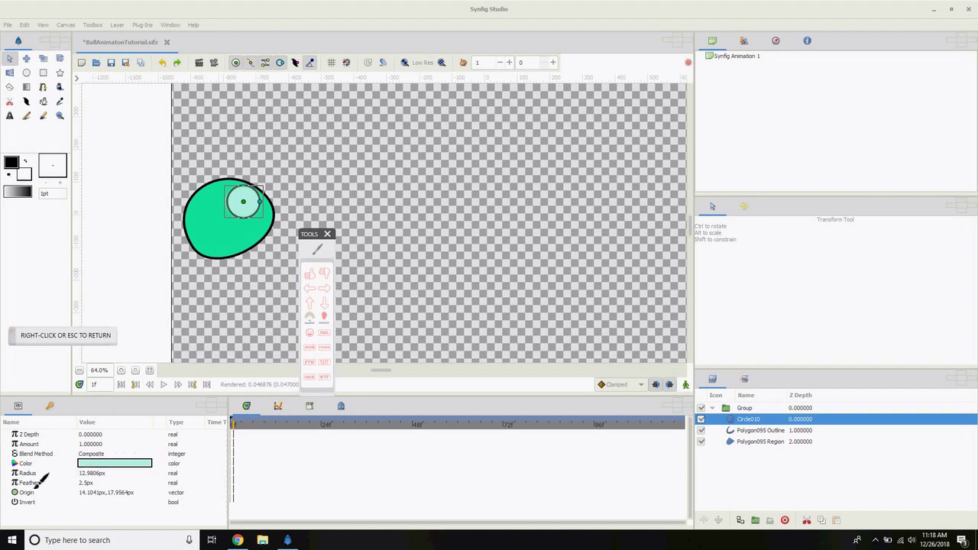
{"action": "mouse_move", "coordinate": [5, 479]}
{"action": "left_mouse_down"}
{"action": "mouse_move", "coordinate": [102, 494]}
{"action": "mouse_move", "coordinate": [98, 478]}
{"action": "mouse_move", "coordinate": [5, 479]}
{"action": "left_mouse_up"}
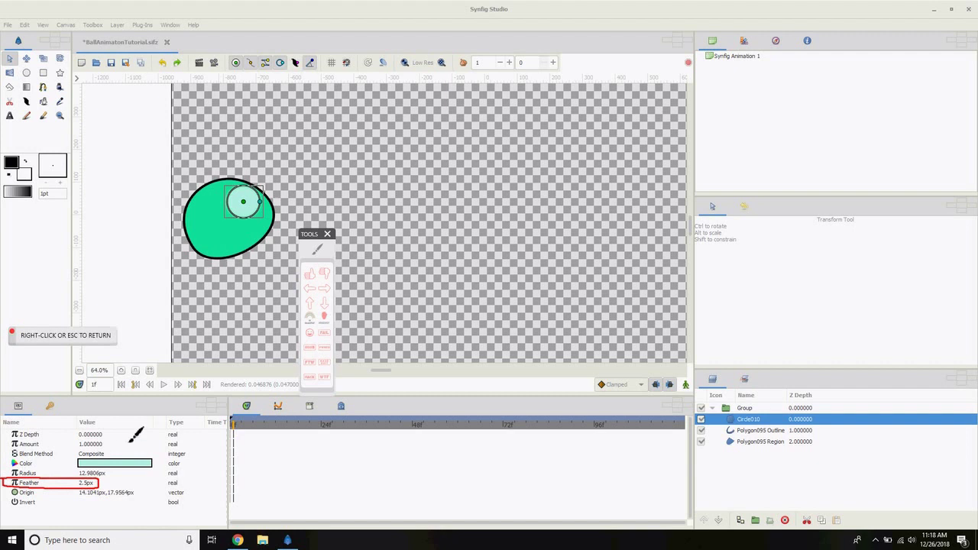
{"action": "right_click", "coordinate": [229, 294]}
- Set the highlight circle's feather to 5 px
{"action": "left_click", "coordinate": [240, 250]}
{"action": "left_click", "coordinate": [244, 201]}
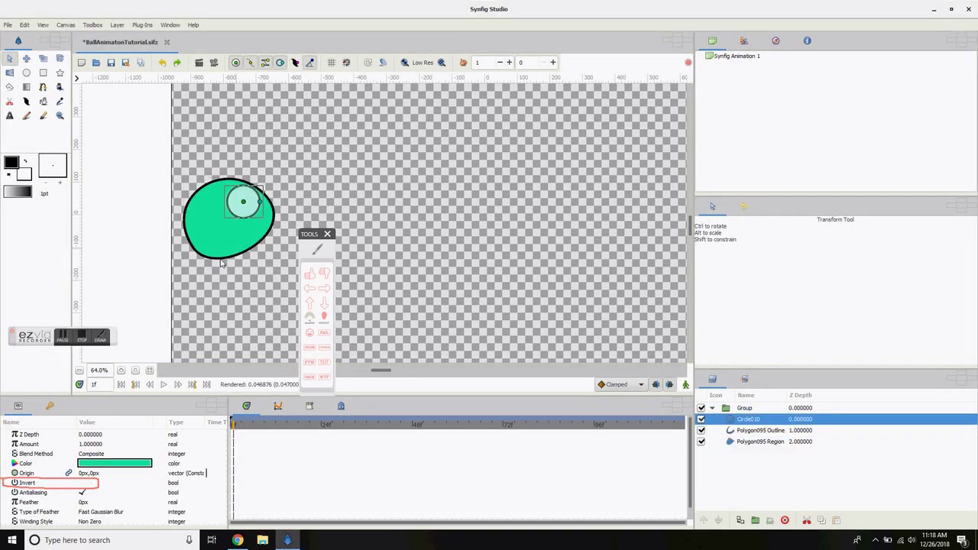
{"action": "left_click", "coordinate": [84, 485]}
{"action": "left_click", "coordinate": [86, 484]}
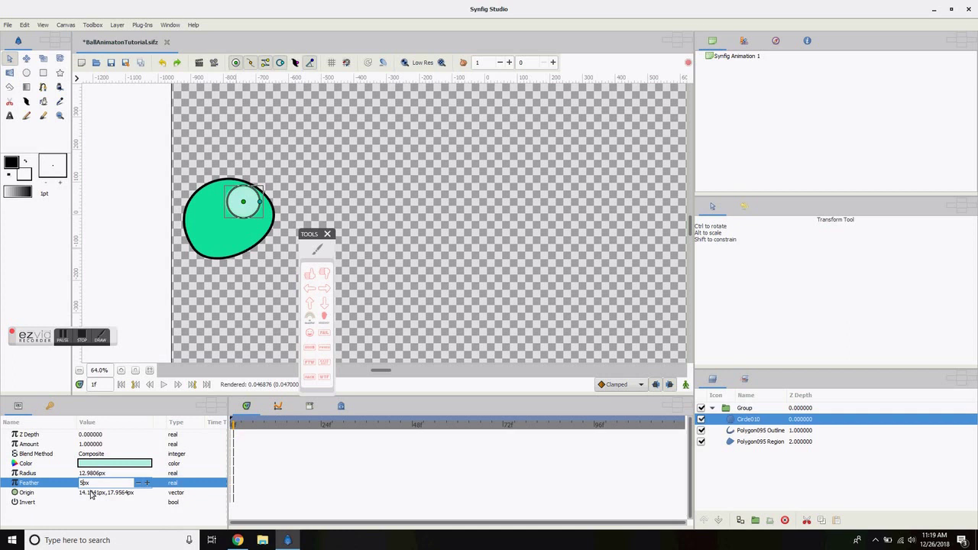
{"action": "key", "text": "Return"}
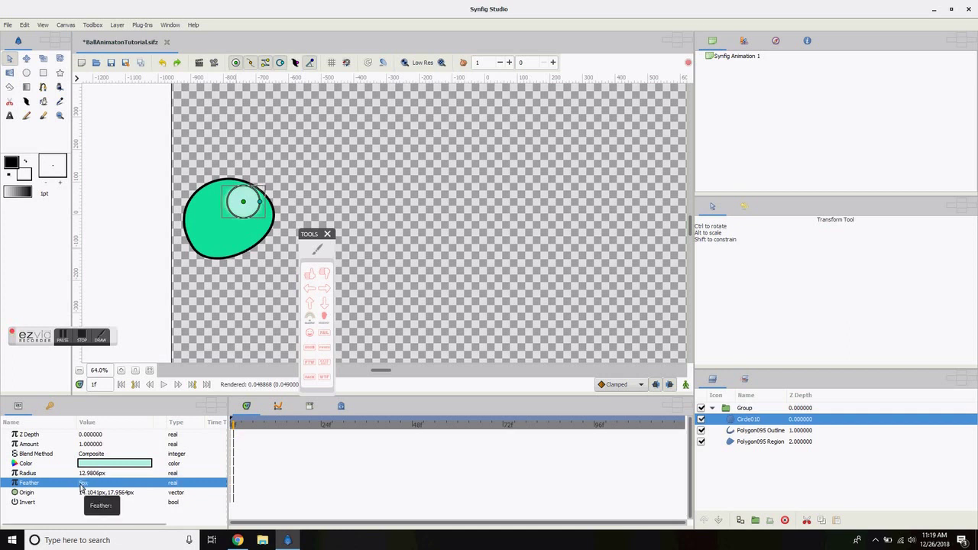
- Set the highlight circle's feather to 10 px, deselect it, and save the file
{"action": "left_click", "coordinate": [81, 483]}
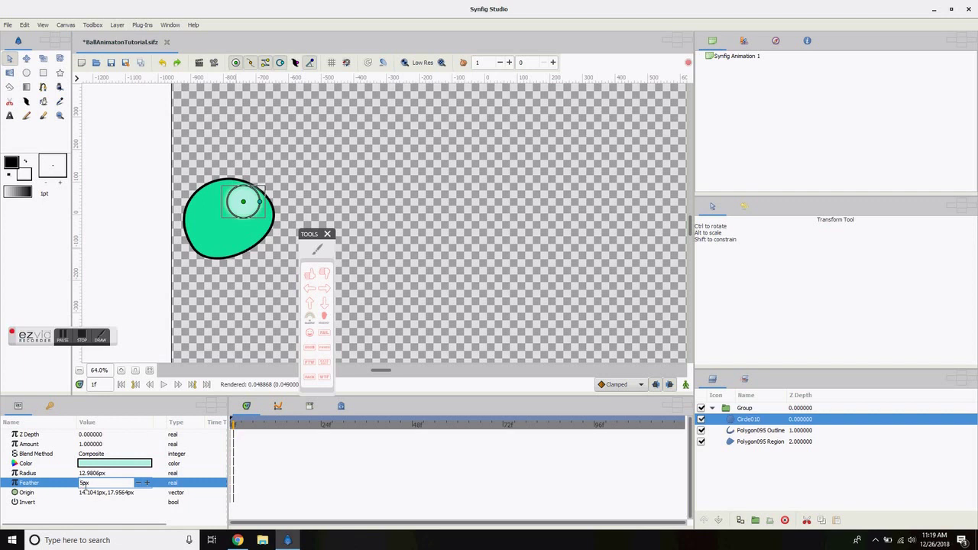
{"action": "key", "text": "BackSpace"}
{"action": "type", "text": "10"}
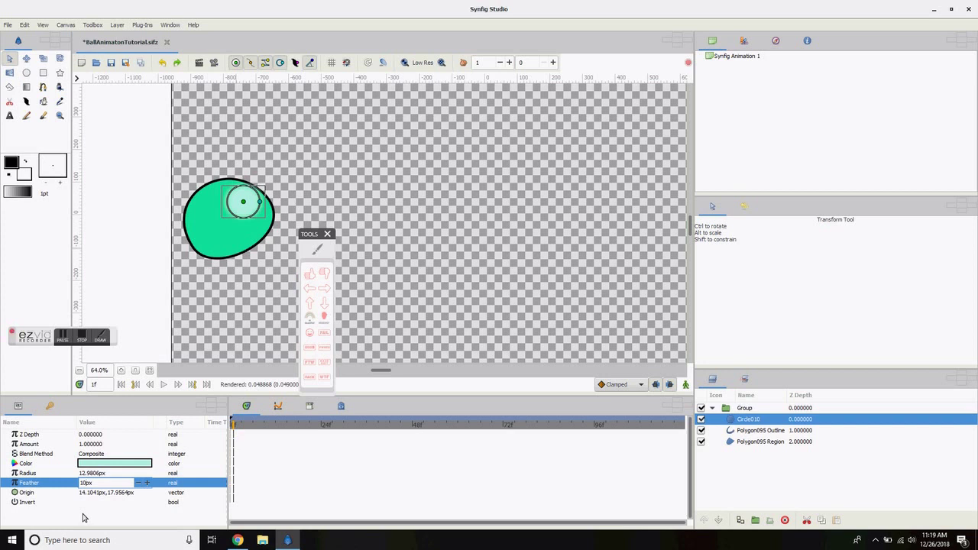
{"action": "key", "text": "Return"}
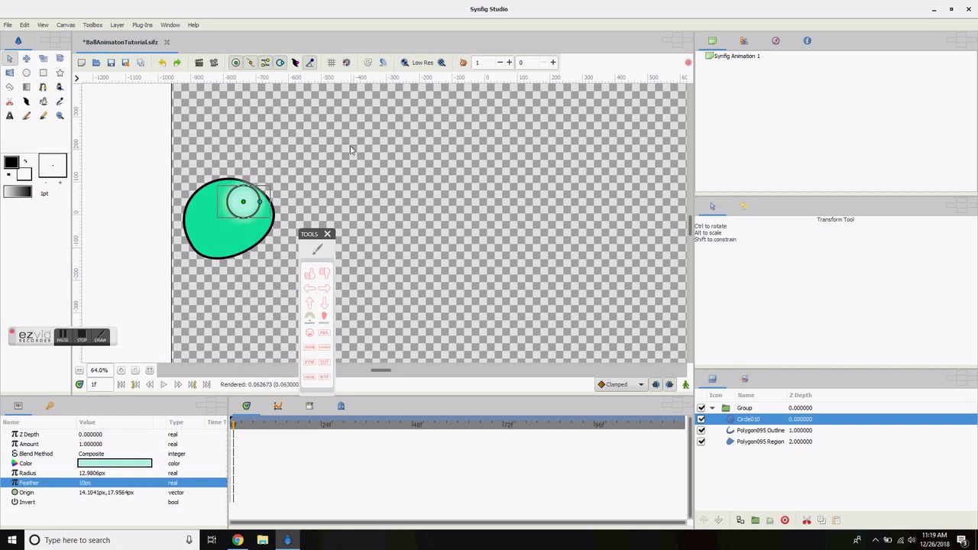
{"action": "left_click", "coordinate": [241, 281]}
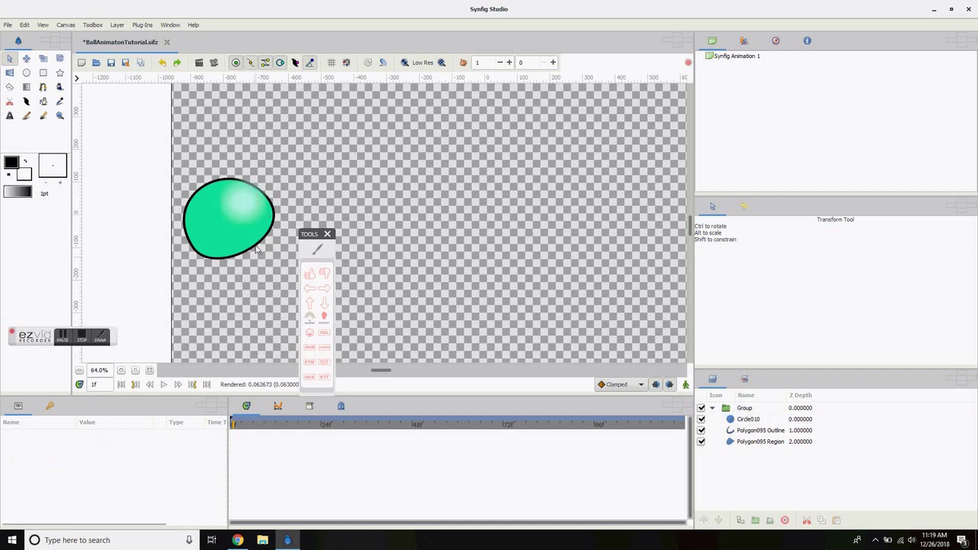
{"action": "left_click", "coordinate": [7, 25]}
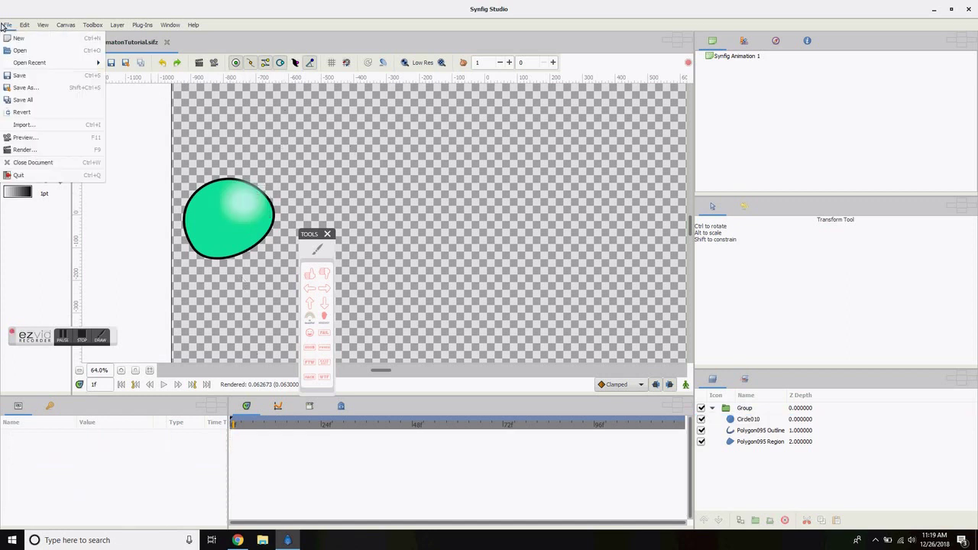
{"action": "left_click", "coordinate": [20, 75]}
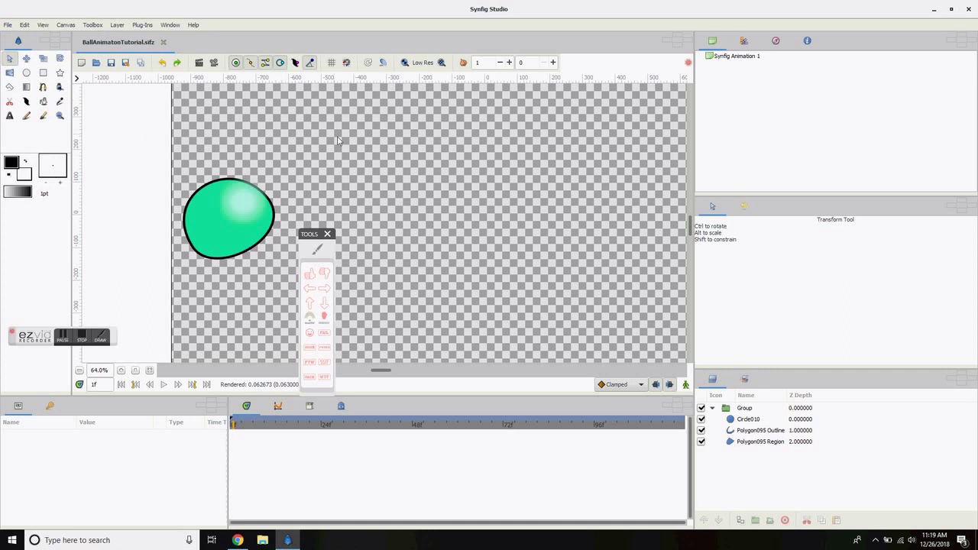
- Draw a narrow white triangular polygon with a region and an outline along the ball's lower-left edge, above the ball's outline layer
{"action": "left_click", "coordinate": [215, 233]}
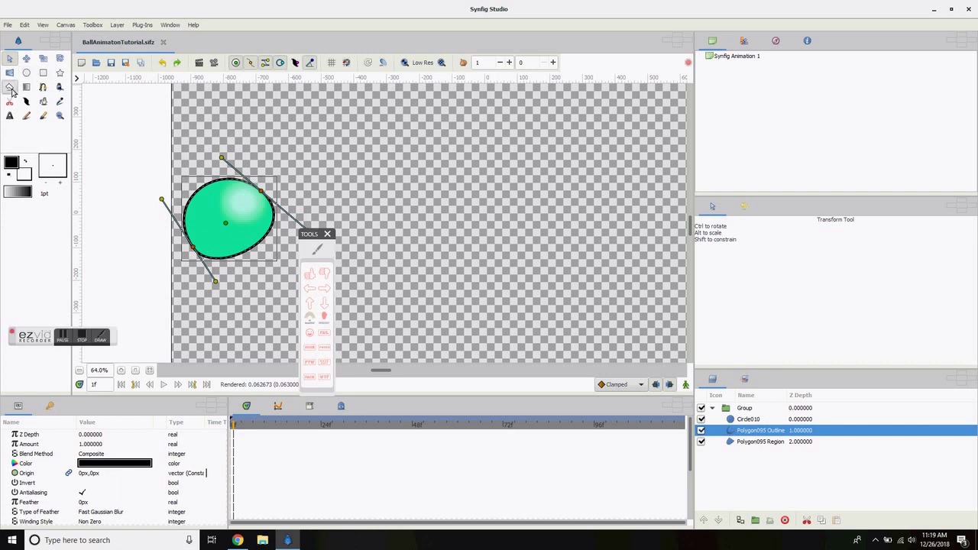
{"action": "left_click", "coordinate": [10, 87]}
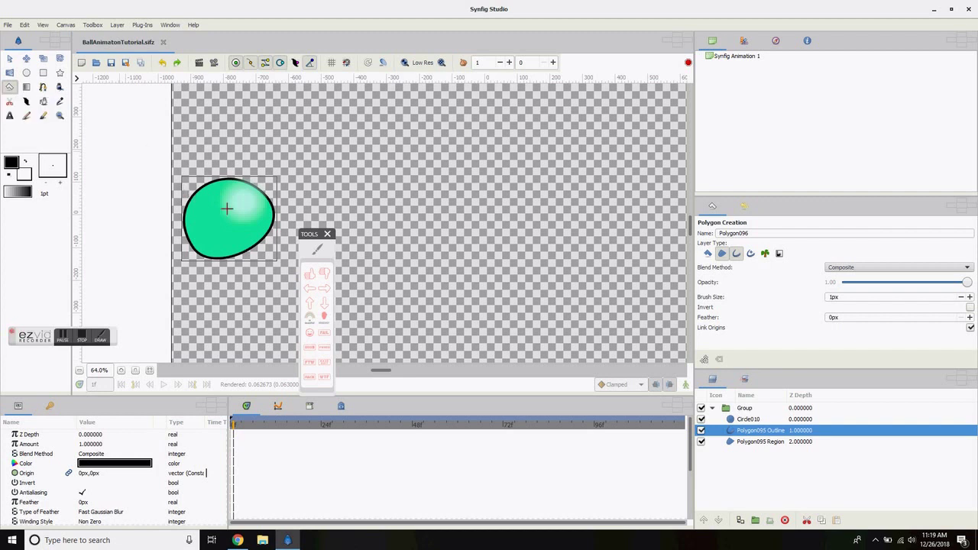
{"action": "left_click", "coordinate": [190, 200]}
{"action": "left_click", "coordinate": [202, 256]}
{"action": "left_click", "coordinate": [187, 229]}
{"action": "left_click", "coordinate": [211, 256]}
{"action": "left_click", "coordinate": [192, 201]}
{"action": "key", "text": "alt+a"}
- Rename the ball's fill layer to "Ball Region" and its outline layer to "Ball Outline"
{"action": "left_click", "coordinate": [761, 430]}
{"action": "left_click", "coordinate": [761, 452]}
{"action": "left_click", "coordinate": [761, 430]}
{"action": "left_click", "coordinate": [759, 465]}
{"action": "left_click", "coordinate": [758, 464]}
{"action": "type", "text": "Ball Region"}
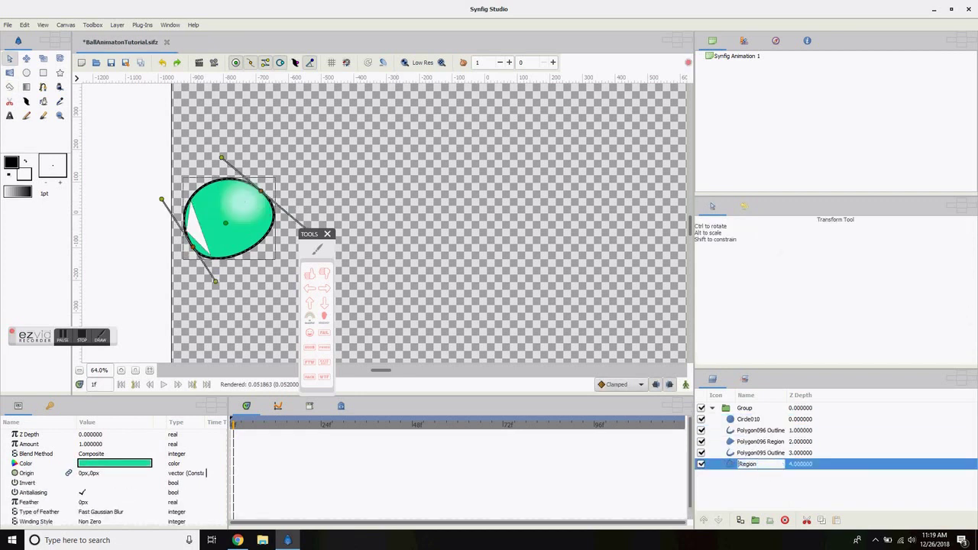
{"action": "key", "text": "Return"}
{"action": "double_click", "coordinate": [761, 453]}
{"action": "left_click_drag", "start_coordinate": [766, 453], "coordinate": [620, 447]}
{"action": "type", "text": "Ball"}
{"action": "key", "text": "Return"}
- Rename the new polygon's region layer to "BallShade Region" and delete the polygon's separate outline layer
{"action": "double_click", "coordinate": [763, 442]}
{"action": "left_click_drag", "start_coordinate": [766, 442], "coordinate": [599, 436]}
{"action": "type", "text": "BallShade"}
{"action": "left_click", "coordinate": [760, 430]}
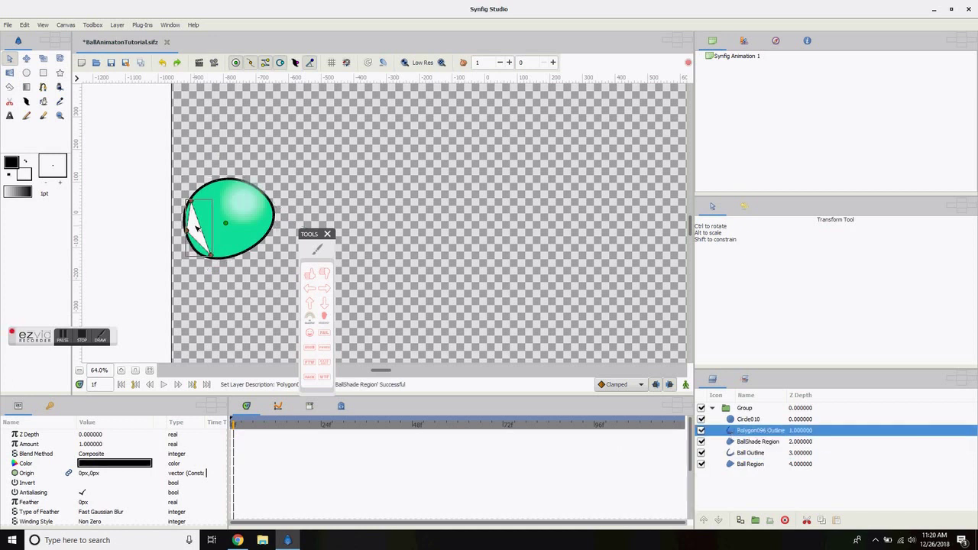
{"action": "left_click", "coordinate": [785, 519]}
{"action": "left_click", "coordinate": [755, 431]}
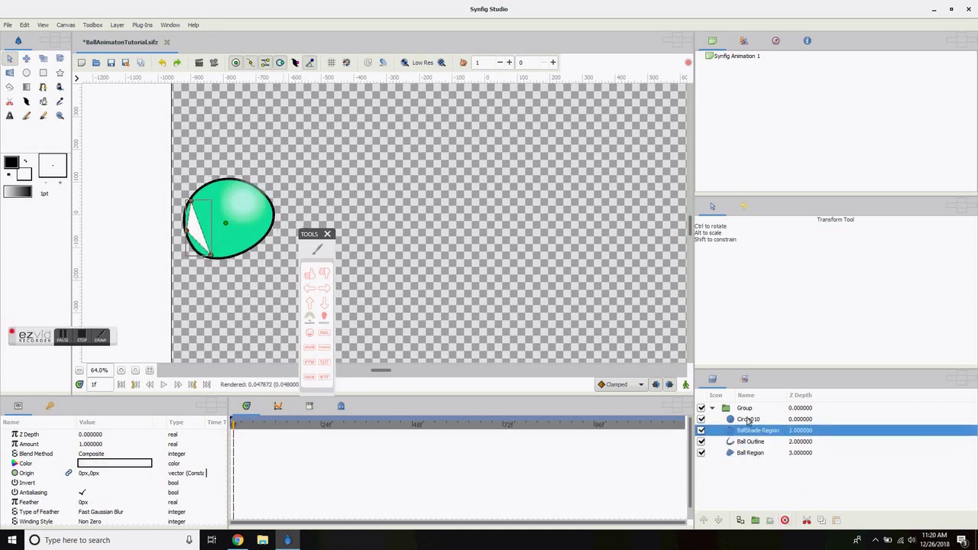
- Rename the highlight circle's layer to "ShadeCircle010"
{"action": "double_click", "coordinate": [750, 420]}
{"action": "left_click", "coordinate": [738, 420]}
{"action": "type", "text": "Shade"}
{"action": "key", "text": "Return"}
- Recolor the BallShade Region layer to a dark blue
{"action": "left_click", "coordinate": [754, 431]}
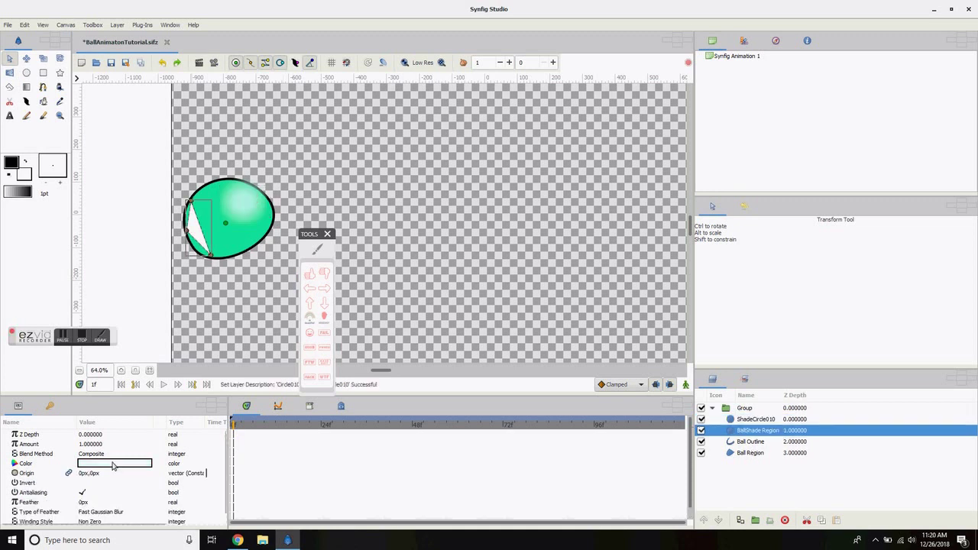
{"action": "double_click", "coordinate": [112, 463]}
{"action": "left_click_drag", "start_coordinate": [44, 339], "coordinate": [285, 509]}
{"action": "mouse_move", "coordinate": [374, 287]}
{"action": "left_mouse_down"}
{"action": "mouse_move", "coordinate": [350, 297]}
{"action": "mouse_move", "coordinate": [358, 300]}
{"action": "mouse_move", "coordinate": [351, 290]}
{"action": "mouse_move", "coordinate": [382, 279]}
{"action": "mouse_move", "coordinate": [346, 278]}
{"action": "mouse_move", "coordinate": [377, 278]}
{"action": "left_mouse_up"}
{"action": "left_click", "coordinate": [619, 350]}
- Curve the edges of the blue shade shape with tangent handles so it follows the ball's lower-left outline
{"action": "left_click_drag", "start_coordinate": [197, 252], "coordinate": [183, 220]}
{"action": "left_click_drag", "start_coordinate": [211, 255], "coordinate": [205, 253]}
{"action": "left_click_drag", "start_coordinate": [211, 254], "coordinate": [215, 259]}
{"action": "left_click", "coordinate": [344, 285]}
- Set the feather of the blue shade region to 10 px and deselect it
{"action": "left_click", "coordinate": [196, 243]}
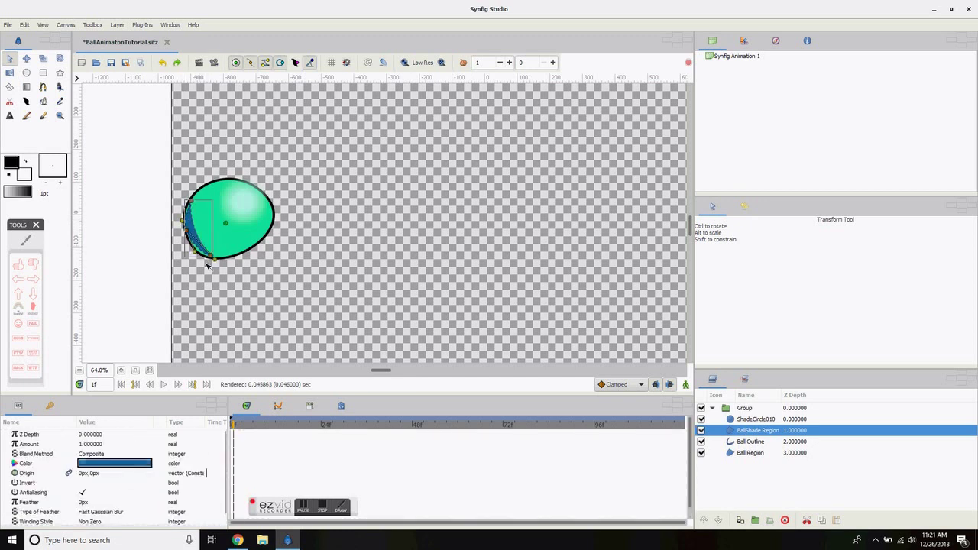
{"action": "scroll", "coordinate": [97, 474], "scroll_direction": "down", "scroll_amount": 1}
{"action": "left_click", "coordinate": [18, 280]}
{"action": "left_click", "coordinate": [99, 481]}
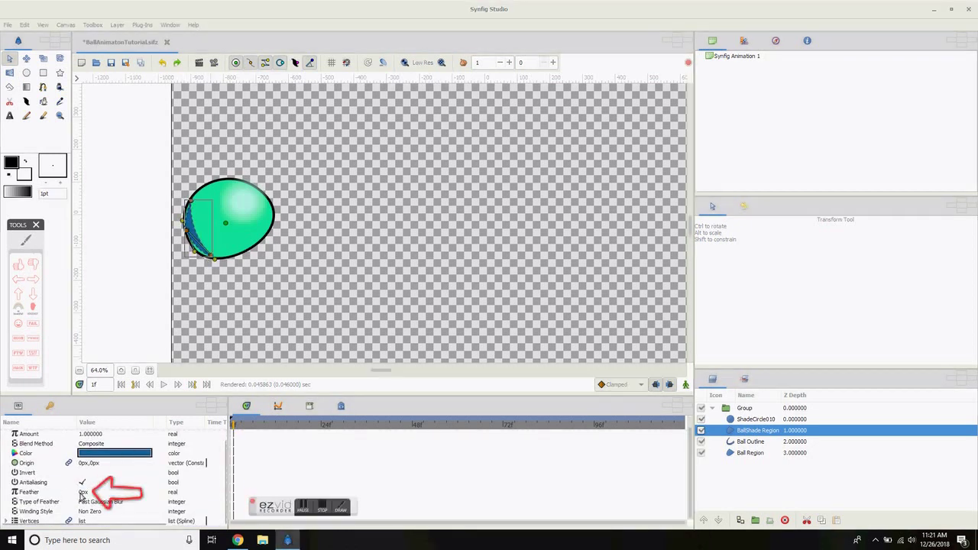
{"action": "left_click", "coordinate": [90, 497]}
{"action": "type", "text": "10"}
{"action": "key", "text": "Return"}
{"action": "left_click", "coordinate": [337, 253]}
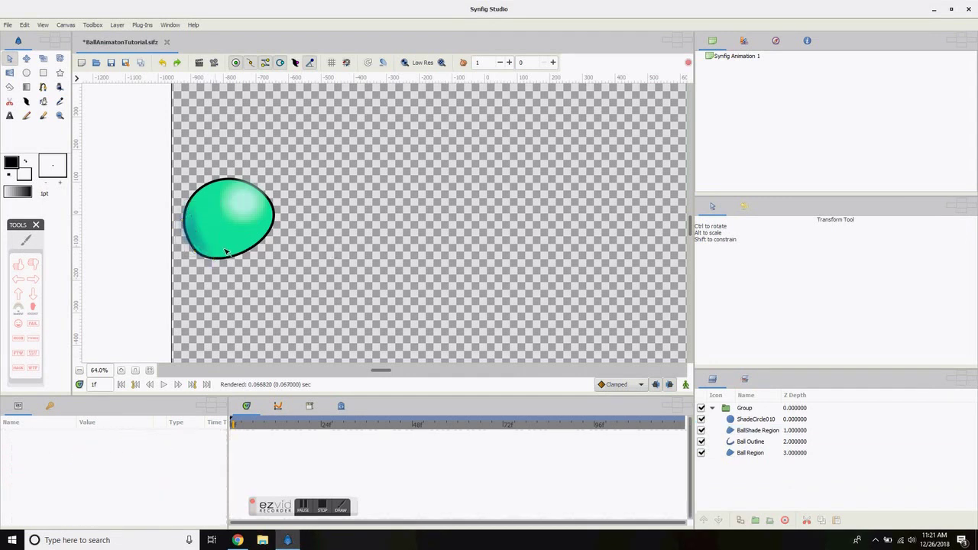
- Select the feathered shade region and slightly adjust the tangent at its lower corner, leaving nothing selected
{"action": "left_click", "coordinate": [204, 240]}
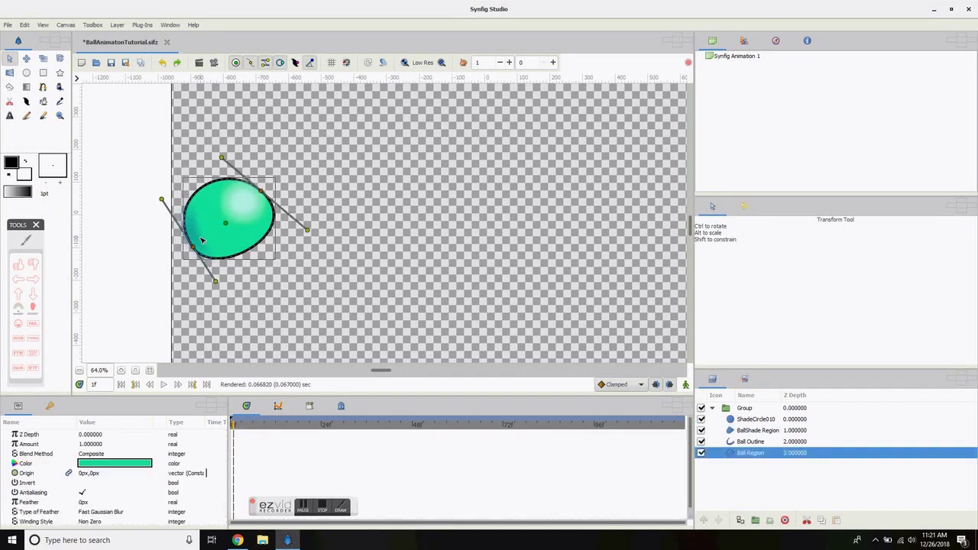
{"action": "left_click", "coordinate": [201, 239]}
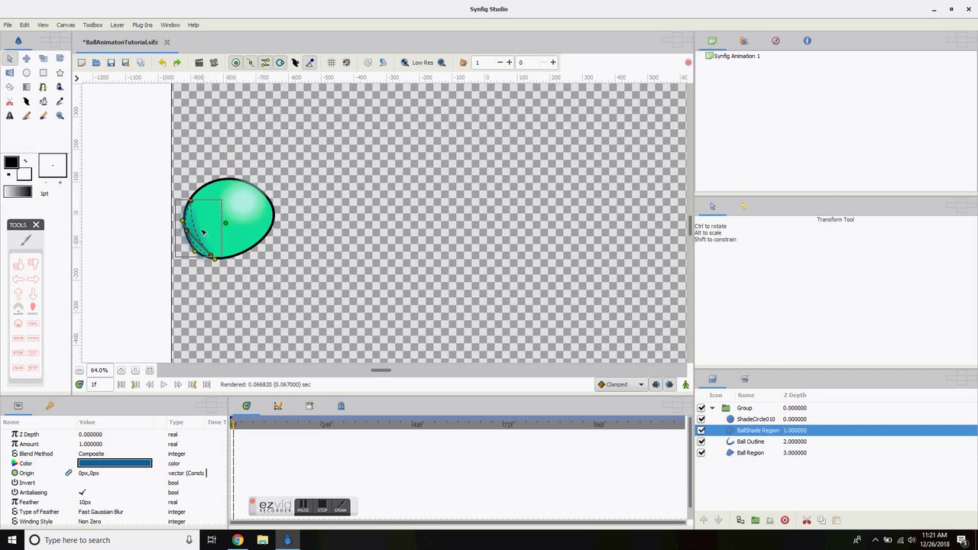
{"action": "left_click_drag", "start_coordinate": [214, 258], "coordinate": [217, 259]}
{"action": "left_click", "coordinate": [339, 264]}
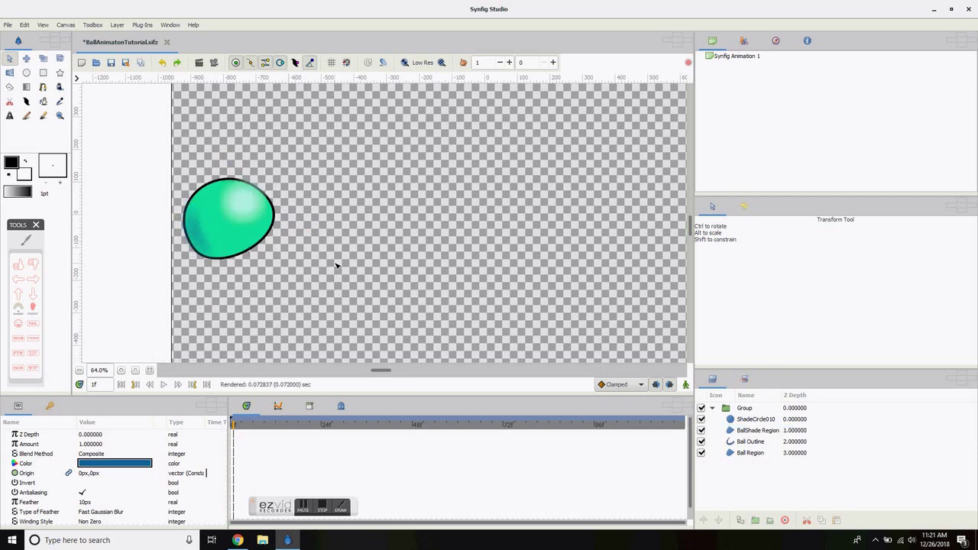
- Pull in the ball's right side to make it rounder and move the highlight circle to about 7.6 px, 14.5 px
{"action": "scroll", "coordinate": [374, 283], "scroll_direction": "down", "scroll_amount": 2}
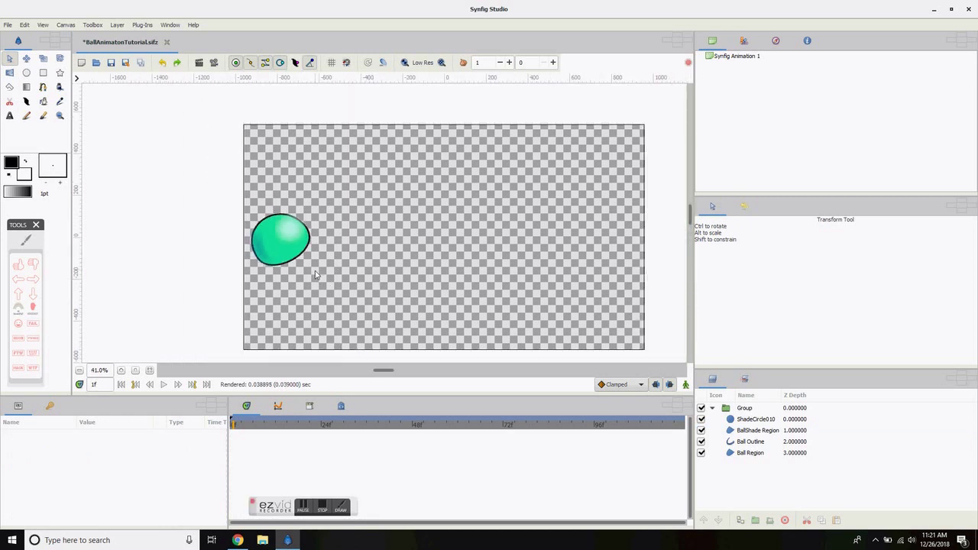
{"action": "scroll", "coordinate": [316, 275], "scroll_direction": "down", "scroll_amount": 1}
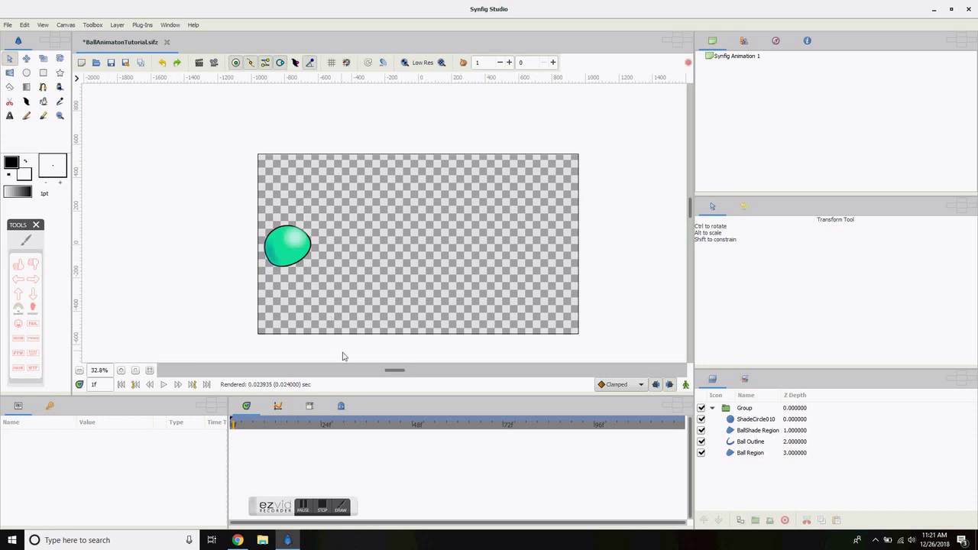
{"action": "left_click", "coordinate": [309, 252]}
{"action": "left_click_drag", "start_coordinate": [327, 253], "coordinate": [290, 240]}
{"action": "left_click", "coordinate": [334, 268]}
{"action": "left_click", "coordinate": [295, 240]}
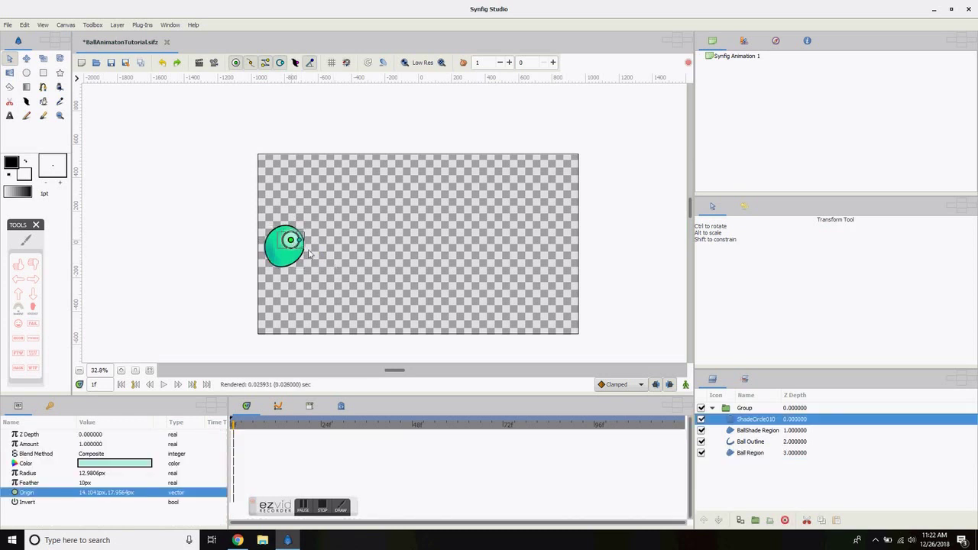
{"action": "left_click", "coordinate": [341, 255]}
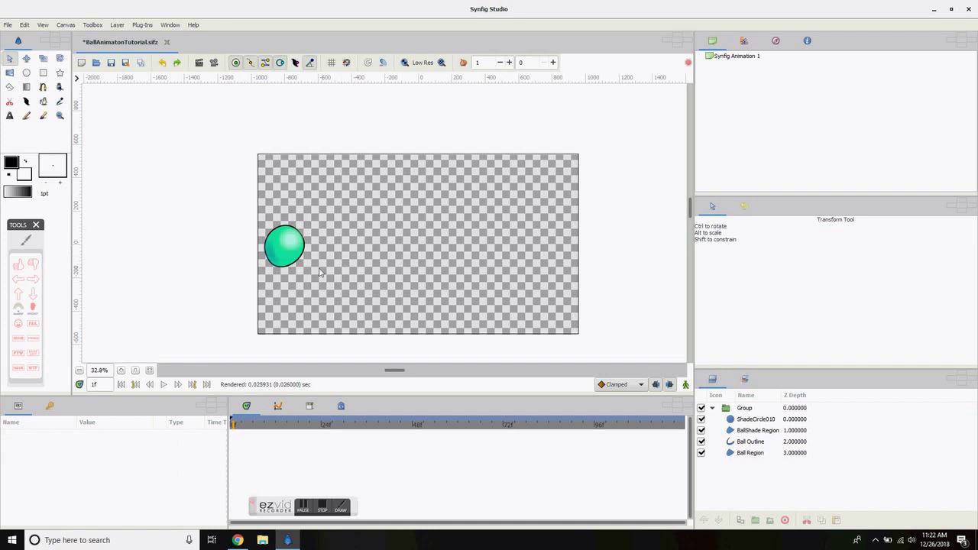
- Select the highlight circle on the reshaped ball
{"action": "left_click", "coordinate": [278, 250]}
{"action": "left_click", "coordinate": [291, 239]}
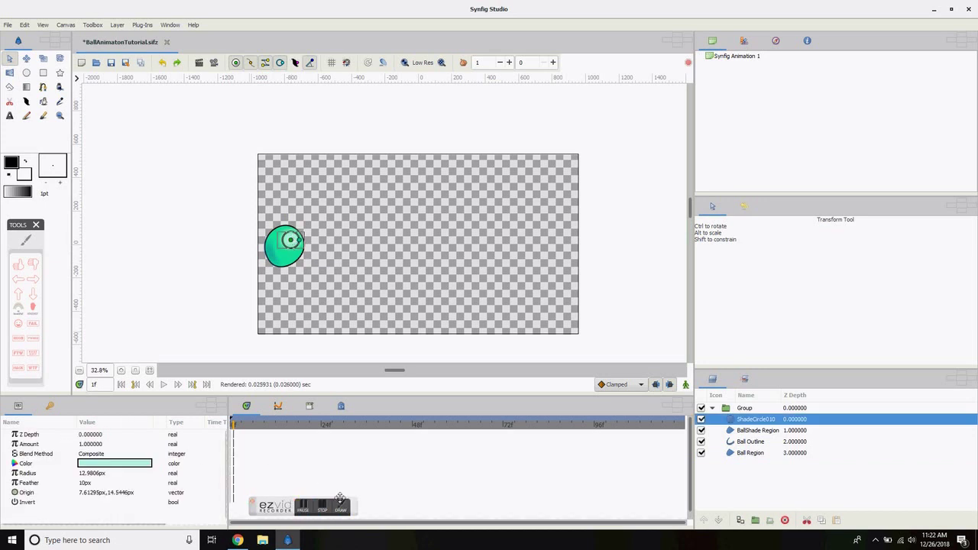
{"action": "left_click", "coordinate": [25, 236]}
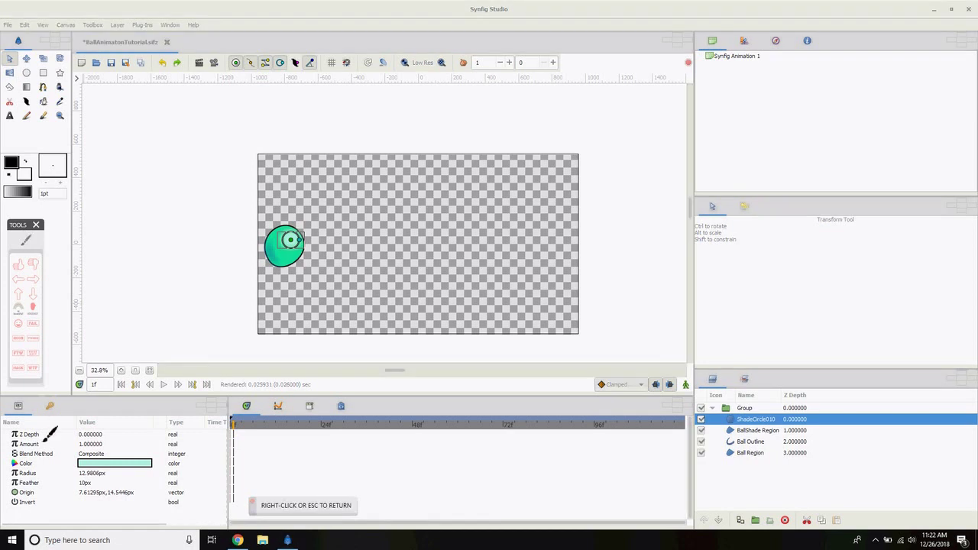
{"action": "mouse_move", "coordinate": [10, 439]}
{"action": "left_mouse_down"}
{"action": "mouse_move", "coordinate": [108, 454]}
{"action": "mouse_move", "coordinate": [107, 440]}
{"action": "mouse_move", "coordinate": [10, 441]}
{"action": "left_mouse_up"}
{"action": "right_click", "coordinate": [97, 300]}
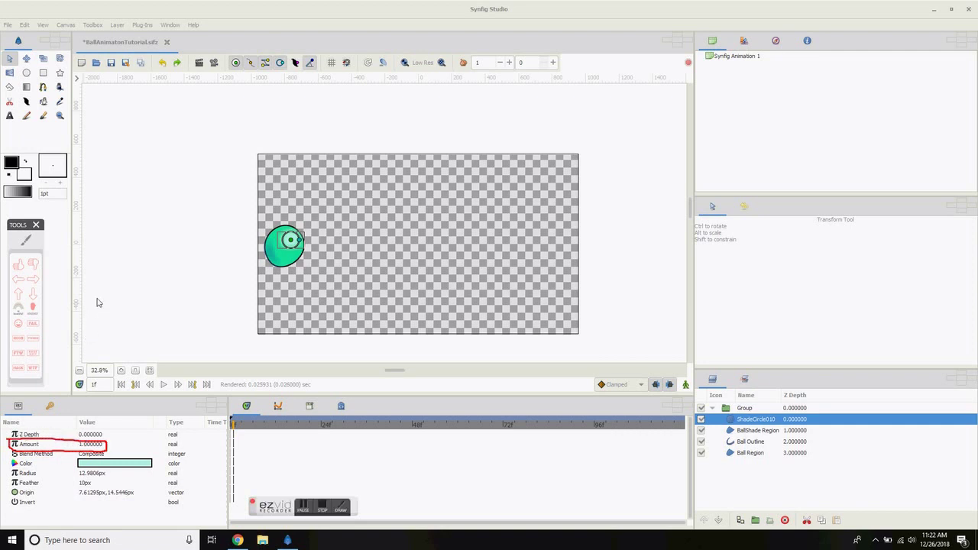
{"action": "left_click", "coordinate": [18, 280]}
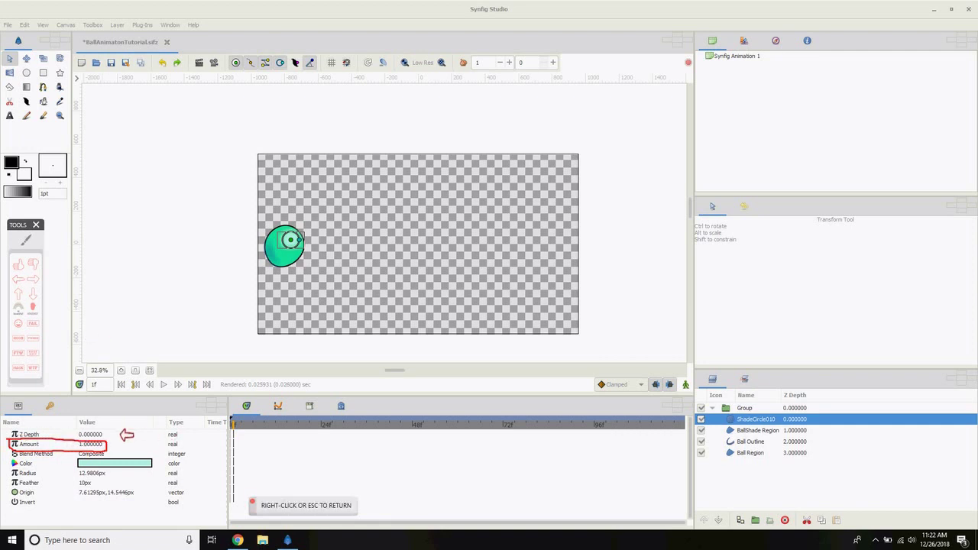
{"action": "left_click", "coordinate": [132, 443]}
{"action": "right_click", "coordinate": [132, 443]}
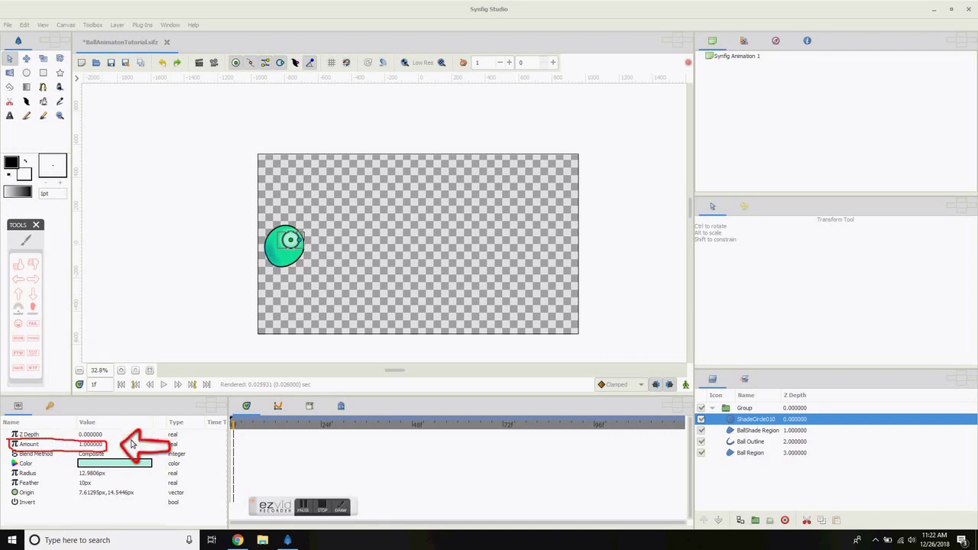
- Set the highlight circle's amount to 0.7 and deselect it
{"action": "double_click", "coordinate": [86, 444]}
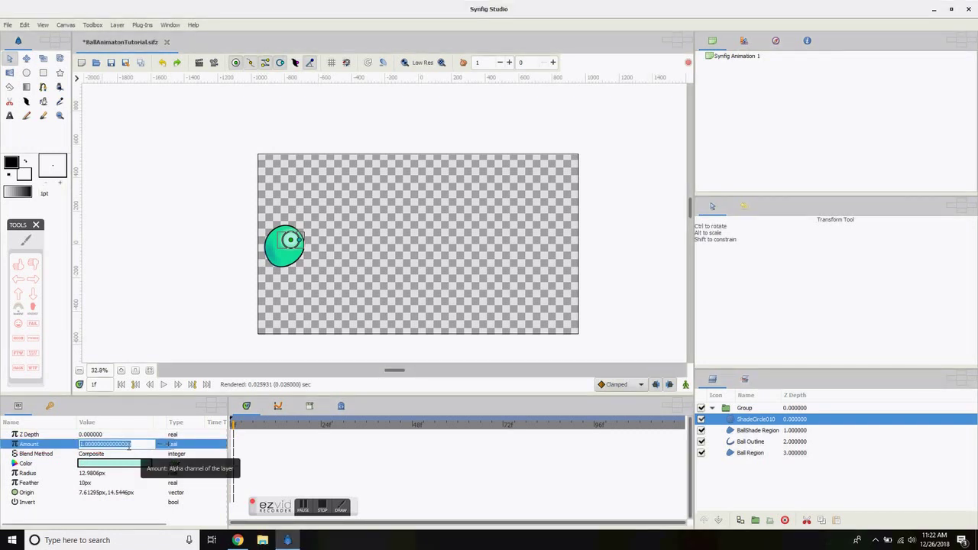
{"action": "key", "text": "BackSpace"}
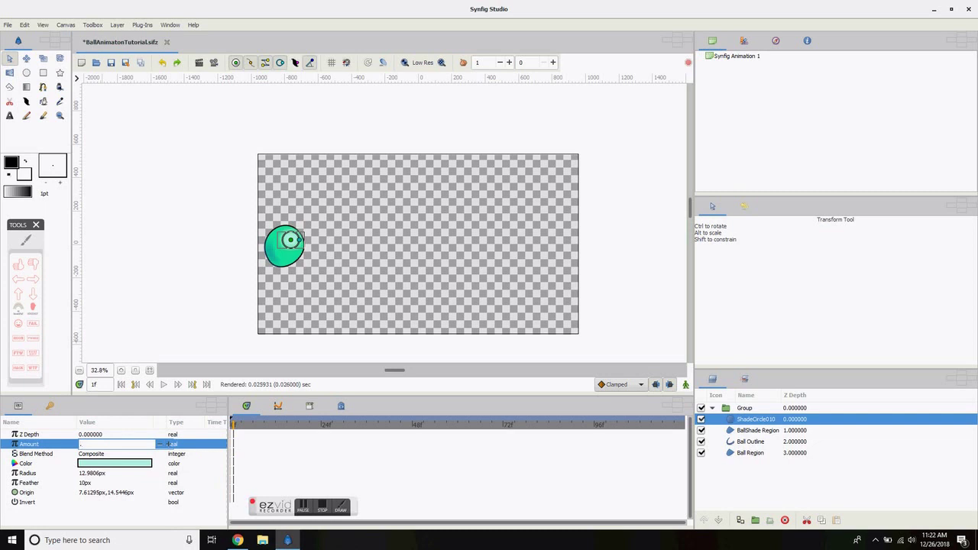
{"action": "key", "text": "Return"}
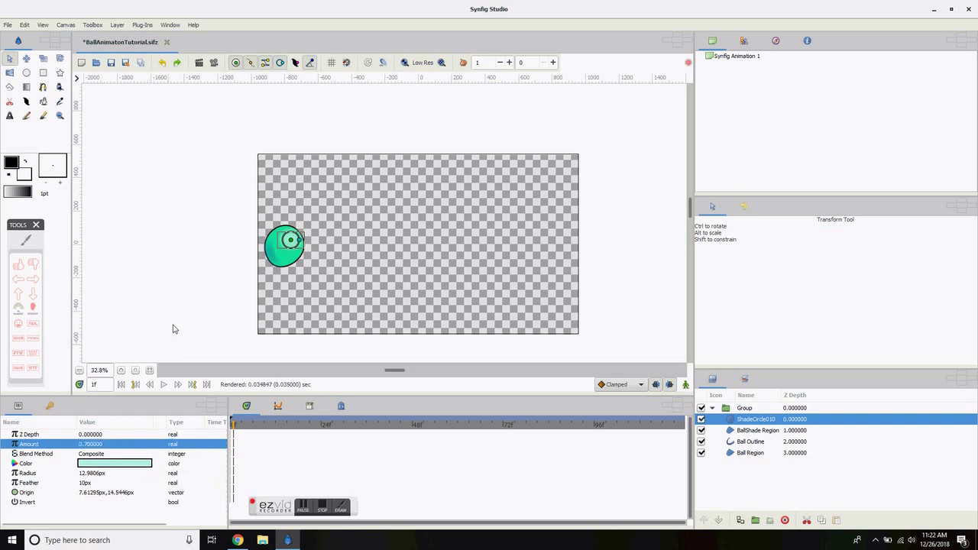
{"action": "left_click", "coordinate": [191, 294]}
- Set the amount of the ball's shade region to 0.5 and deselect it
{"action": "left_click", "coordinate": [752, 453]}
{"action": "left_click", "coordinate": [757, 433]}
{"action": "left_click", "coordinate": [93, 443]}
{"action": "type", "text": ".5"}
{"action": "key", "text": "Return"}
{"action": "left_click", "coordinate": [325, 254]}
{"action": "scroll", "coordinate": [324, 254], "scroll_direction": "up", "scroll_amount": 2}
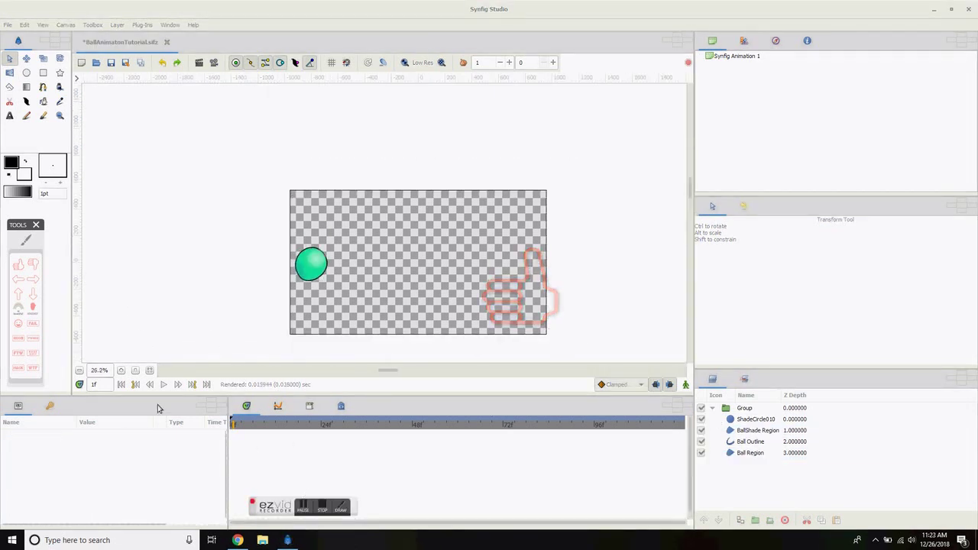
- Play back the bouncing ball animation, select the ball's group, and play it again
{"action": "left_click", "coordinate": [163, 385]}
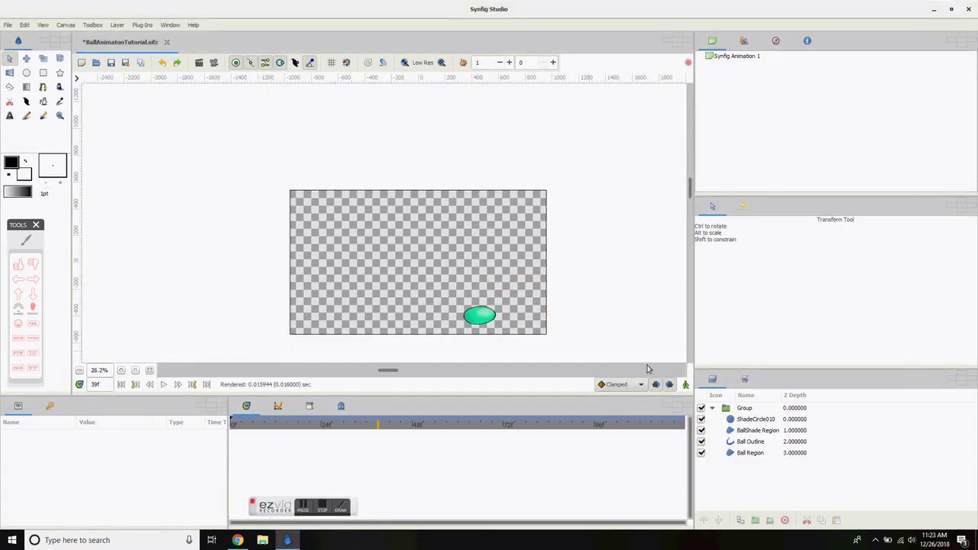
{"action": "left_click", "coordinate": [726, 413]}
{"action": "left_click", "coordinate": [738, 454]}
{"action": "left_click", "coordinate": [738, 412]}
{"action": "left_click", "coordinate": [163, 385]}
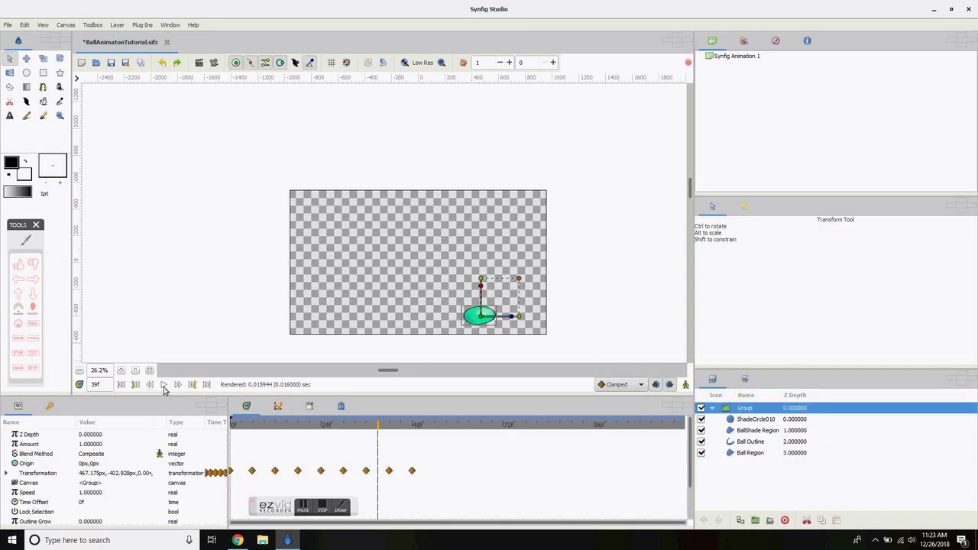
- Set the canvas end time to 49f in the canvas properties and apply the change
{"action": "left_click", "coordinate": [66, 25]}
{"action": "left_click", "coordinate": [79, 38]}
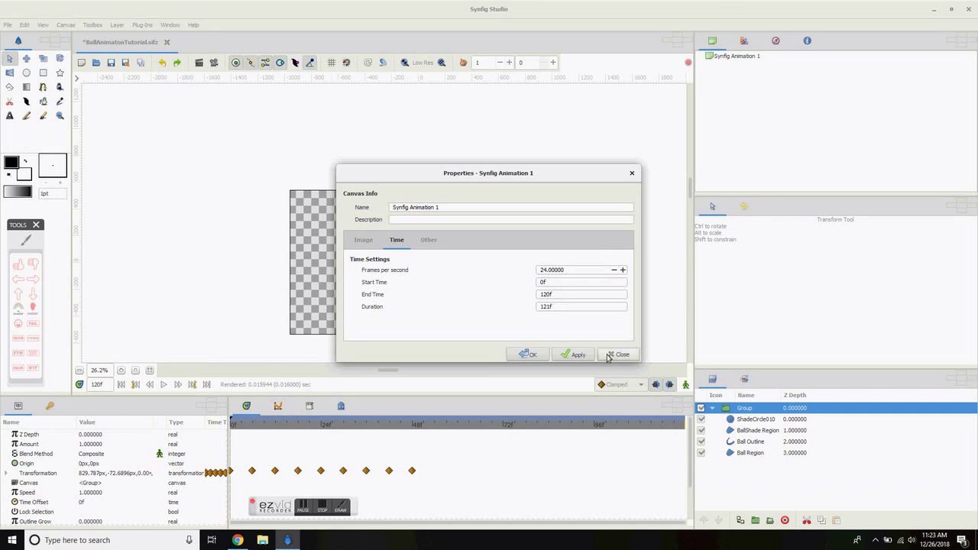
{"action": "left_click", "coordinate": [555, 294]}
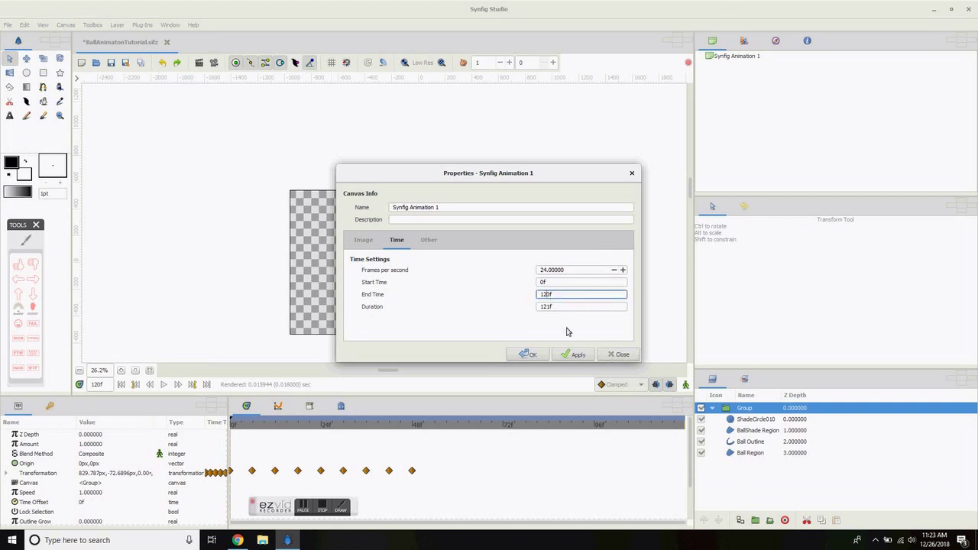
{"action": "left_click_drag", "start_coordinate": [549, 295], "coordinate": [521, 298]}
{"action": "left_click", "coordinate": [361, 246]}
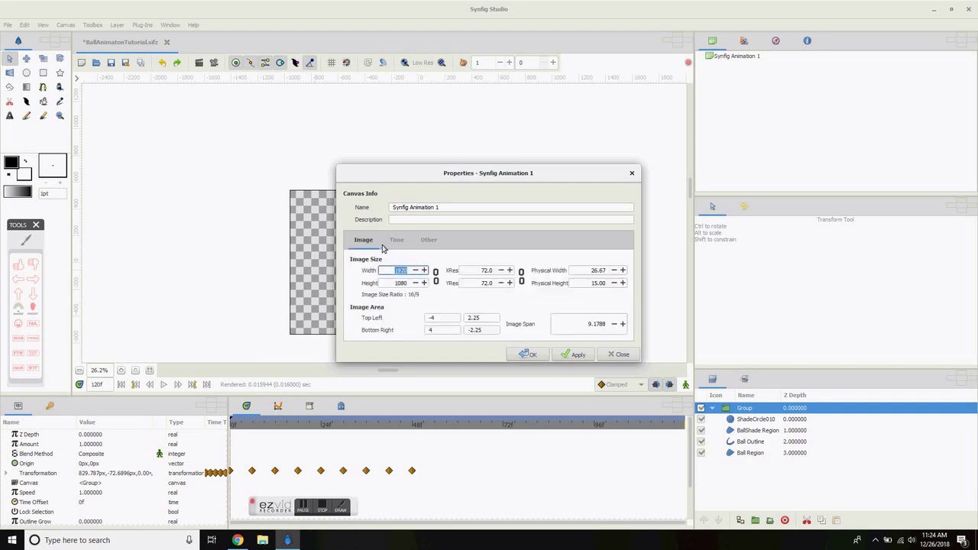
{"action": "left_click", "coordinate": [391, 245]}
{"action": "left_click", "coordinate": [345, 244]}
{"action": "left_click", "coordinate": [577, 355]}
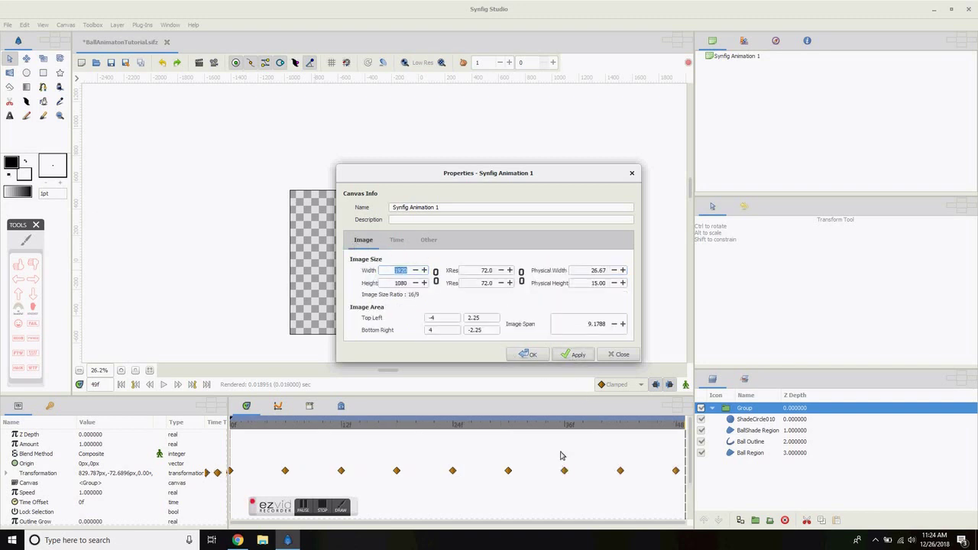
{"action": "left_click", "coordinate": [620, 356]}
- Save the ball animation file
{"action": "left_click_drag", "start_coordinate": [260, 504], "coordinate": [108, 335]}
{"action": "left_click", "coordinate": [8, 24]}
{"action": "left_click", "coordinate": [27, 76]}
- Open the render settings, choose gif as the render target and set the quality to 5
{"action": "left_click", "coordinate": [8, 25]}
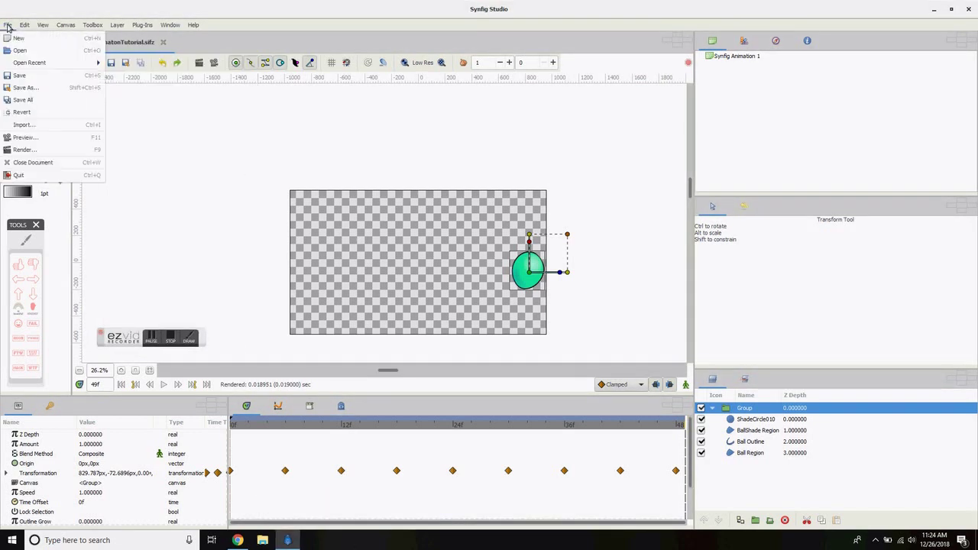
{"action": "left_click", "coordinate": [74, 149]}
{"action": "left_click", "coordinate": [440, 200]}
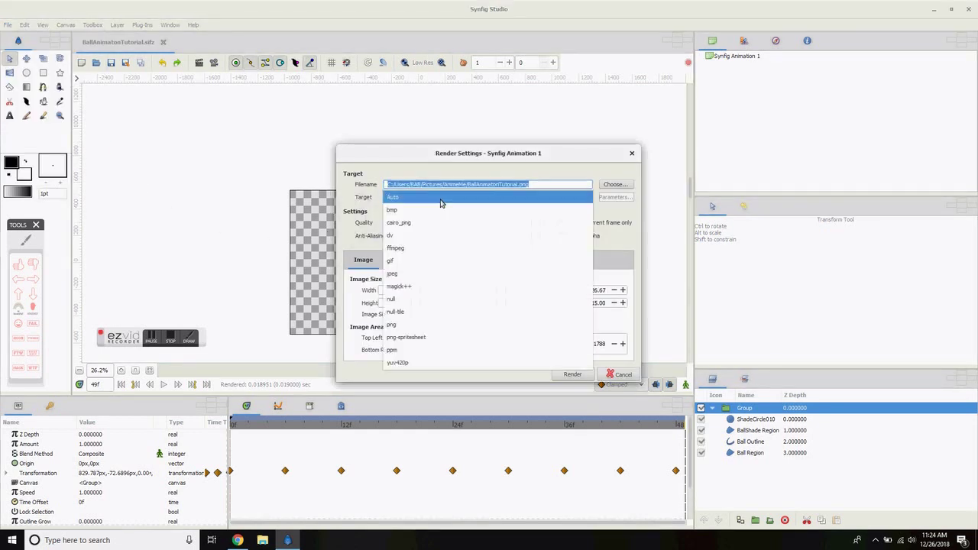
{"action": "left_click", "coordinate": [434, 261]}
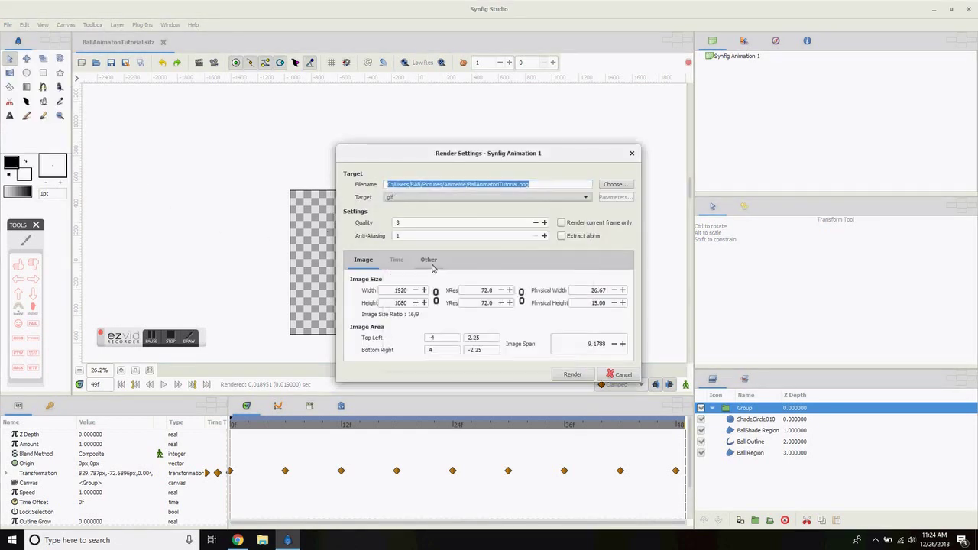
{"action": "left_click", "coordinate": [546, 226]}
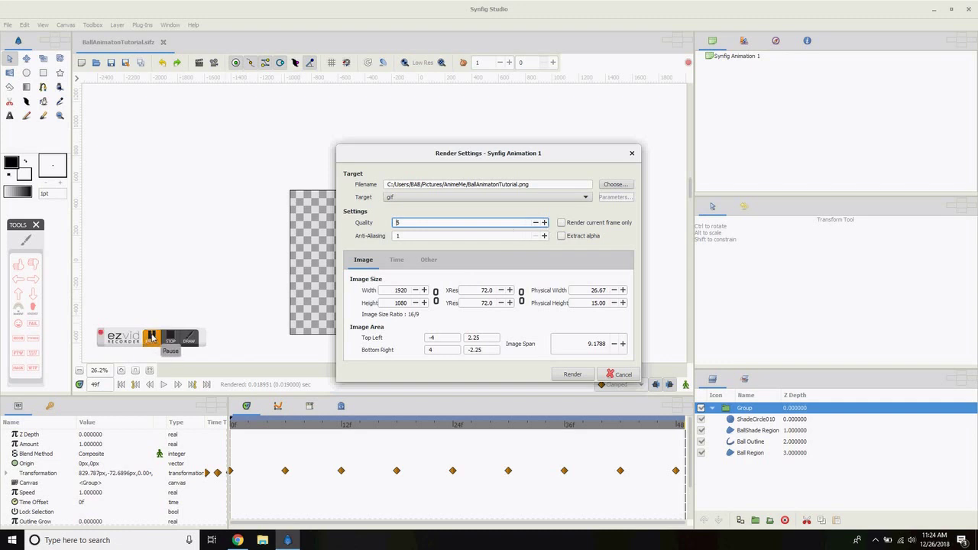
{"action": "left_click", "coordinate": [27, 246]}
{"action": "mouse_move", "coordinate": [393, 193]}
{"action": "left_mouse_down"}
{"action": "mouse_move", "coordinate": [384, 199]}
{"action": "mouse_move", "coordinate": [392, 191]}
{"action": "left_mouse_up"}
{"action": "mouse_move", "coordinate": [528, 185]}
{"action": "left_mouse_down"}
{"action": "mouse_move", "coordinate": [439, 181]}
{"action": "mouse_move", "coordinate": [382, 195]}
{"action": "mouse_move", "coordinate": [545, 193]}
{"action": "mouse_move", "coordinate": [535, 179]}
{"action": "left_mouse_up"}
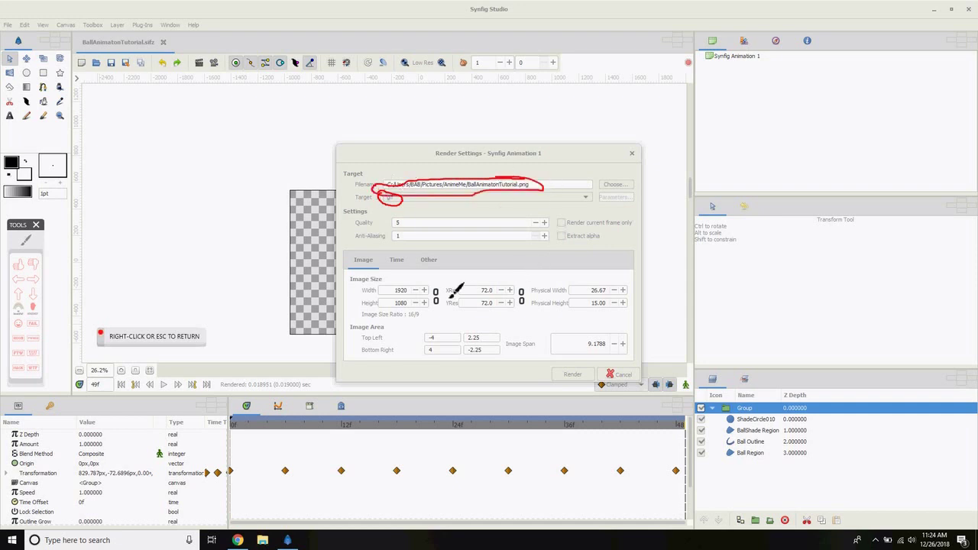
{"action": "right_click", "coordinate": [452, 289]}
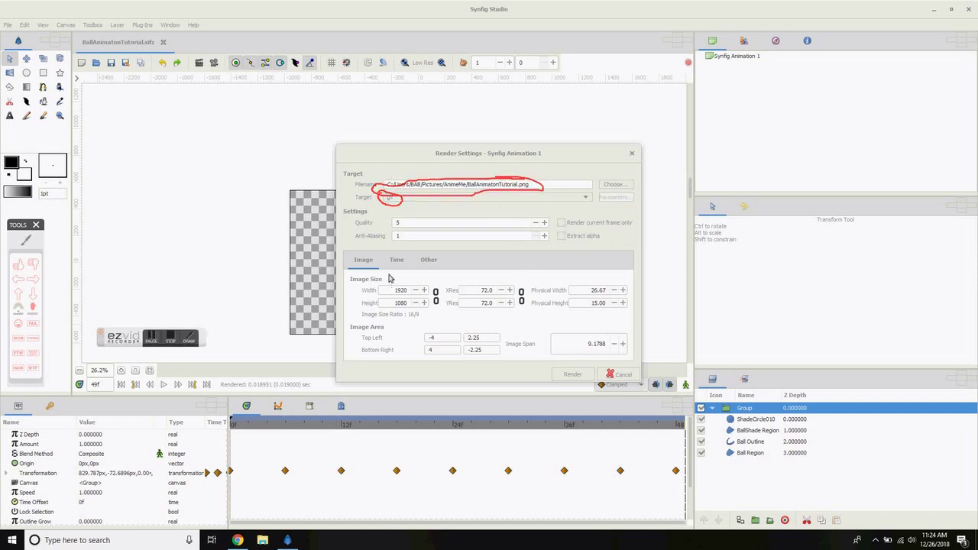
- Review the render's time settings, locks and links, and image size
{"action": "left_click", "coordinate": [396, 260]}
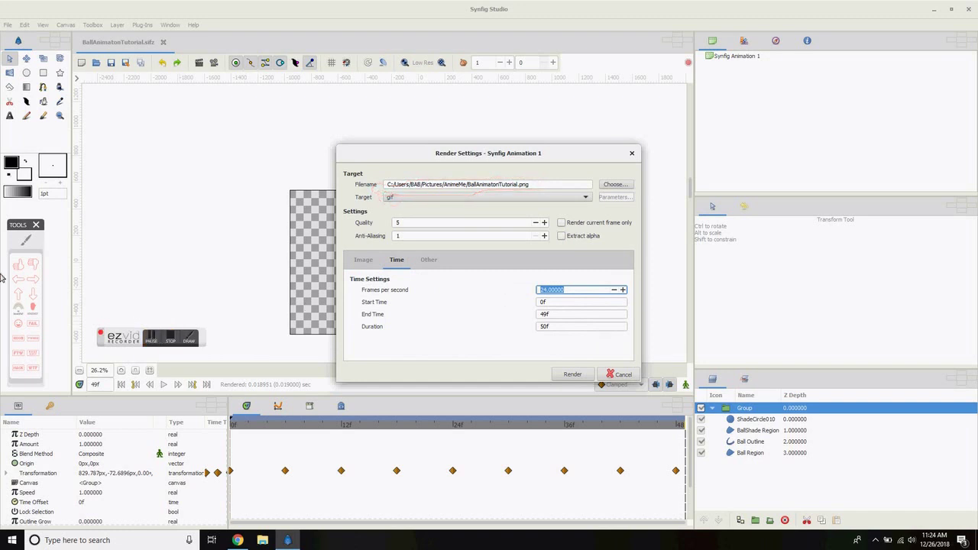
{"action": "left_click", "coordinate": [187, 339]}
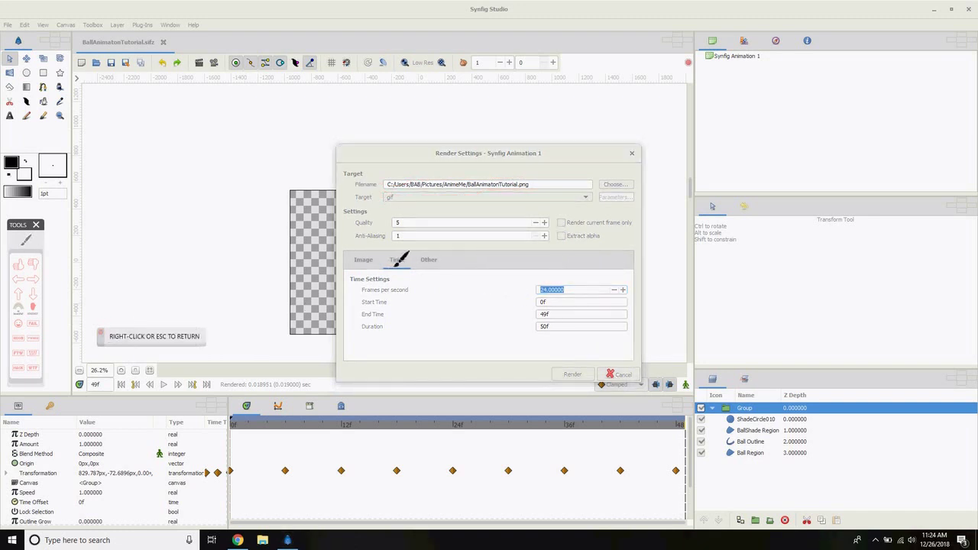
{"action": "mouse_move", "coordinate": [529, 280]}
{"action": "left_mouse_down"}
{"action": "mouse_move", "coordinate": [366, 284]}
{"action": "mouse_move", "coordinate": [345, 312]}
{"action": "mouse_move", "coordinate": [614, 351]}
{"action": "mouse_move", "coordinate": [628, 302]}
{"action": "mouse_move", "coordinate": [478, 273]}
{"action": "left_mouse_up"}
{"action": "right_click", "coordinate": [556, 306]}
{"action": "left_click", "coordinate": [367, 264]}
{"action": "left_click", "coordinate": [429, 261]}
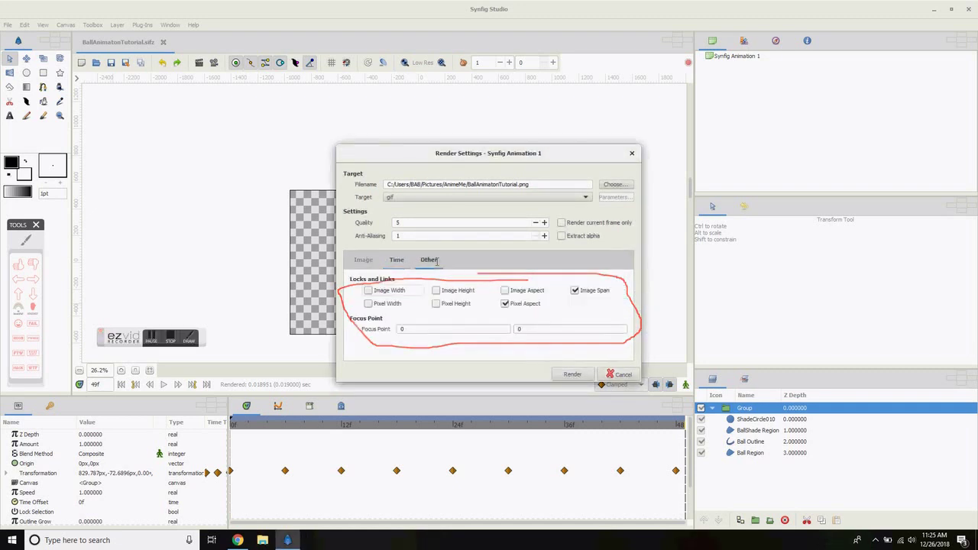
{"action": "left_click", "coordinate": [365, 261]}
{"action": "left_click", "coordinate": [397, 260]}
{"action": "left_click", "coordinate": [363, 260]}
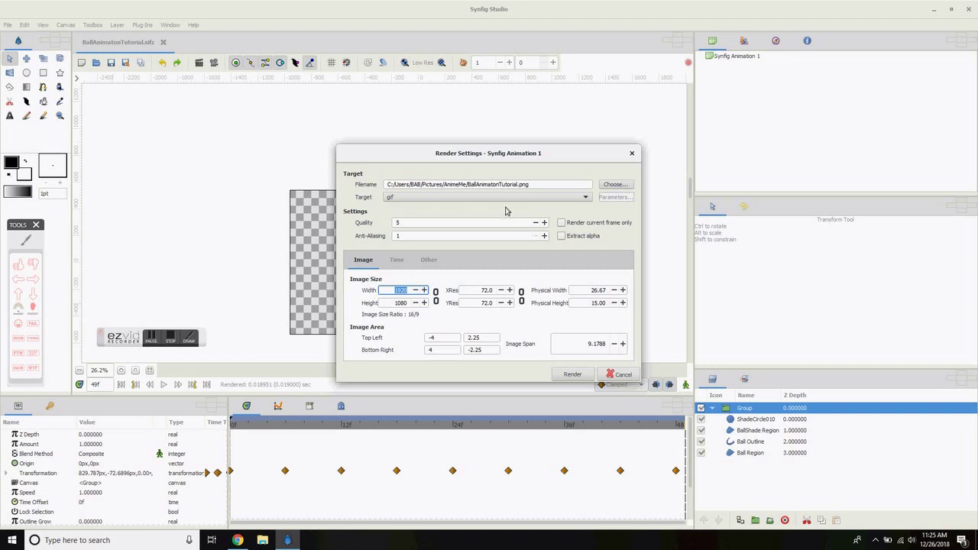
- Change the render output file name to BallAnimatonTutorial.gif and render the animation
{"action": "left_click", "coordinate": [603, 187]}
{"action": "left_click", "coordinate": [367, 115]}
{"action": "key", "text": "BackSpace"}
{"action": "key", "text": "BackSpace"}
{"action": "key", "text": "BackSpace"}
{"action": "type", "text": "gif"}
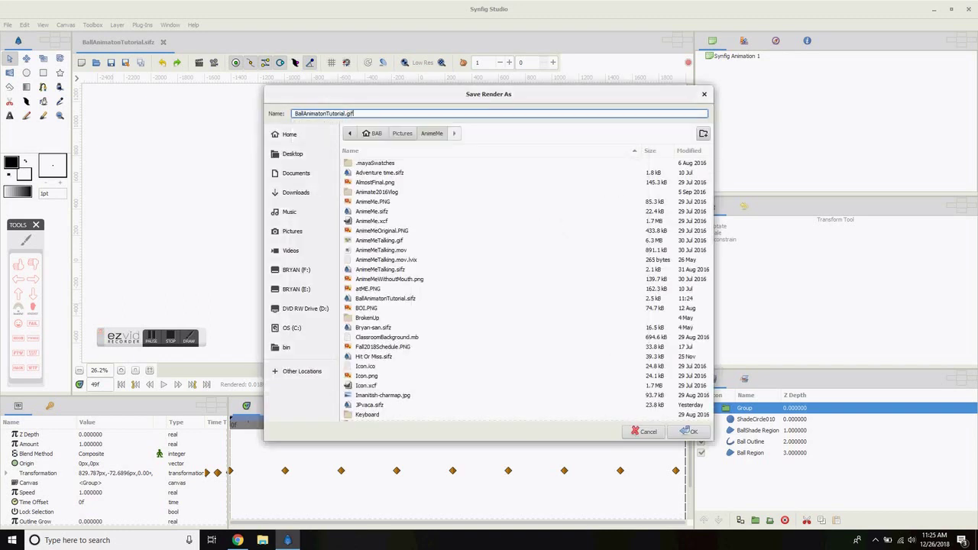
{"action": "left_click", "coordinate": [686, 432]}
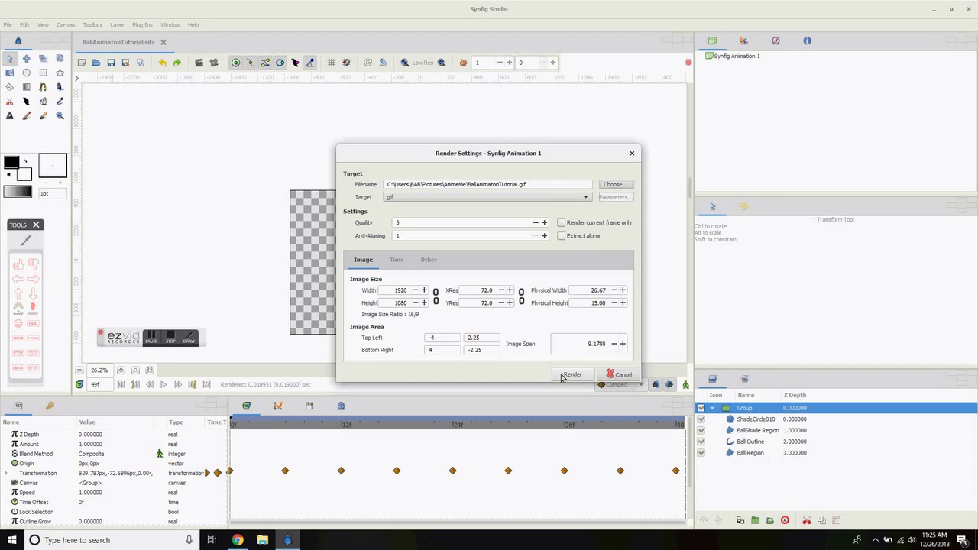
{"action": "left_click", "coordinate": [569, 375]}
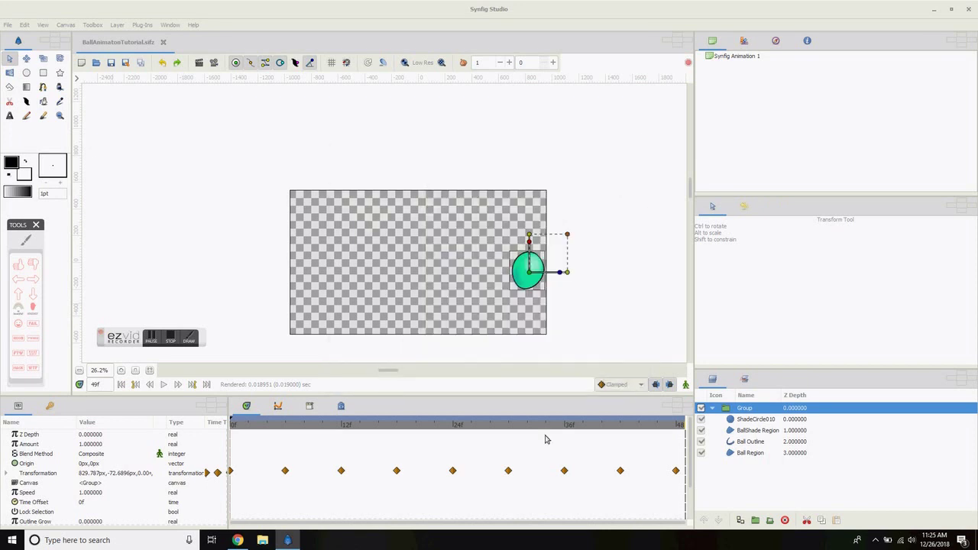
{"action": "left_click", "coordinate": [170, 339]}
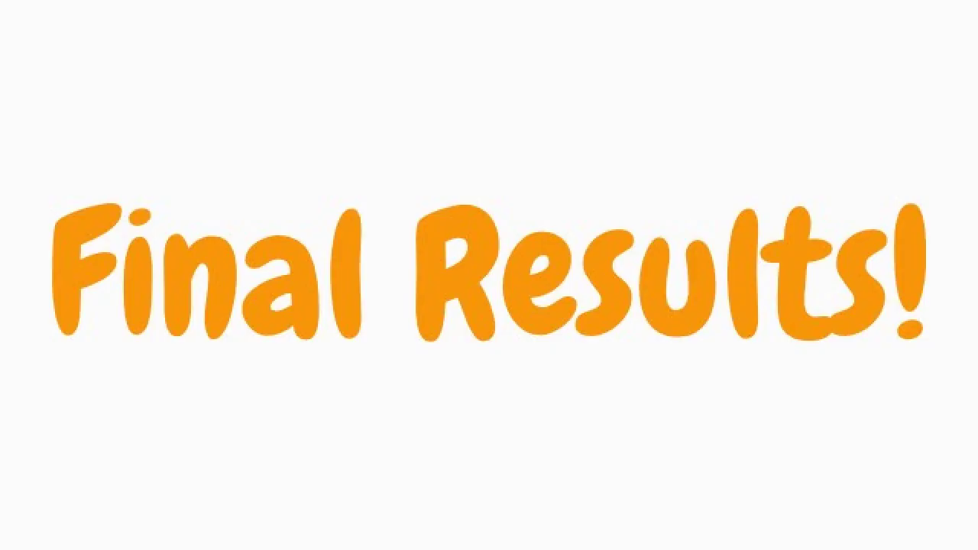